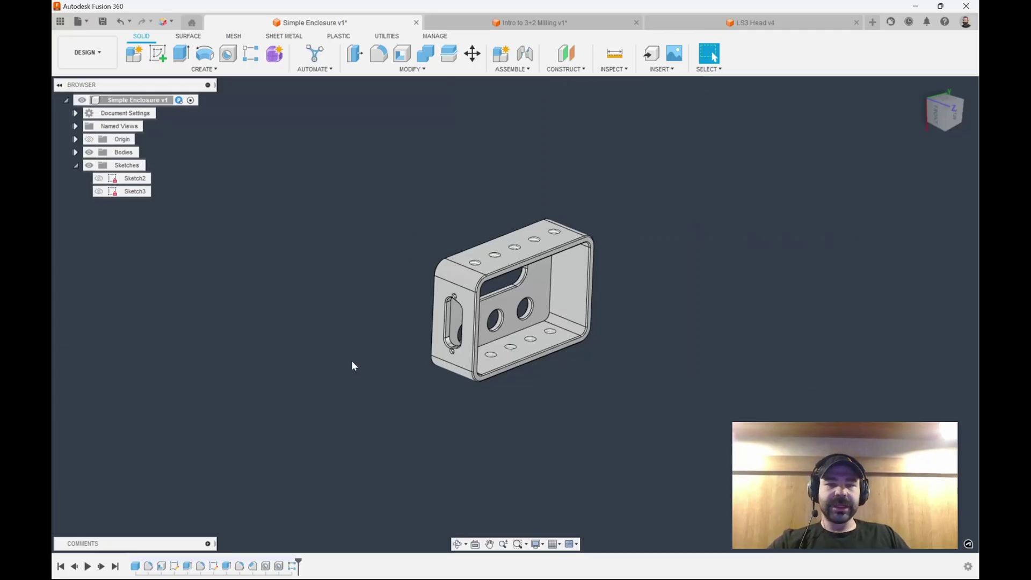
Start a joint origin snapped to the midpoint of the slot's long edge beside the three large holes on the enclosure's closed face
{"action": "middle_click_drag", "start_coordinate": [352, 361], "coordinate": [457, 346], "text": "shift"}
{"action": "middle_click_drag", "start_coordinate": [365, 333], "coordinate": [468, 359], "text": "shift"}
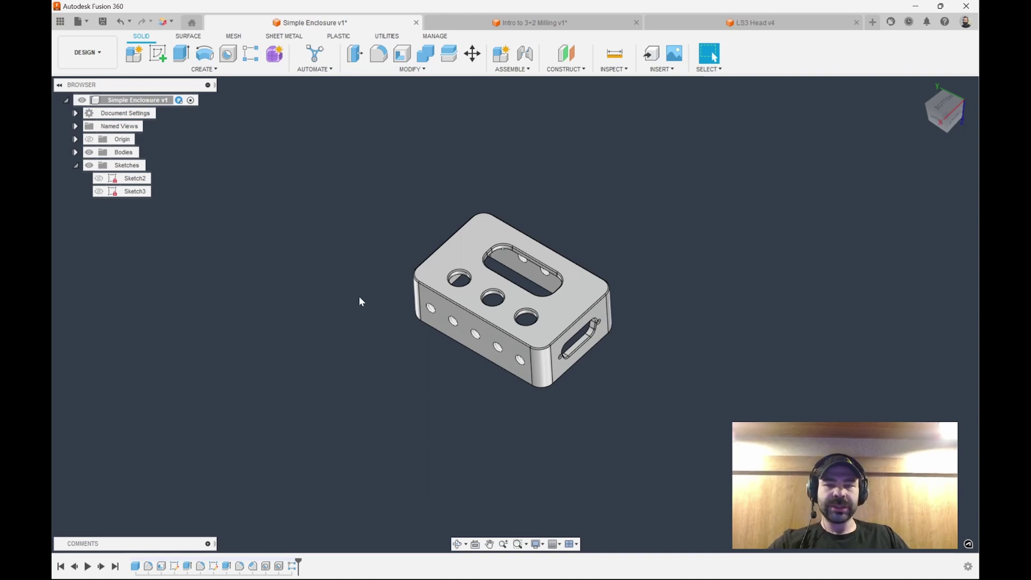
{"action": "scroll", "coordinate": [509, 220], "scroll_direction": "up", "scroll_amount": 3}
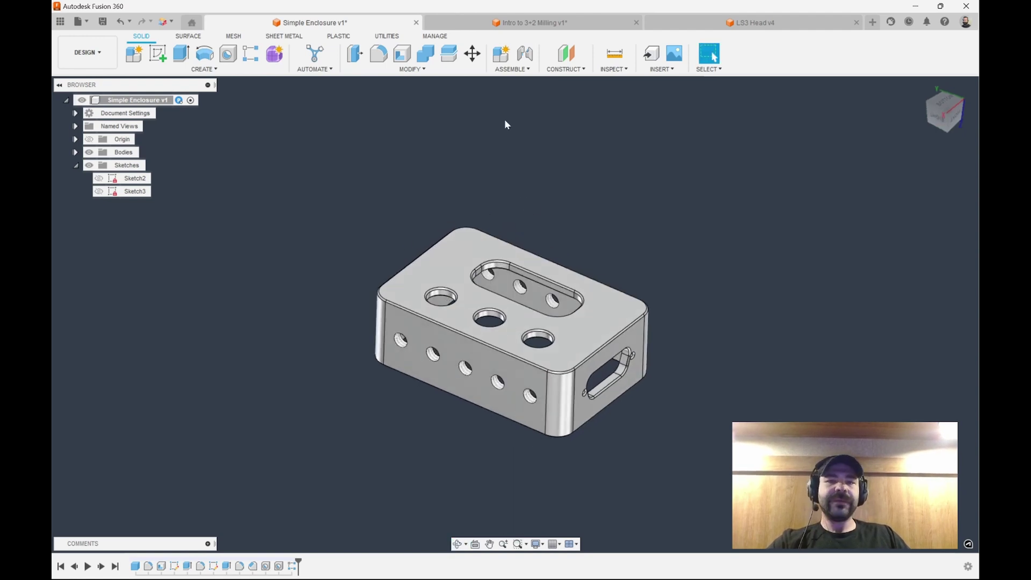
{"action": "left_click", "coordinate": [512, 69]}
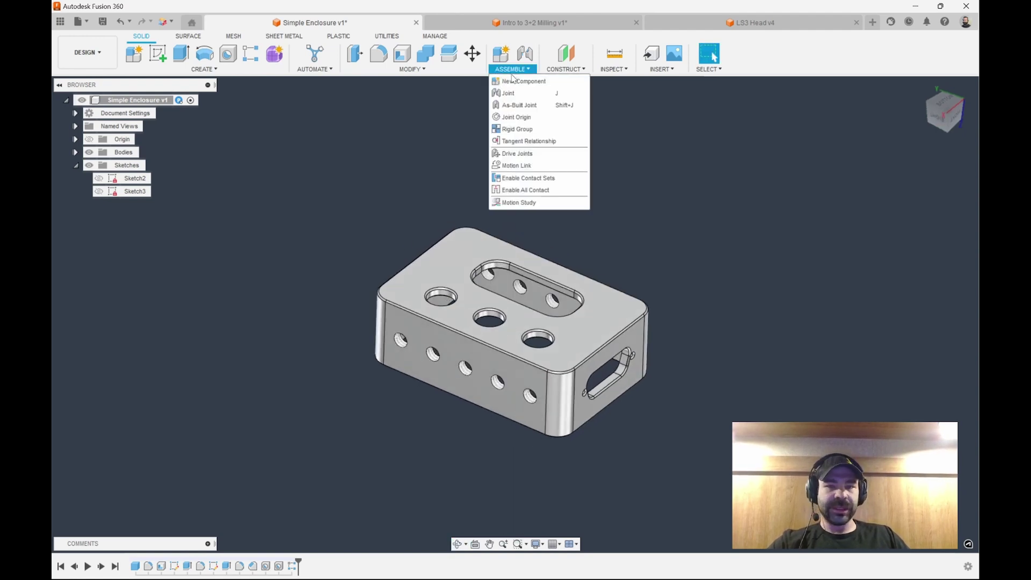
{"action": "left_click", "coordinate": [525, 118]}
{"action": "scroll", "coordinate": [468, 247], "scroll_direction": "up", "scroll_amount": 3}
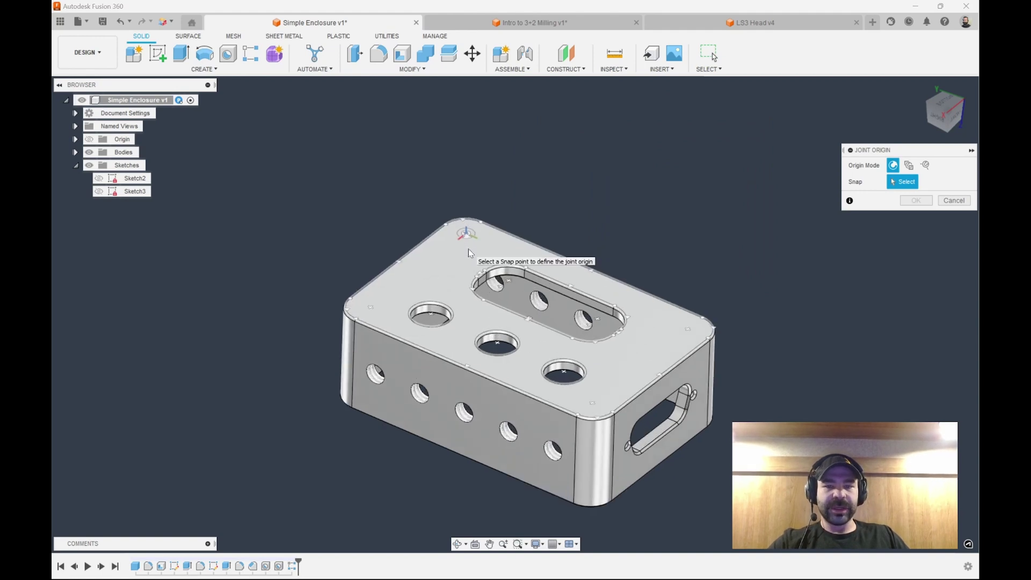
{"action": "scroll", "coordinate": [468, 247], "scroll_direction": "up", "scroll_amount": 1}
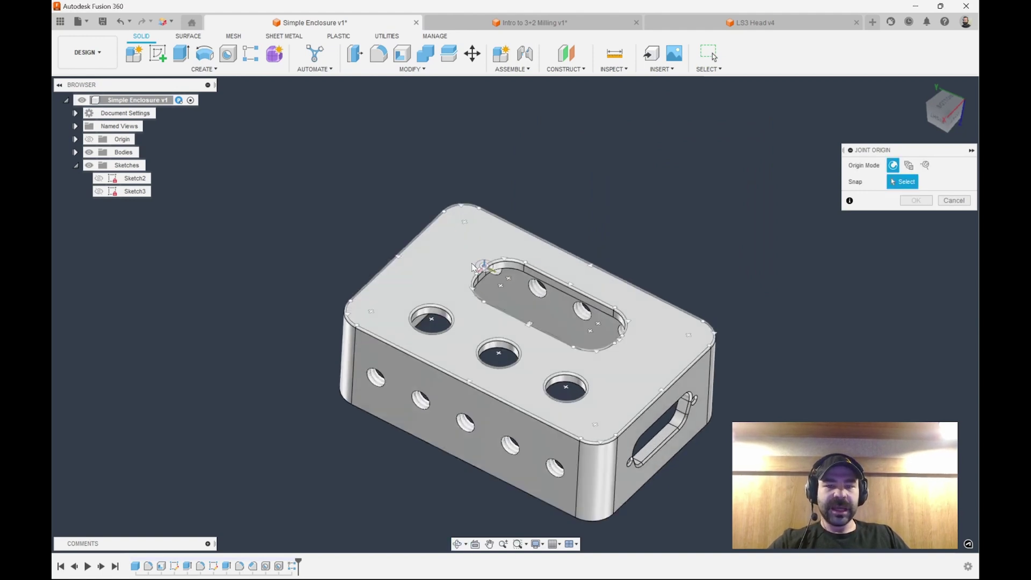
{"action": "scroll", "coordinate": [536, 323], "scroll_direction": "up", "scroll_amount": 5}
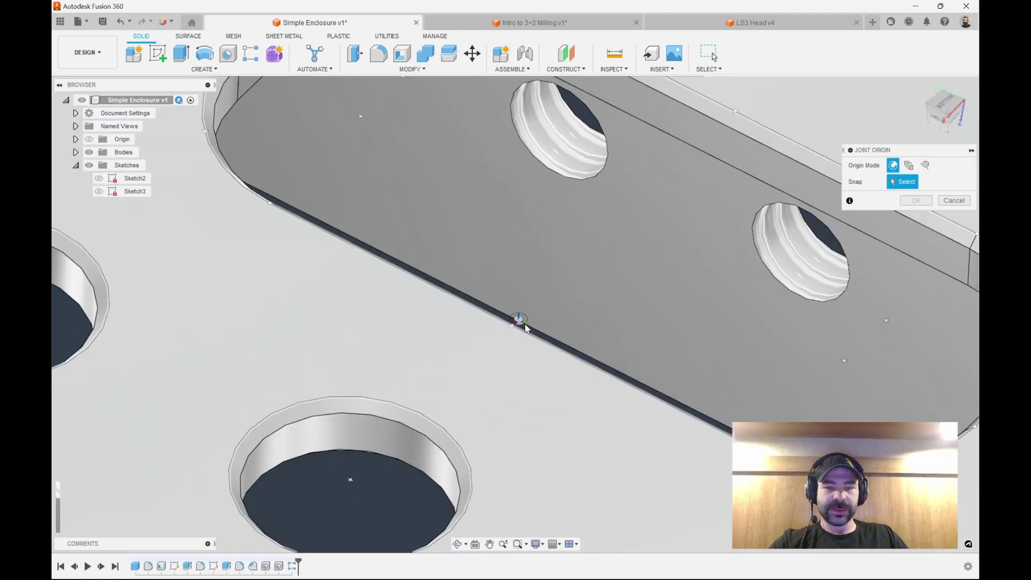
{"action": "left_click", "coordinate": [522, 321]}
{"action": "scroll", "coordinate": [517, 280], "scroll_direction": "down", "scroll_amount": 8}
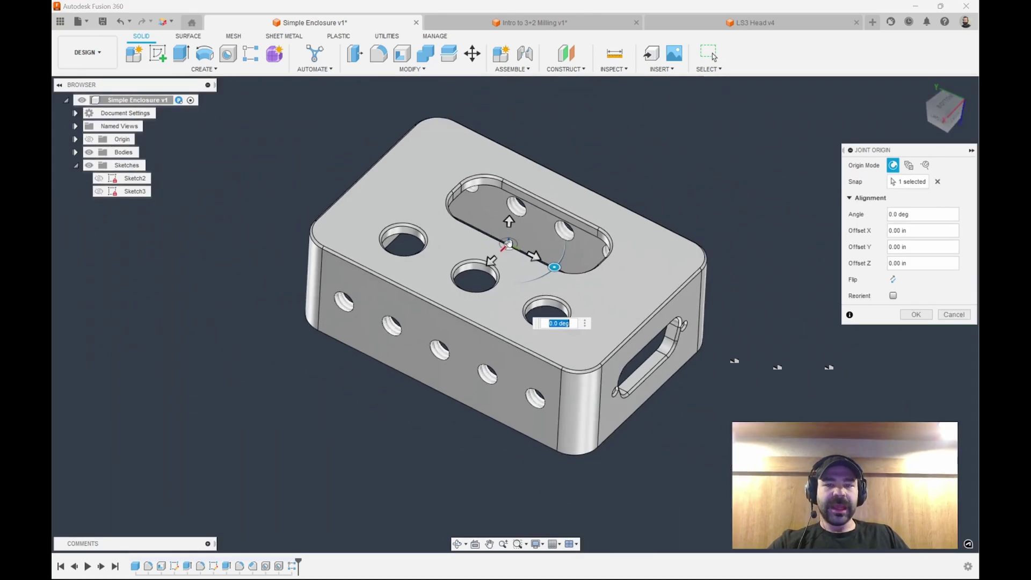
Offset the joint origin about -0.70 in X, -4.30 in Y and -2.10 in Z, away from the enclosure, and create it
{"action": "middle_click_drag", "start_coordinate": [512, 272], "coordinate": [509, 254], "text": "shift"}
{"action": "left_click", "coordinate": [505, 211]}
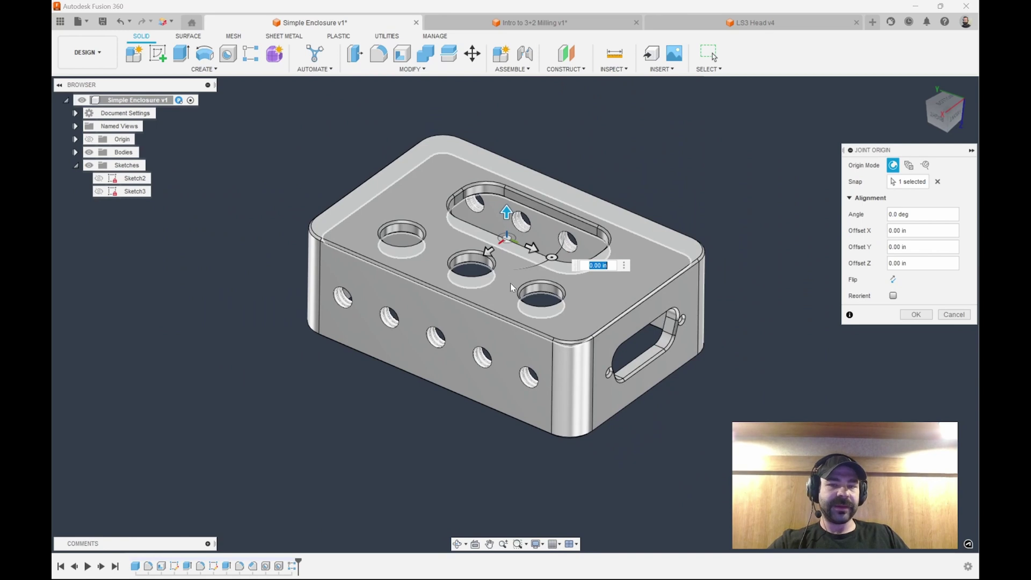
{"action": "middle_click_drag", "start_coordinate": [569, 279], "coordinate": [495, 239], "text": "shift"}
{"action": "middle_click_drag", "start_coordinate": [524, 333], "coordinate": [573, 293], "text": "shift"}
{"action": "middle_click_drag", "start_coordinate": [418, 319], "coordinate": [540, 314], "text": "shift"}
{"action": "middle_click_drag", "start_coordinate": [644, 293], "coordinate": [545, 230], "text": "shift"}
{"action": "scroll", "coordinate": [515, 207], "scroll_direction": "down", "scroll_amount": 2}
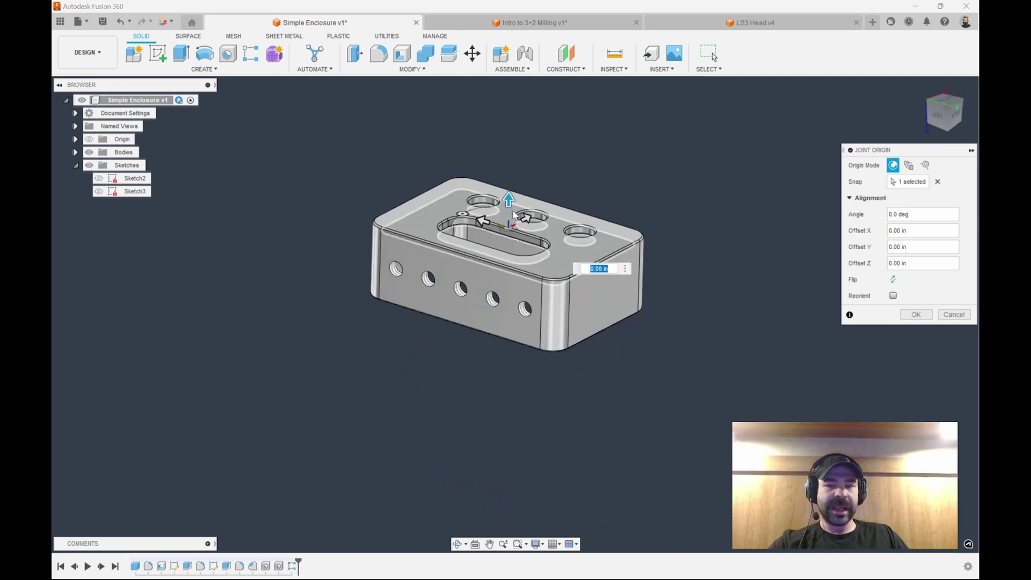
{"action": "left_click_drag", "start_coordinate": [510, 208], "coordinate": [504, 355]}
{"action": "scroll", "coordinate": [442, 298], "scroll_direction": "down", "scroll_amount": 2}
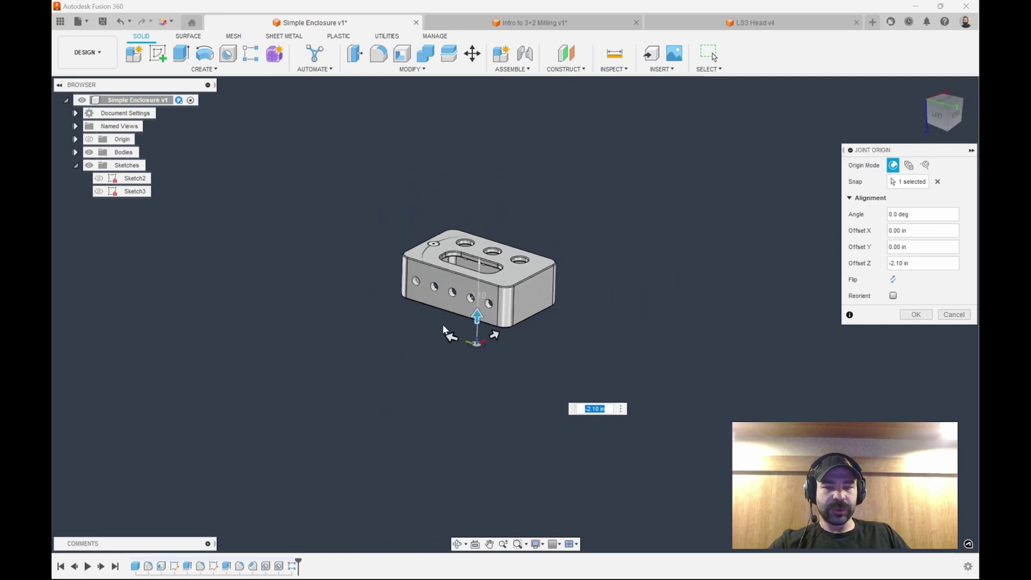
{"action": "left_click_drag", "start_coordinate": [450, 336], "coordinate": [638, 398]}
{"action": "middle_click_drag", "start_coordinate": [489, 402], "coordinate": [488, 397], "text": "shift"}
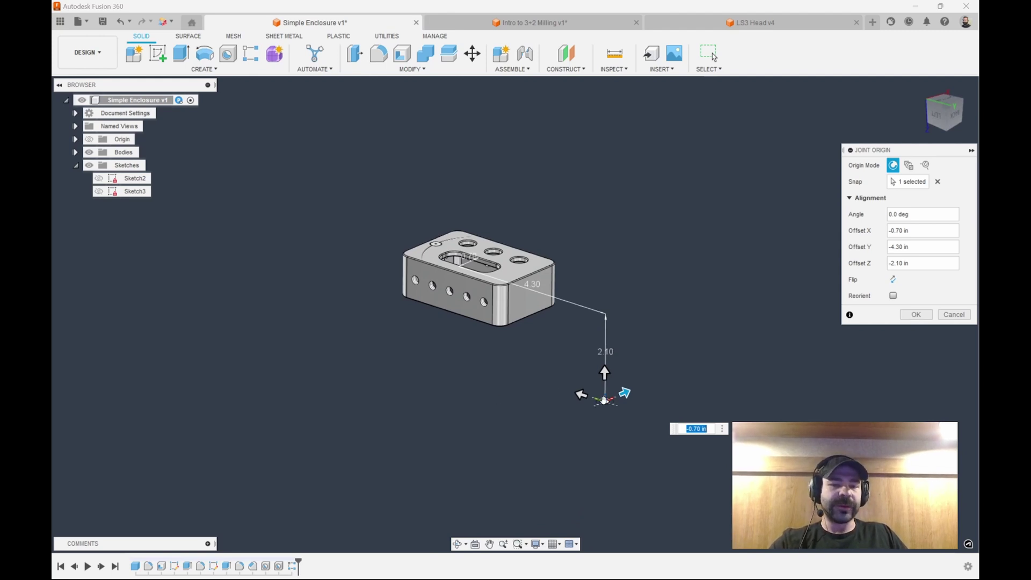
{"action": "left_click", "coordinate": [916, 315]}
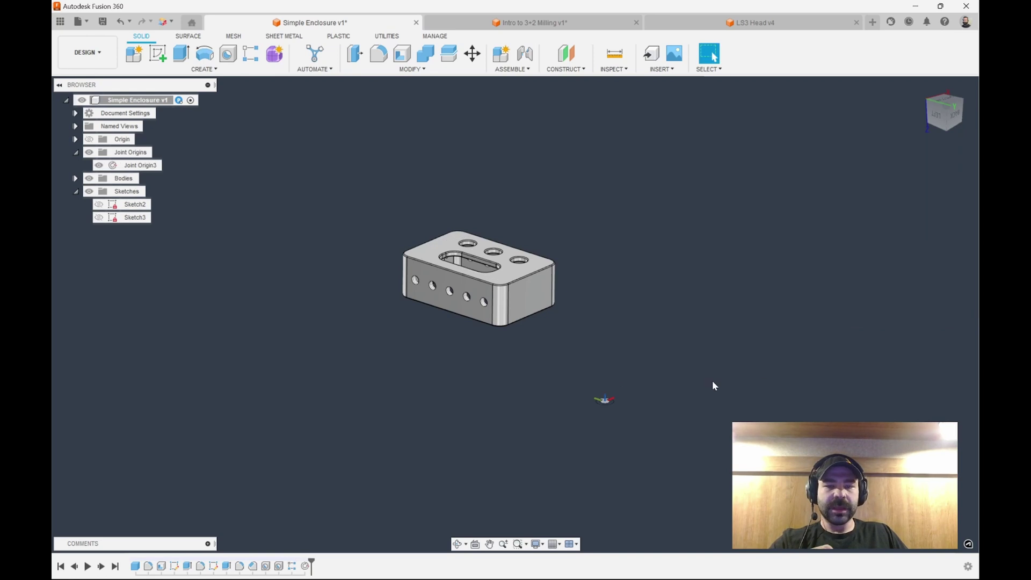
Switch to the Manufacture workspace and start a new milling setup with its preassigned HAAS UMC-750 machine removed
{"action": "middle_click_drag", "start_coordinate": [712, 381], "coordinate": [710, 379], "text": "shift"}
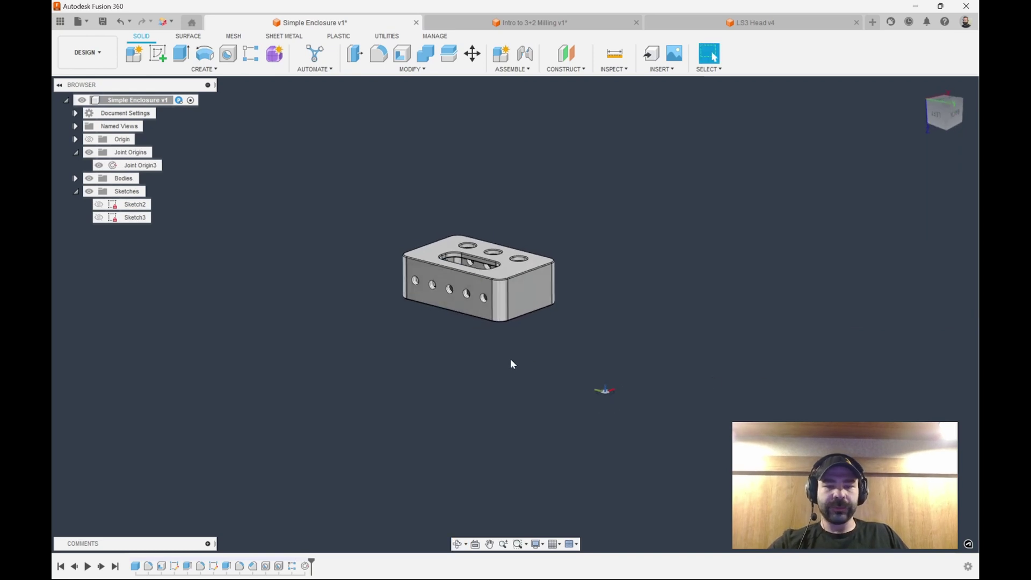
{"action": "left_click", "coordinate": [87, 52]}
{"action": "left_click", "coordinate": [80, 172]}
{"action": "left_click", "coordinate": [134, 53]}
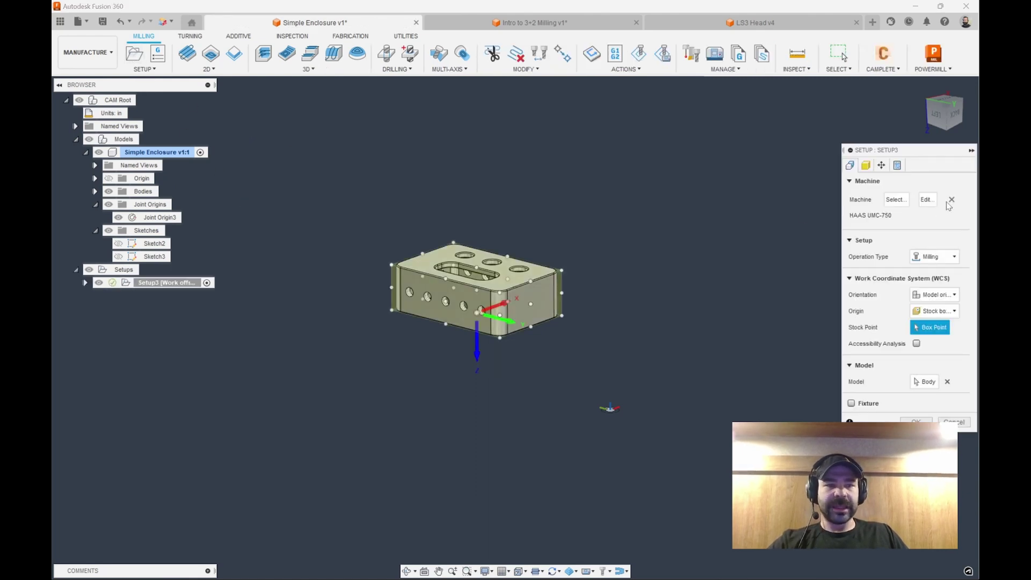
{"action": "left_click", "coordinate": [951, 200]}
Orient the work coordinate system by Z and X axes, using the slotted face for Z and the plain end face for X
{"action": "left_click", "coordinate": [934, 281]}
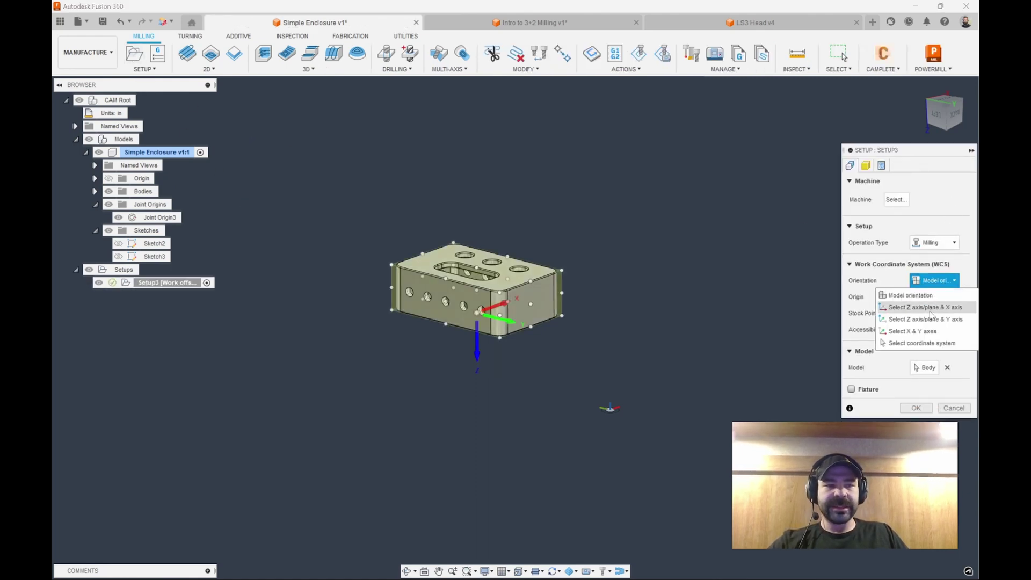
{"action": "left_click", "coordinate": [924, 308]}
{"action": "left_click", "coordinate": [514, 289]}
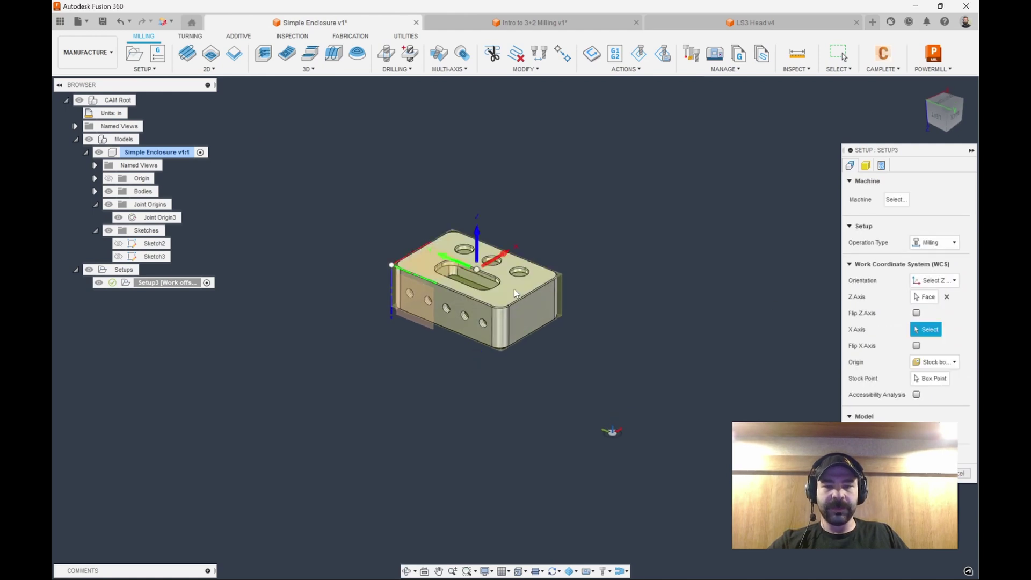
{"action": "left_click", "coordinate": [524, 318]}
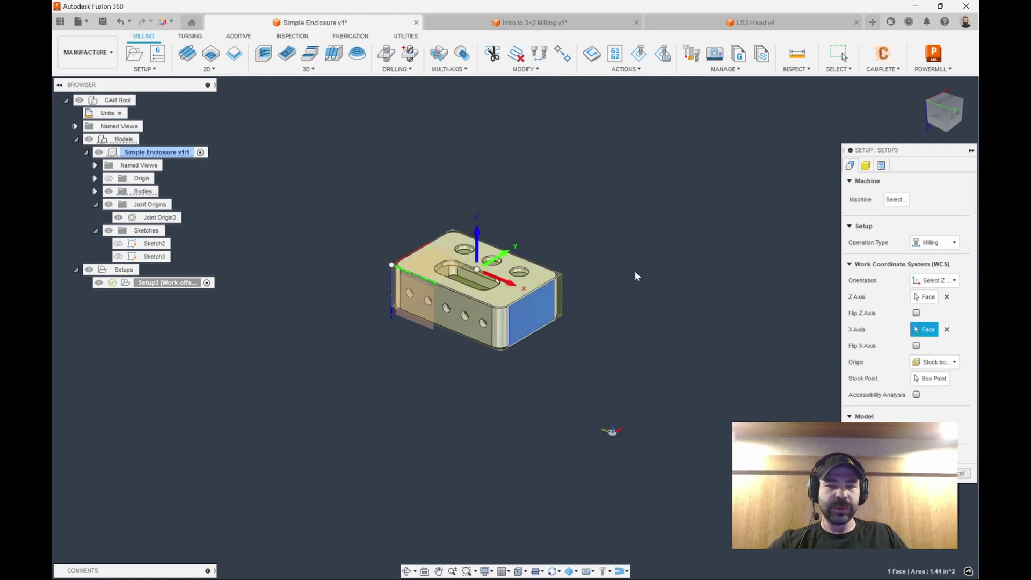
Set the work coordinate origin to a selected point at the offset joint origin
{"action": "scroll", "coordinate": [634, 268], "scroll_direction": "down", "scroll_amount": 2}
{"action": "left_click", "coordinate": [914, 363]}
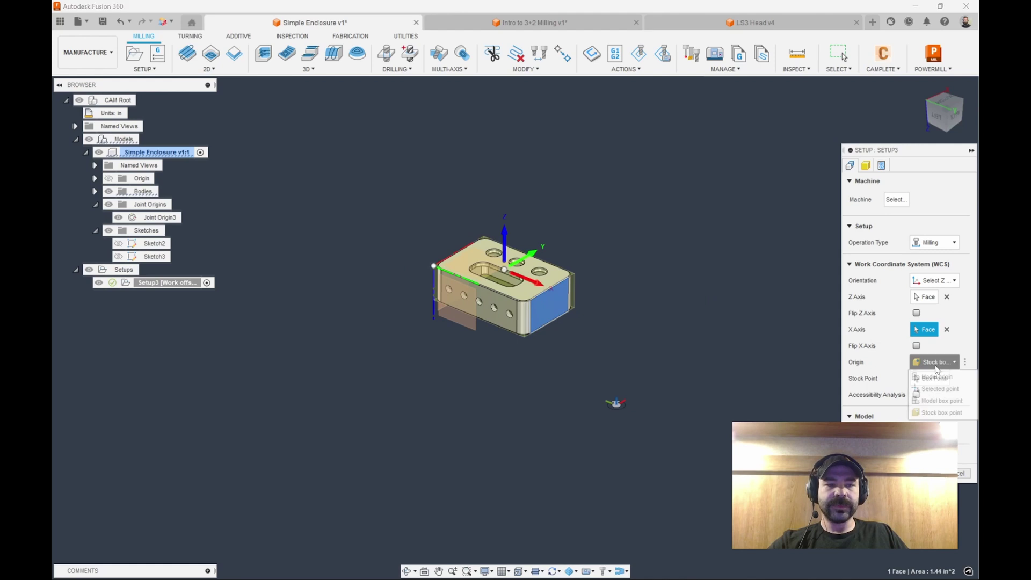
{"action": "left_click", "coordinate": [940, 389]}
{"action": "left_click", "coordinate": [615, 403]}
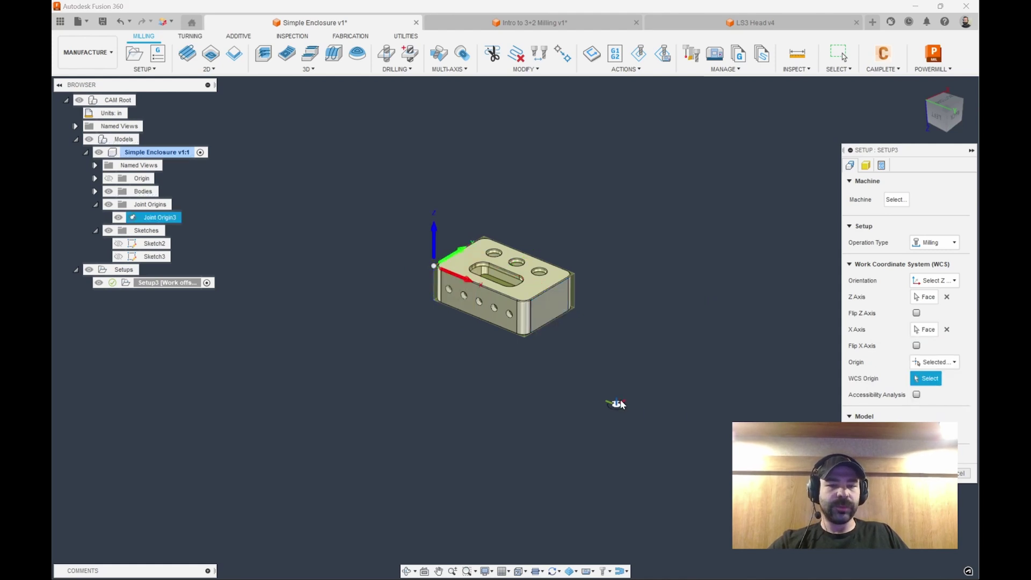
{"action": "middle_click_drag", "start_coordinate": [612, 403], "coordinate": [577, 379], "text": "shift"}
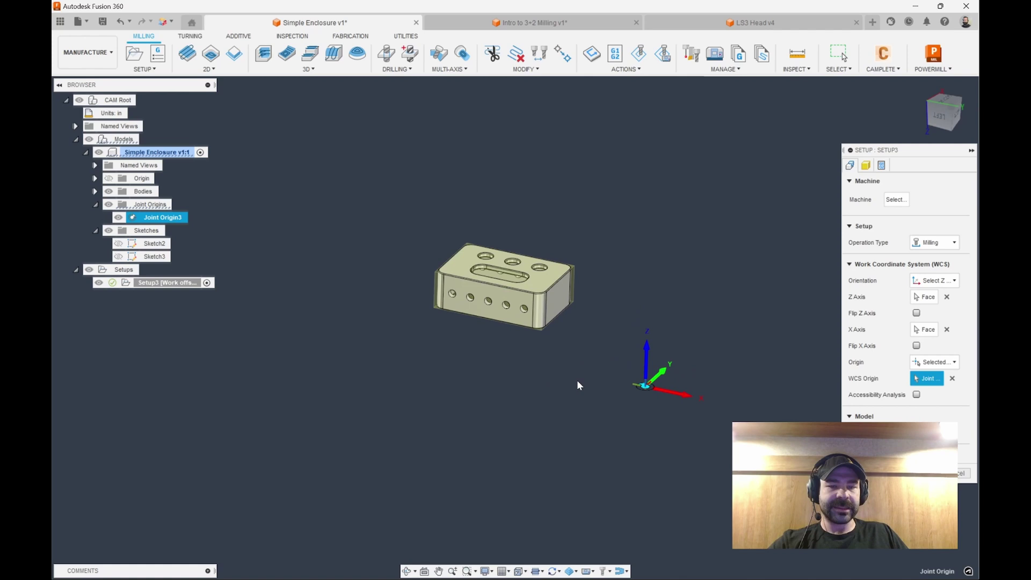
Assign the HAAS VF-4SS with the HRT160 rotary table to the setup as its machine
{"action": "left_click", "coordinate": [896, 199]}
{"action": "left_click", "coordinate": [477, 248]}
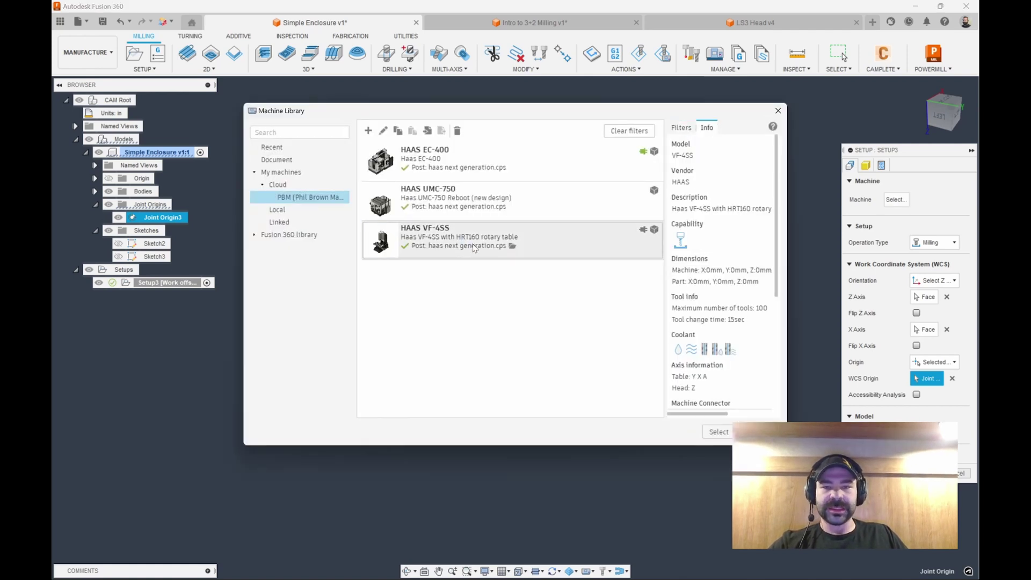
{"action": "left_click", "coordinate": [718, 431]}
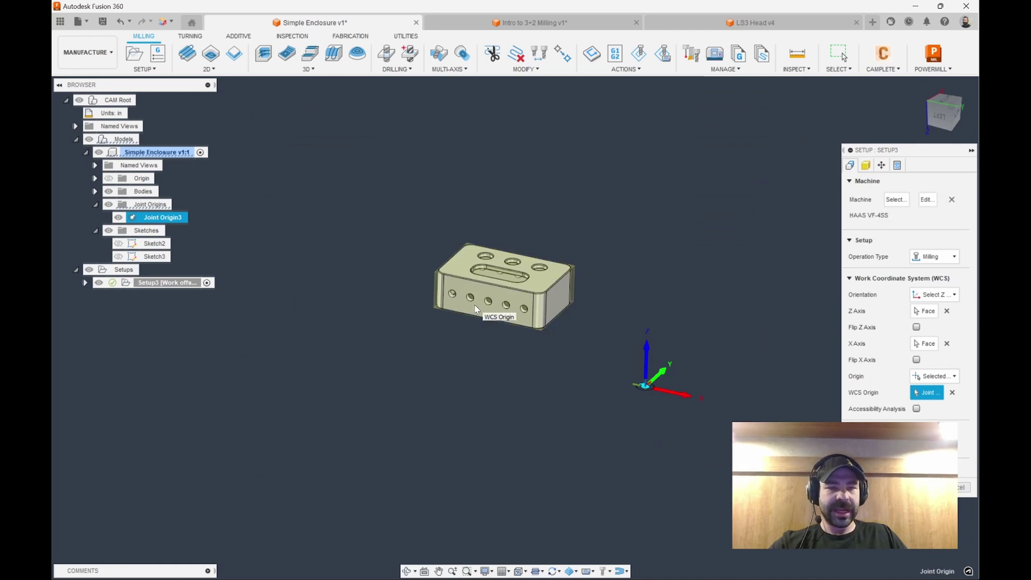
Set the part attach point to a selected point at the joint origin, positioning the part off the rotary table, and accept the setup
{"action": "left_click", "coordinate": [881, 165]}
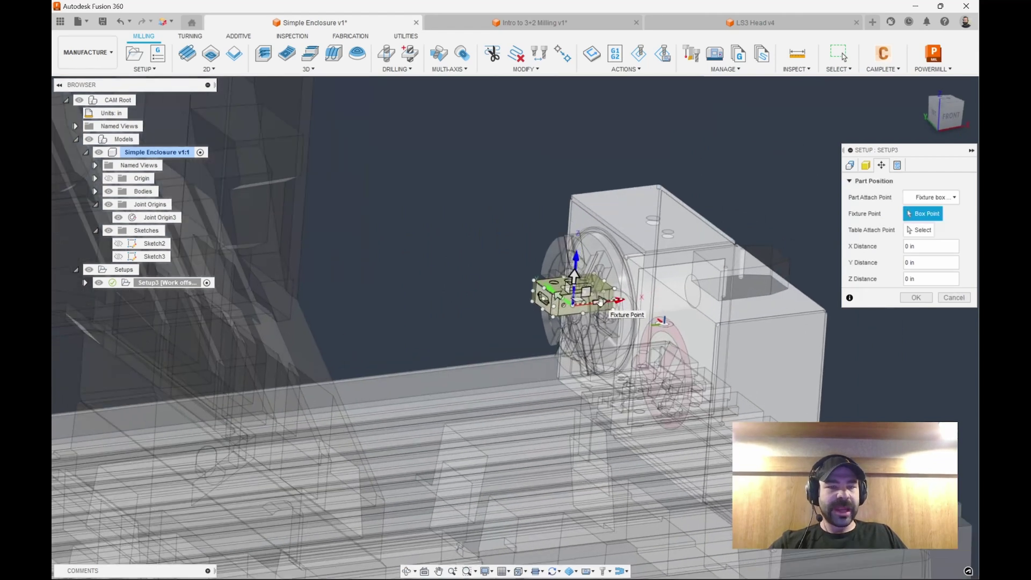
{"action": "left_click_drag", "start_coordinate": [525, 311], "coordinate": [595, 302]}
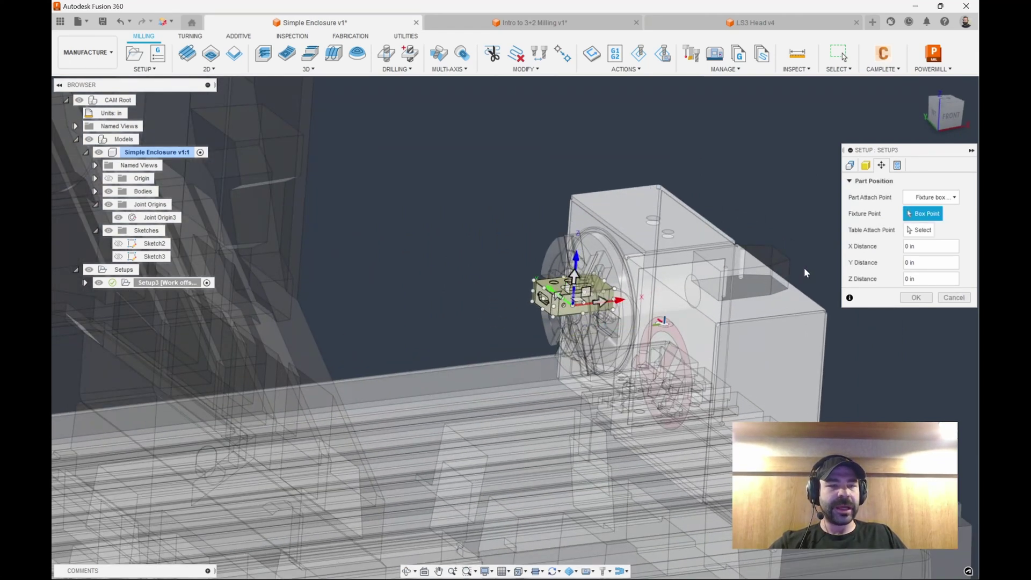
{"action": "left_click", "coordinate": [931, 198]}
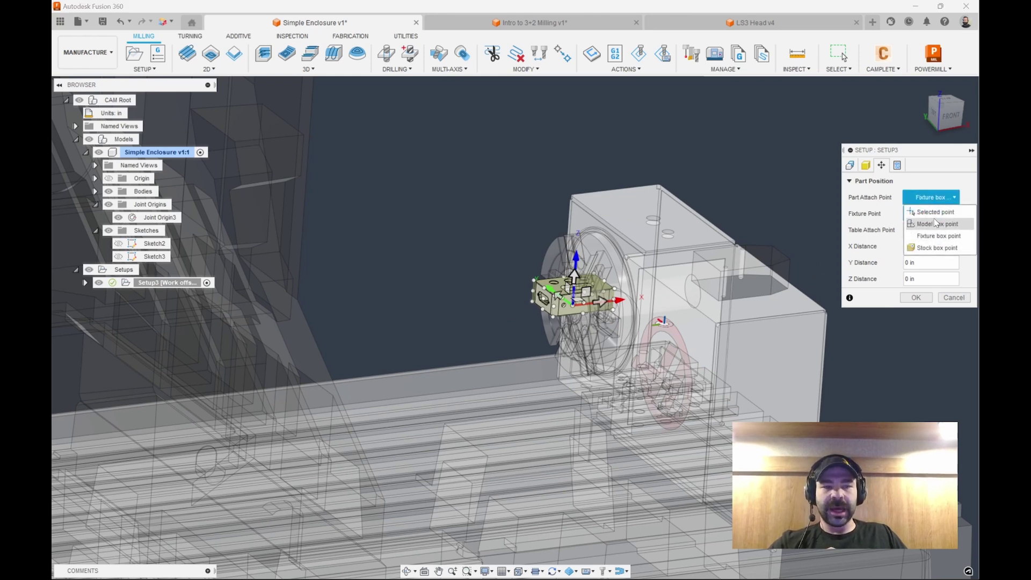
{"action": "left_click", "coordinate": [935, 218]}
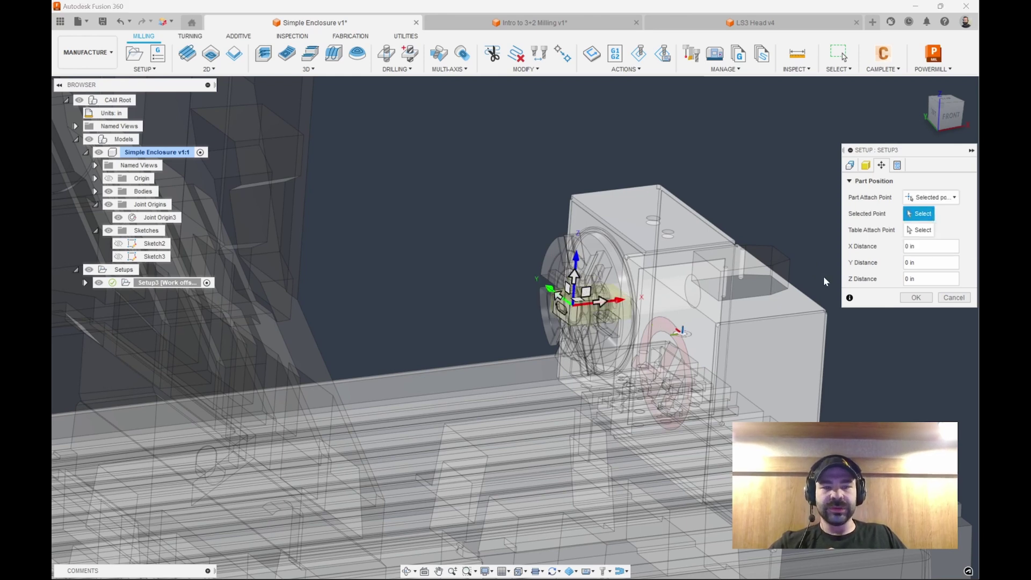
{"action": "left_click", "coordinate": [682, 334]}
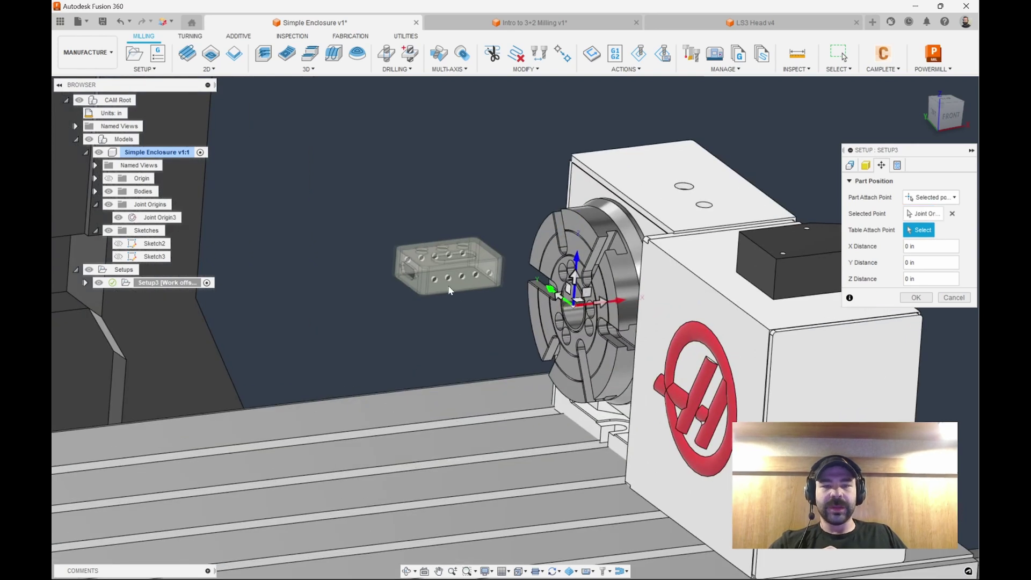
{"action": "middle_click_drag", "start_coordinate": [601, 301], "coordinate": [561, 304], "text": "shift"}
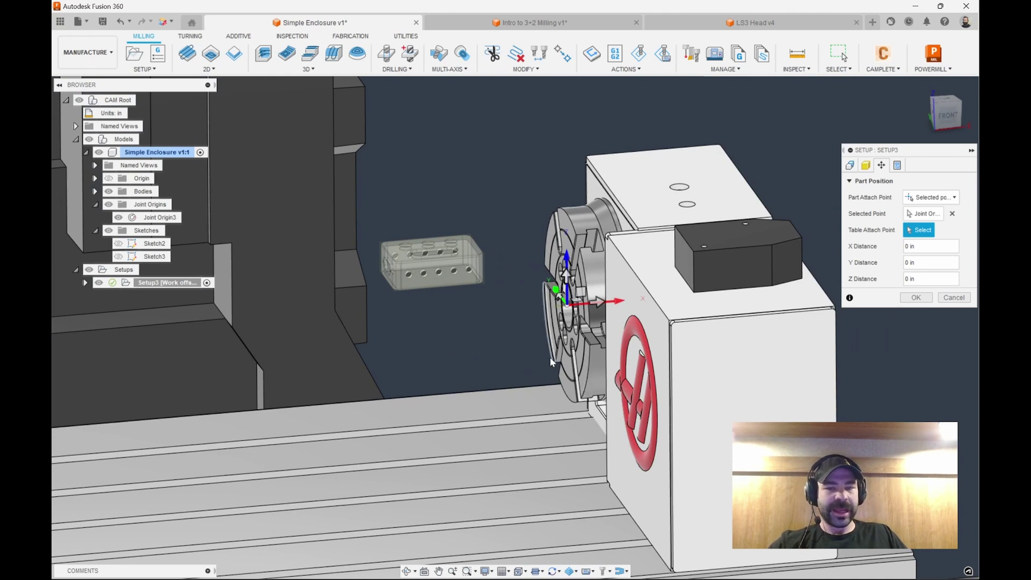
{"action": "middle_click_drag", "start_coordinate": [567, 344], "coordinate": [596, 345], "text": "shift"}
{"action": "left_click", "coordinate": [916, 297]}
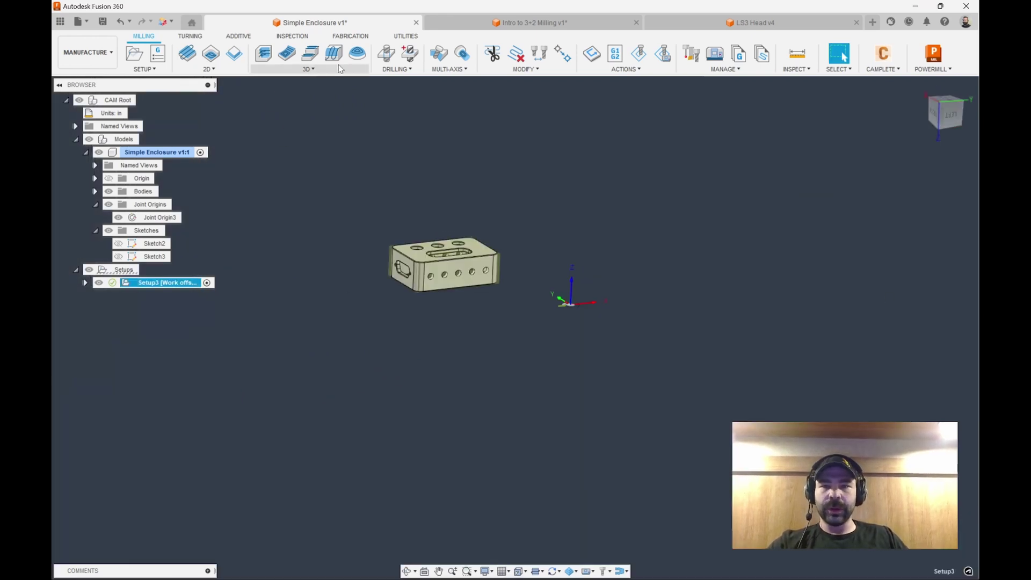
Create a 2D Face operation using the 2" face mill from the Hurco VMX42SRTI tool library and generate its toolpath
{"action": "left_click", "coordinate": [187, 53]}
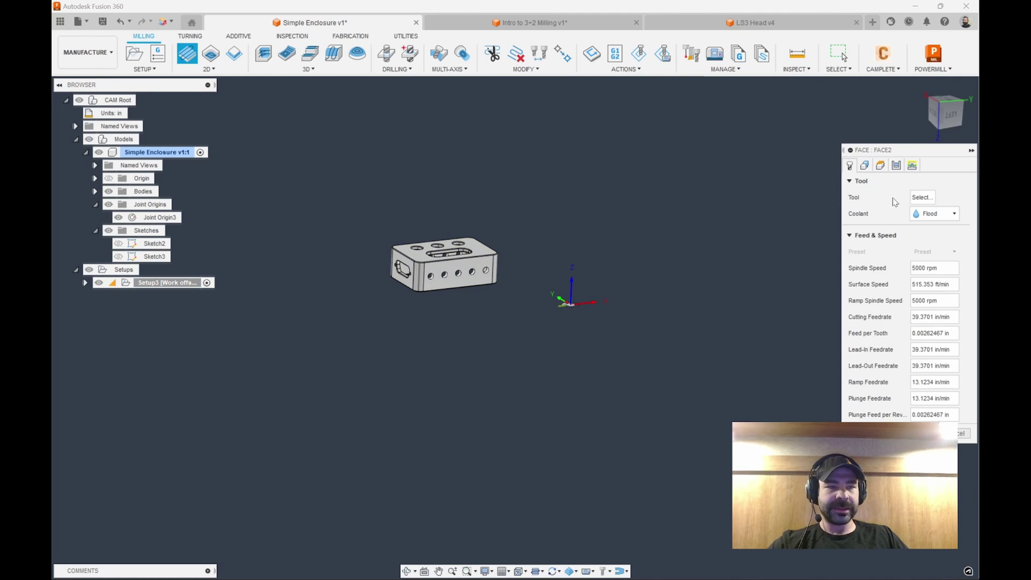
{"action": "left_click", "coordinate": [922, 197]}
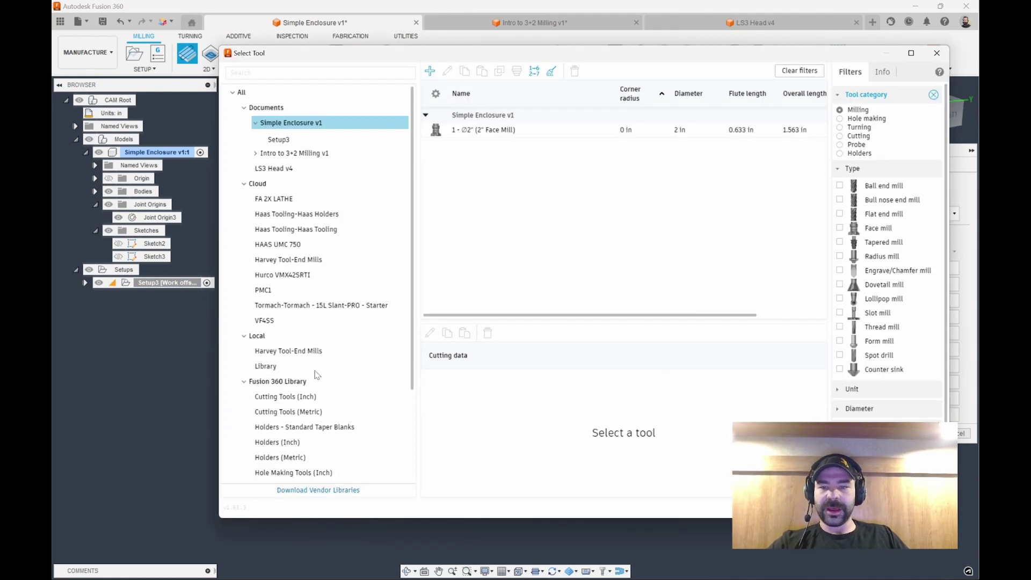
{"action": "left_click", "coordinate": [301, 320]}
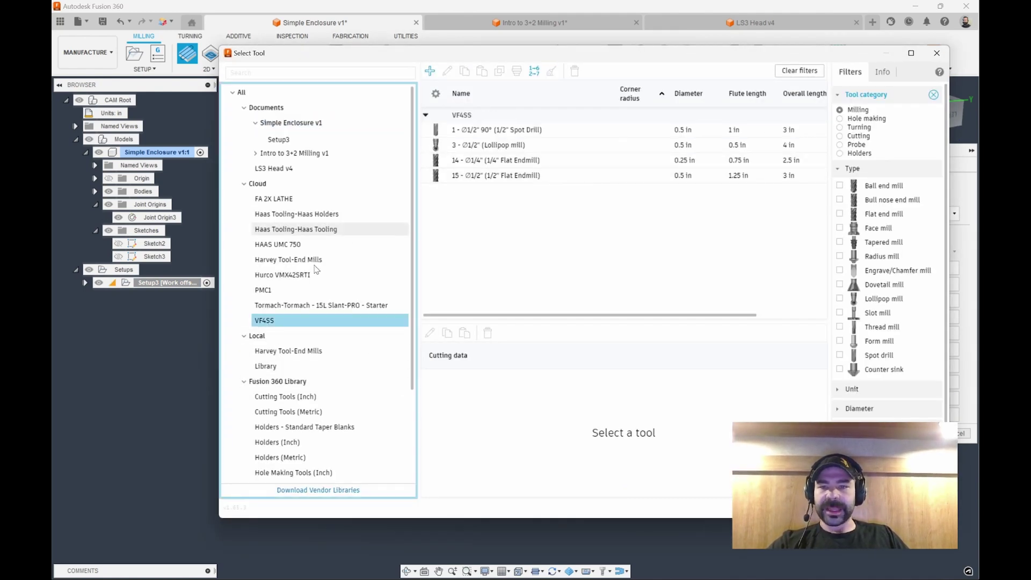
{"action": "left_click", "coordinate": [301, 275]}
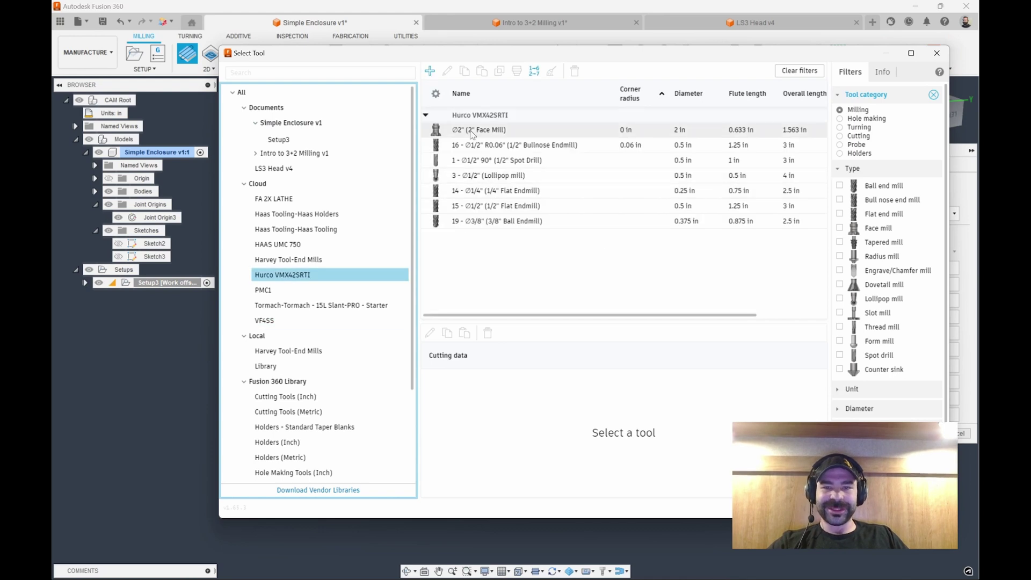
{"action": "left_click", "coordinate": [471, 132]}
{"action": "left_click", "coordinate": [870, 506]}
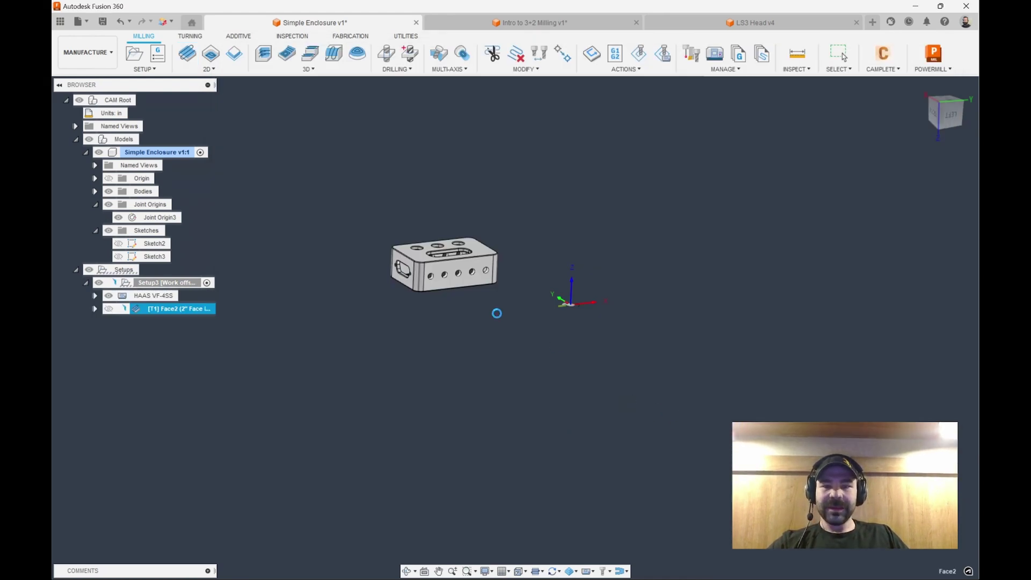
{"action": "scroll", "coordinate": [428, 269], "scroll_direction": "up", "scroll_amount": 2}
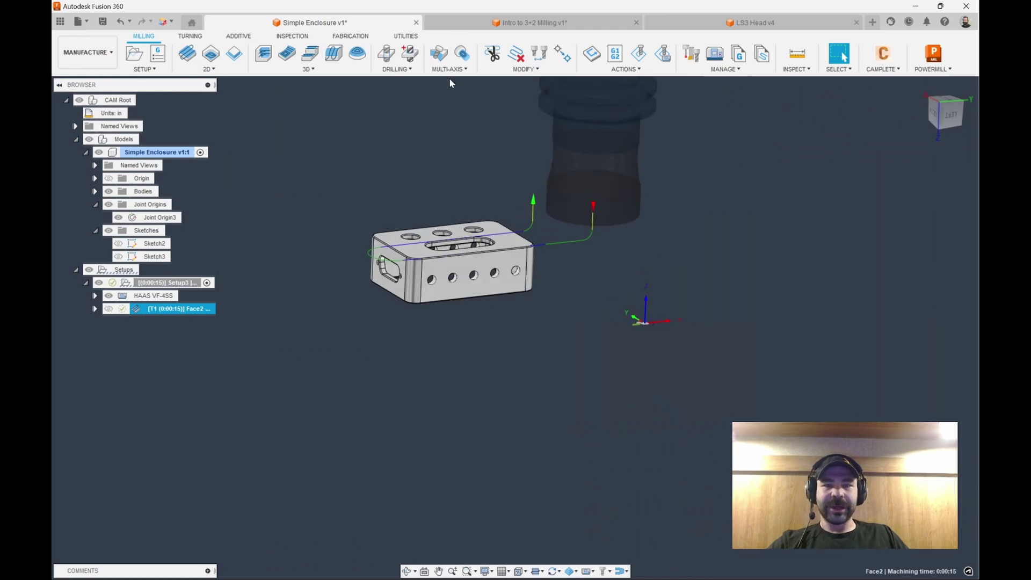
Start a Drill operation and assign it the 1/2" 90° spot drill from the VF4SS cloud tool library
{"action": "left_click", "coordinate": [389, 58]}
{"action": "left_click", "coordinate": [922, 206]}
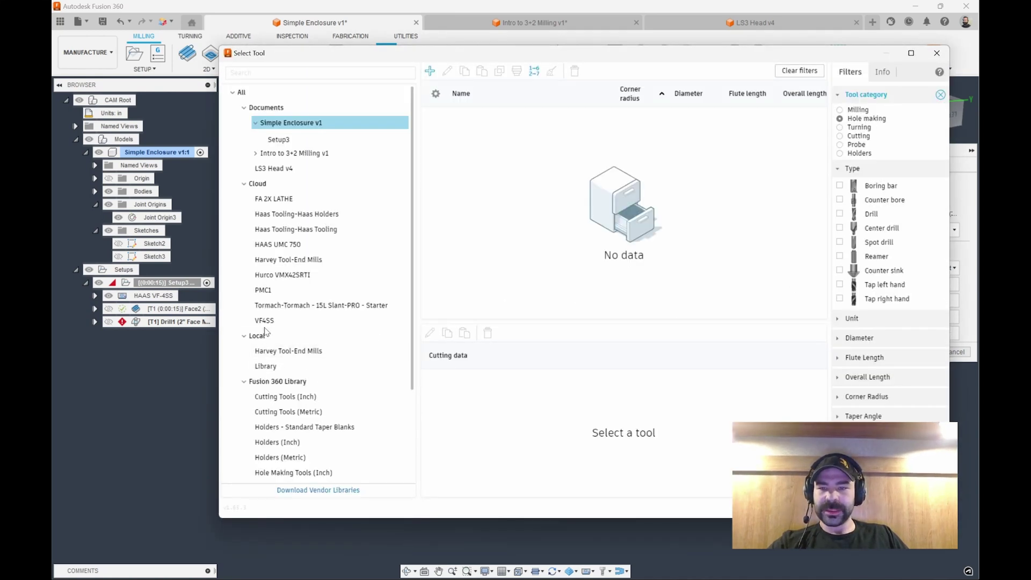
{"action": "left_click", "coordinate": [333, 319]}
{"action": "left_click", "coordinate": [494, 130]}
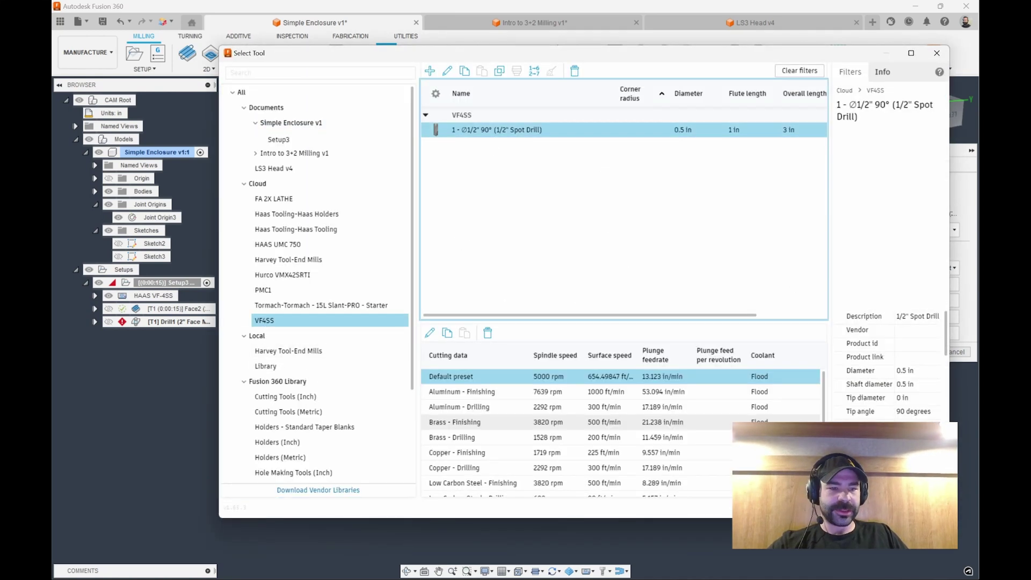
{"action": "left_click", "coordinate": [880, 505]}
Enable a custom tool orientation for the drilling operation, with its Z axis normal to the enclosure's five-hole side face
{"action": "left_click", "coordinate": [880, 166]}
{"action": "left_click", "coordinate": [864, 166]}
{"action": "left_click", "coordinate": [852, 317]}
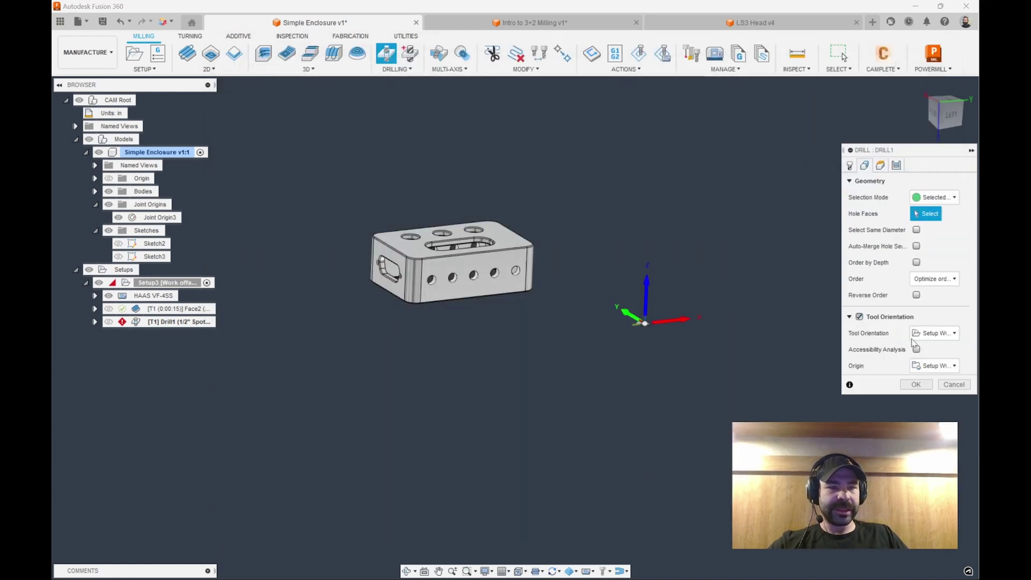
{"action": "left_click", "coordinate": [934, 333]}
{"action": "left_click", "coordinate": [937, 369]}
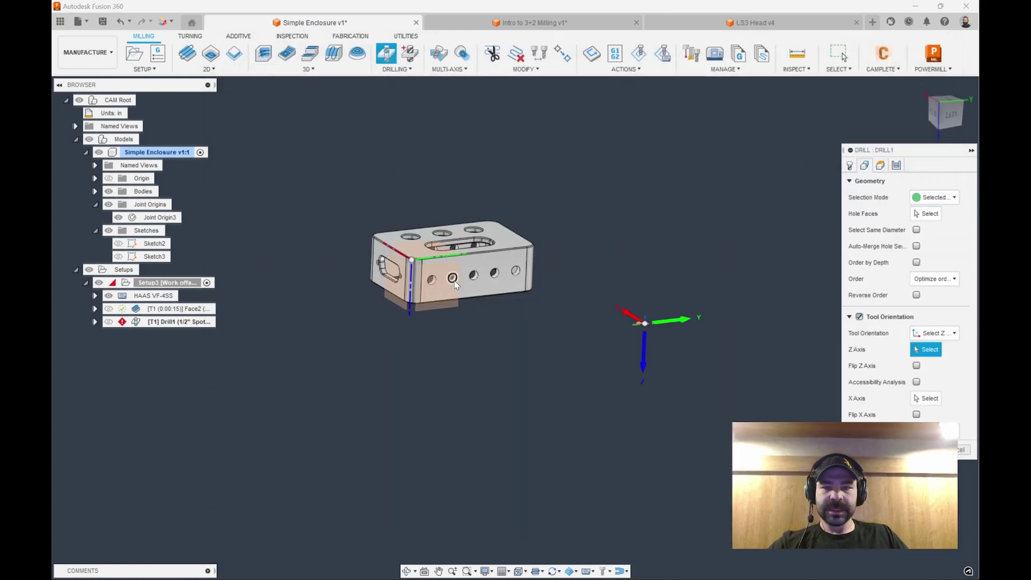
{"action": "left_click", "coordinate": [442, 281]}
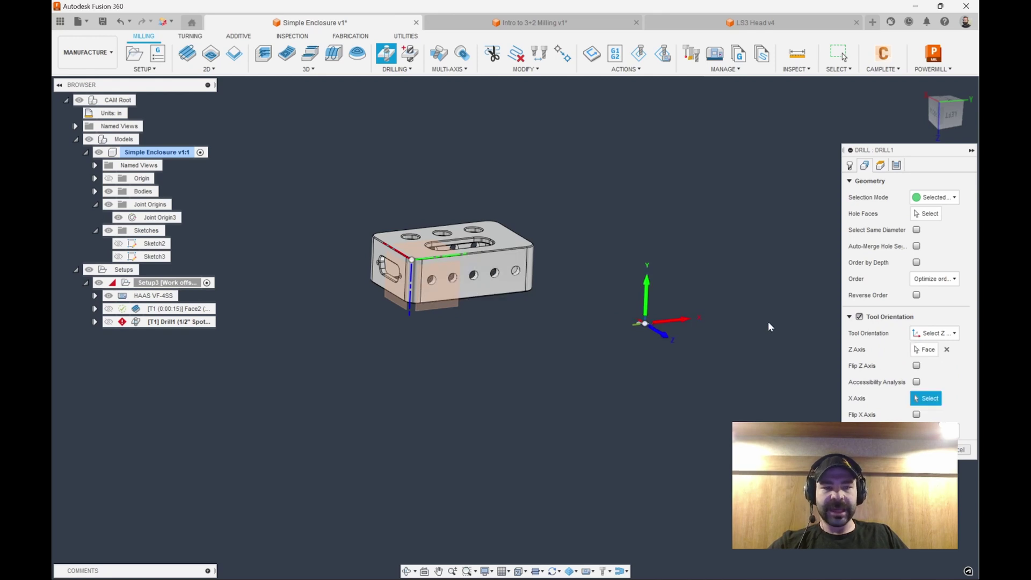
Select the five small holes on the enclosure's long side face individually as drilling geometry, leaving same-diameter selection off
{"action": "left_click", "coordinate": [926, 213]}
{"action": "scroll", "coordinate": [469, 270], "scroll_direction": "up", "scroll_amount": 5}
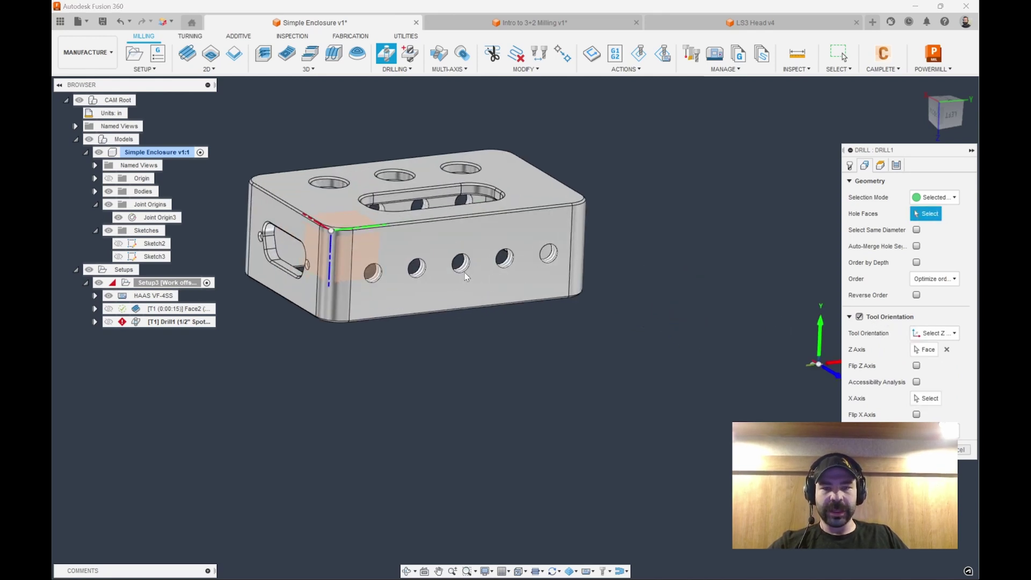
{"action": "left_click", "coordinate": [459, 262]}
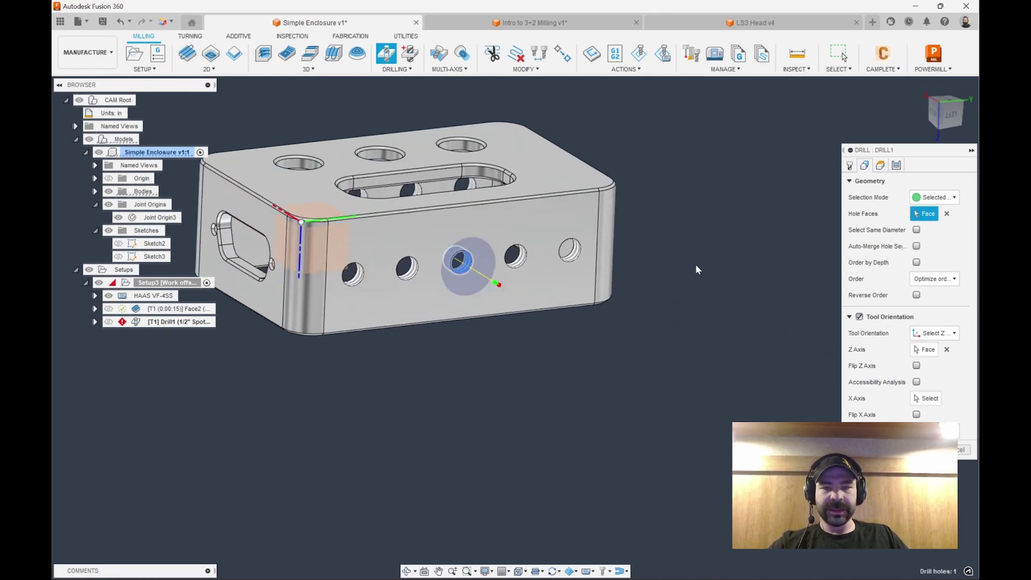
{"action": "left_click", "coordinate": [916, 230]}
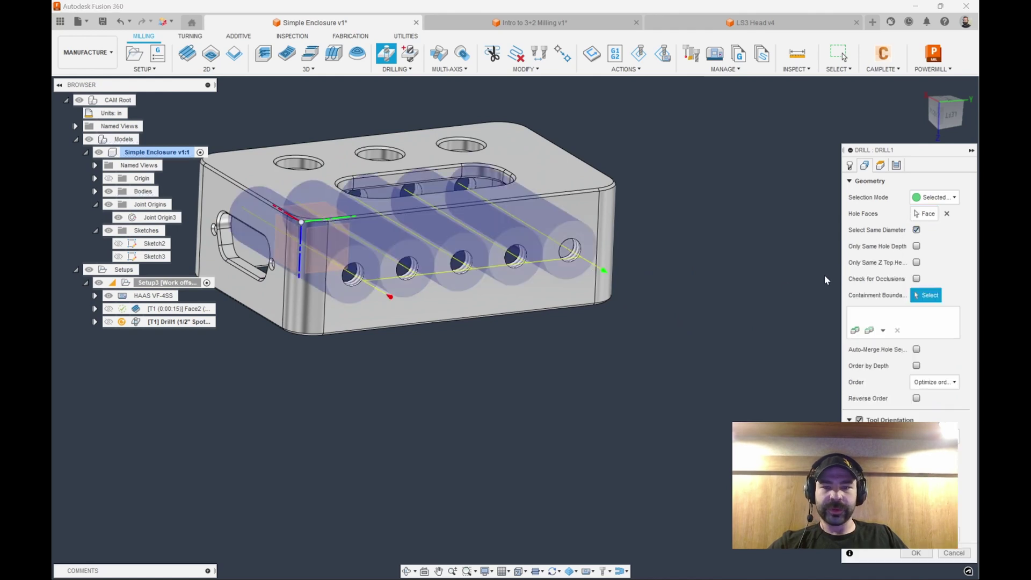
{"action": "left_click", "coordinate": [916, 229]}
{"action": "middle_click_drag", "start_coordinate": [499, 277], "coordinate": [509, 290], "text": "shift"}
{"action": "left_click", "coordinate": [524, 263]}
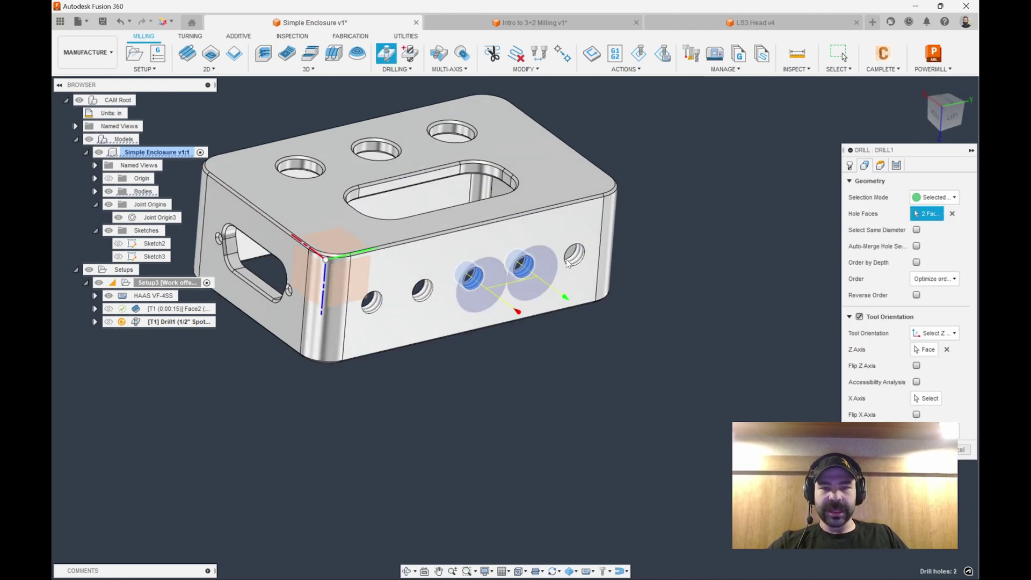
{"action": "left_click", "coordinate": [571, 256]}
{"action": "left_click", "coordinate": [424, 291]}
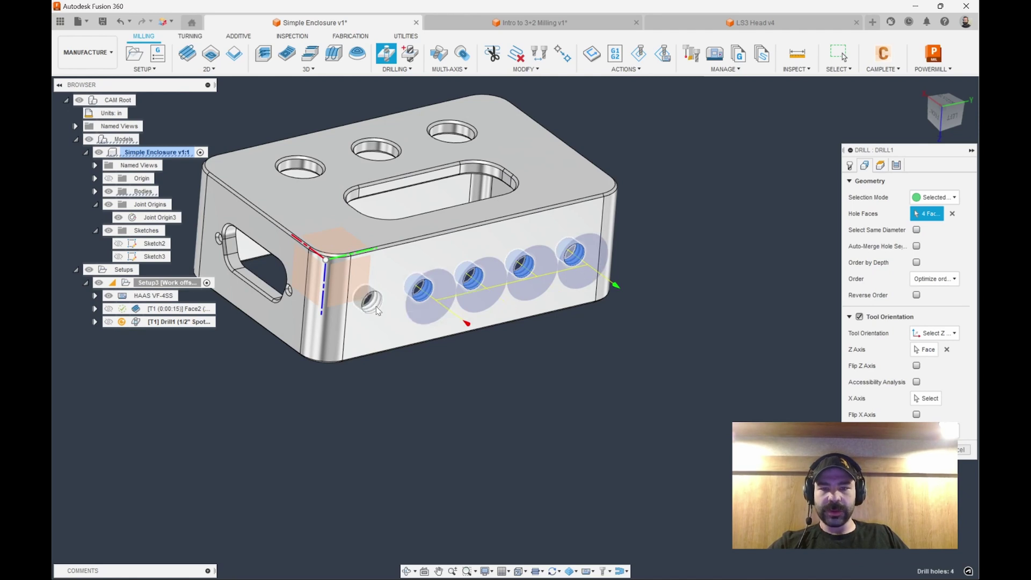
{"action": "left_click", "coordinate": [376, 306]}
Set the drill's bottom height to reference the chamfer width and generate the toolpath
{"action": "left_click", "coordinate": [880, 165]}
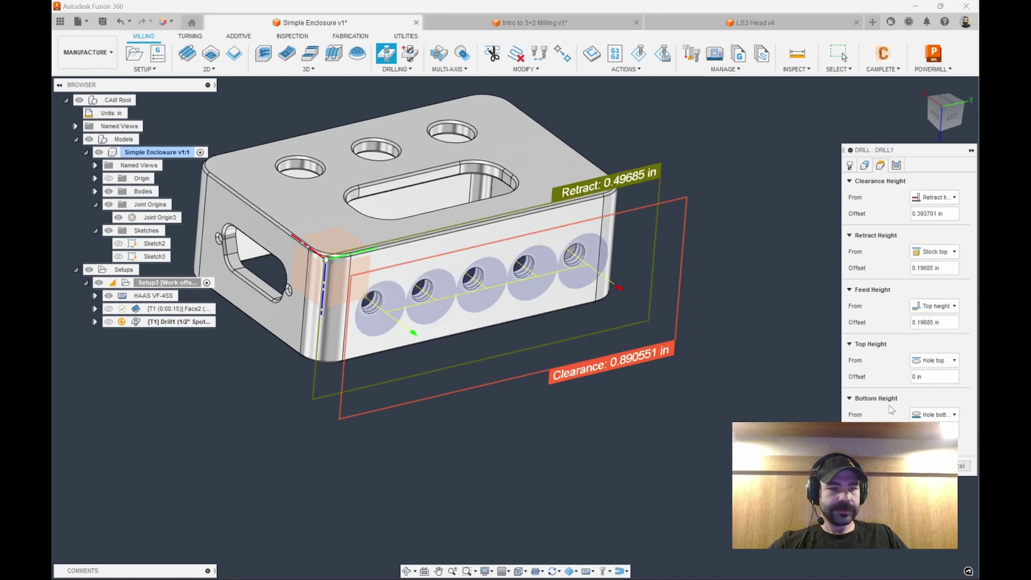
{"action": "left_click", "coordinate": [935, 416]}
{"action": "left_click", "coordinate": [932, 391]}
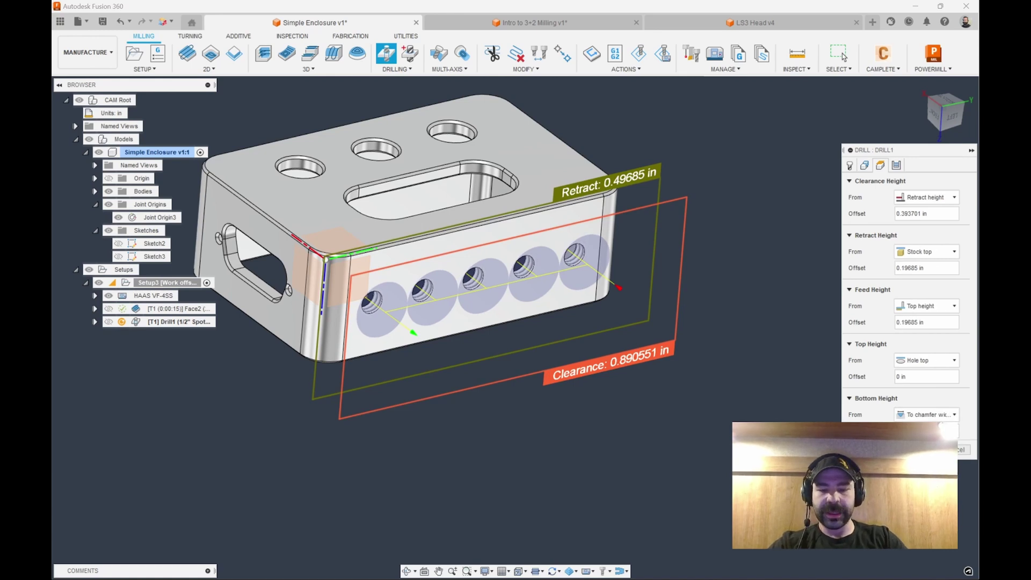
{"action": "left_click", "coordinate": [920, 449]}
{"action": "scroll", "coordinate": [617, 357], "scroll_direction": "down", "scroll_amount": 2}
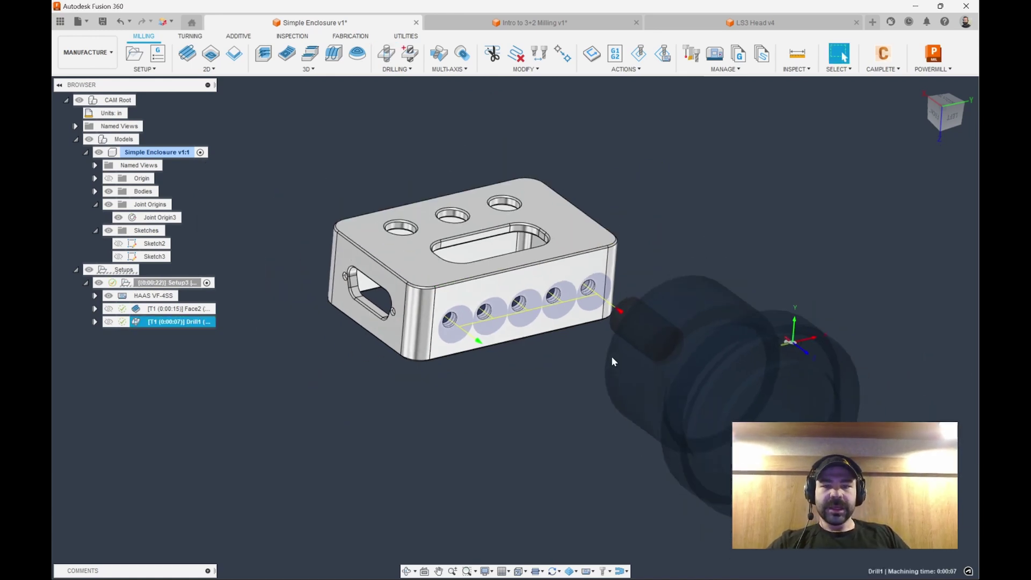
Simulate the whole setup with the machine, inspect the part's position beside the rotary table, and exit the simulation
{"action": "left_click", "coordinate": [168, 283]}
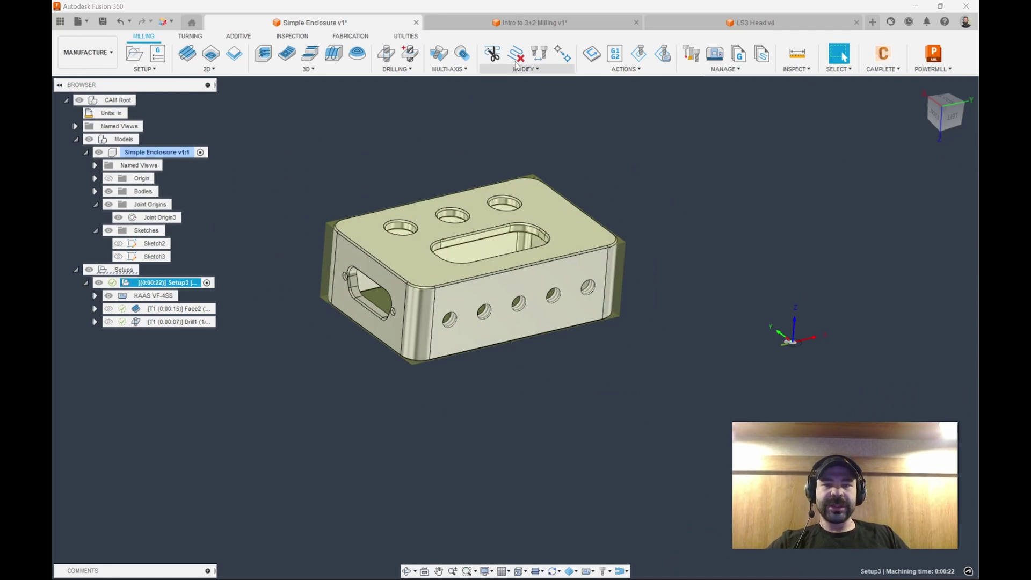
{"action": "left_click", "coordinate": [663, 54]}
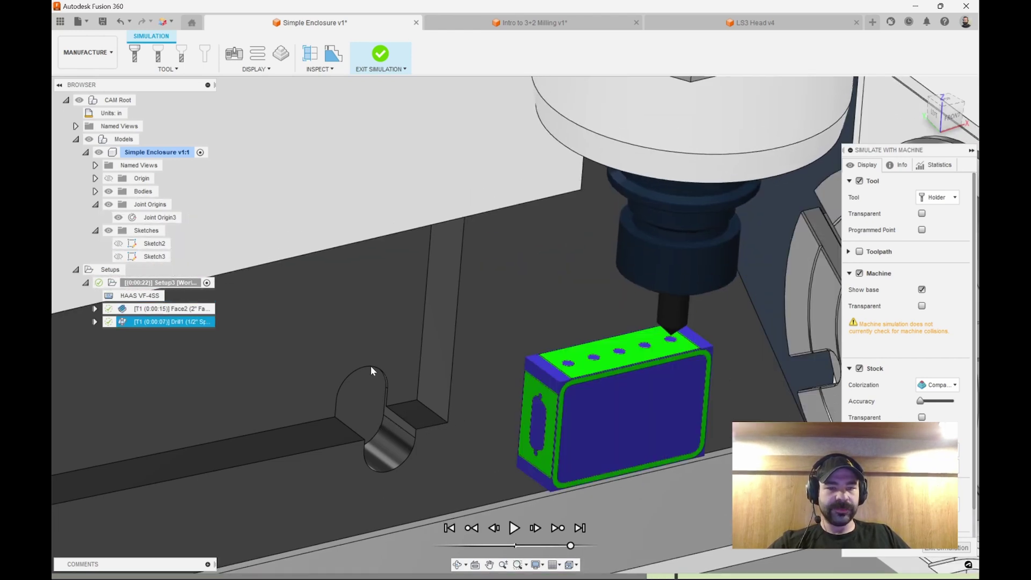
{"action": "scroll", "coordinate": [398, 376], "scroll_direction": "down", "scroll_amount": 3}
{"action": "scroll", "coordinate": [653, 363], "scroll_direction": "up", "scroll_amount": 3}
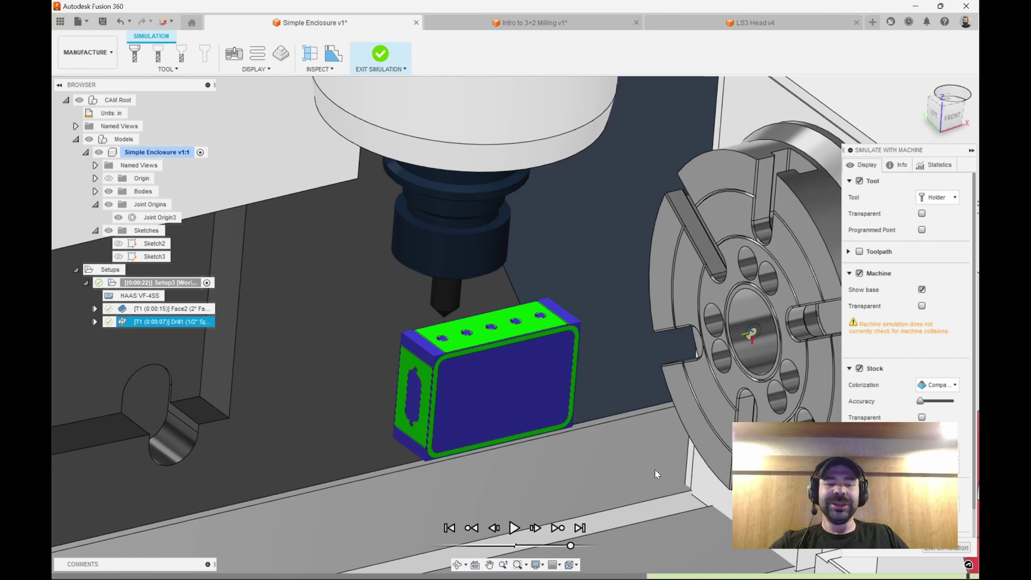
{"action": "scroll", "coordinate": [644, 430], "scroll_direction": "down", "scroll_amount": 2}
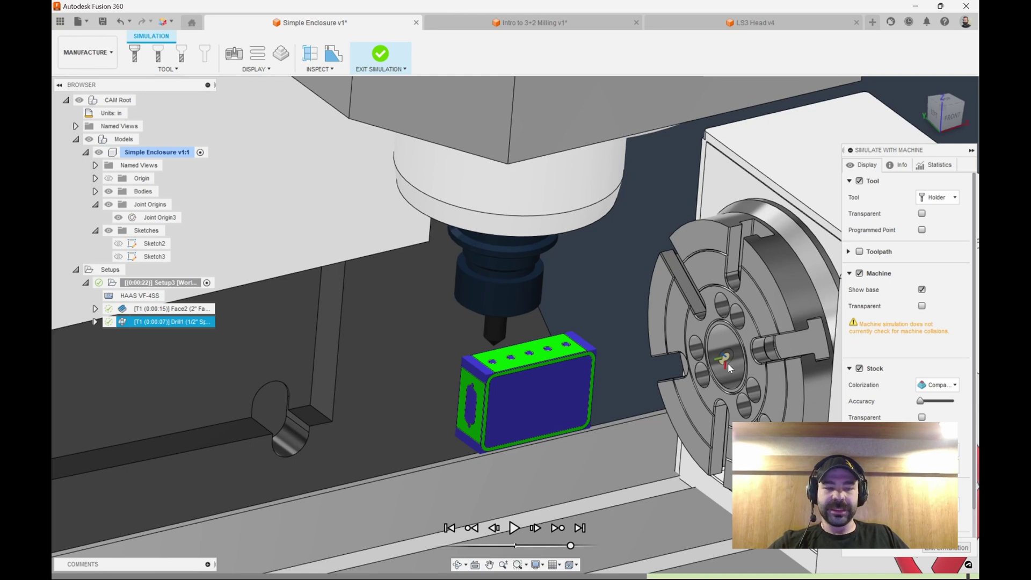
{"action": "left_click", "coordinate": [947, 548]}
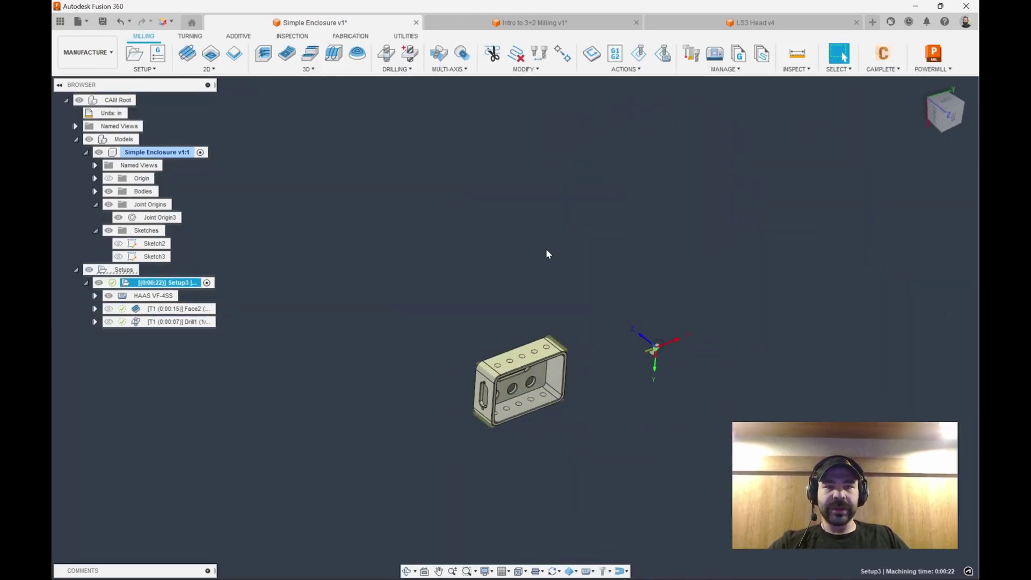
Switch to the LS3 Head v4 document, examine the cylinder head and its joint origin, and start a new milling setup
{"action": "left_click", "coordinate": [693, 24]}
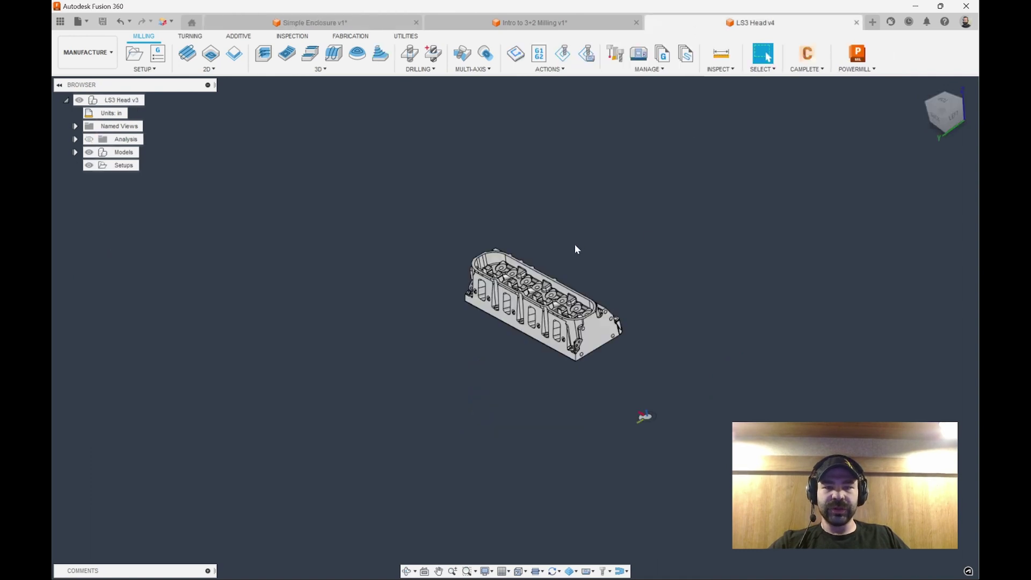
{"action": "mouse_move", "coordinate": [556, 244]}
{"action": "middle_mouse_down", "text": "shift"}
{"action": "mouse_move", "coordinate": [628, 291]}
{"action": "mouse_move", "coordinate": [681, 416]}
{"action": "mouse_move", "coordinate": [626, 485]}
{"action": "mouse_move", "coordinate": [555, 368]}
{"action": "mouse_move", "coordinate": [504, 488]}
{"action": "mouse_move", "coordinate": [452, 476]}
{"action": "middle_mouse_up", "text": "shift"}
{"action": "middle_click_drag", "start_coordinate": [686, 362], "coordinate": [478, 419], "text": "shift"}
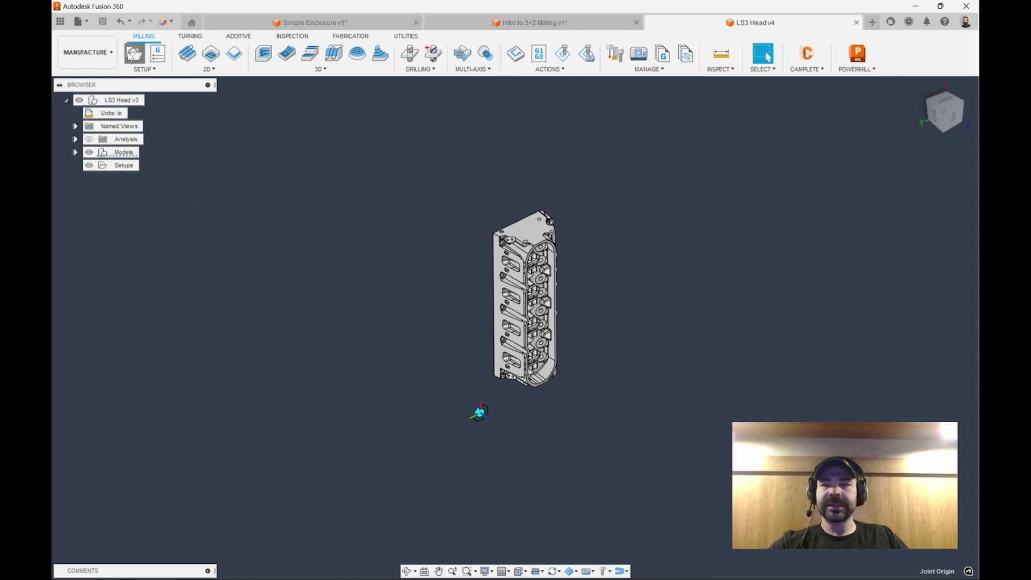
{"action": "left_click", "coordinate": [130, 56]}
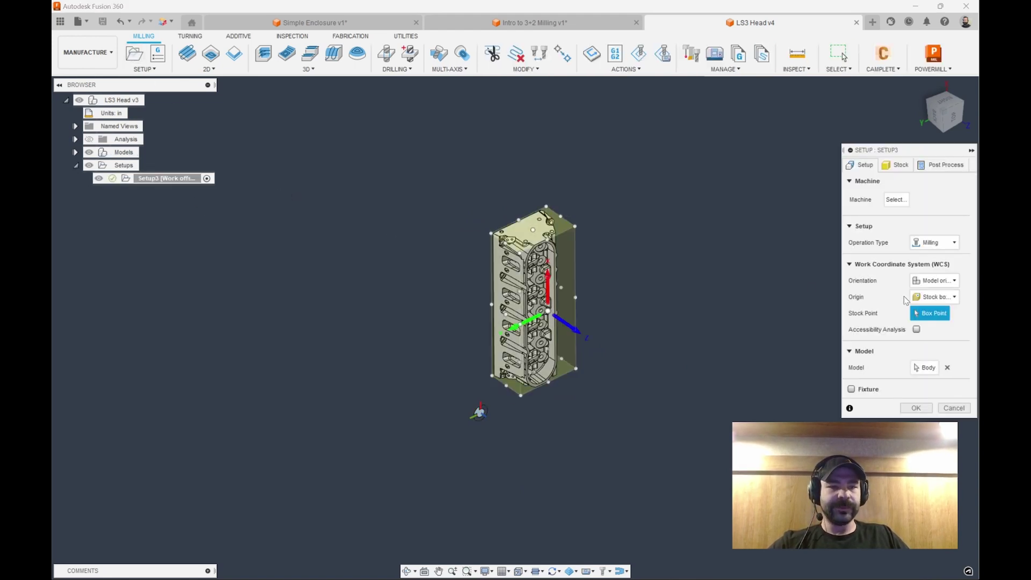
Orient the work coordinate system with Z normal to the head's oval rim face and X along the end face's long edge
{"action": "left_click", "coordinate": [935, 280]}
{"action": "left_click", "coordinate": [924, 307]}
{"action": "scroll", "coordinate": [503, 310], "scroll_direction": "up", "scroll_amount": 5}
{"action": "scroll", "coordinate": [547, 220], "scroll_direction": "up", "scroll_amount": 3}
{"action": "left_click", "coordinate": [545, 217]}
{"action": "scroll", "coordinate": [553, 225], "scroll_direction": "down", "scroll_amount": 8}
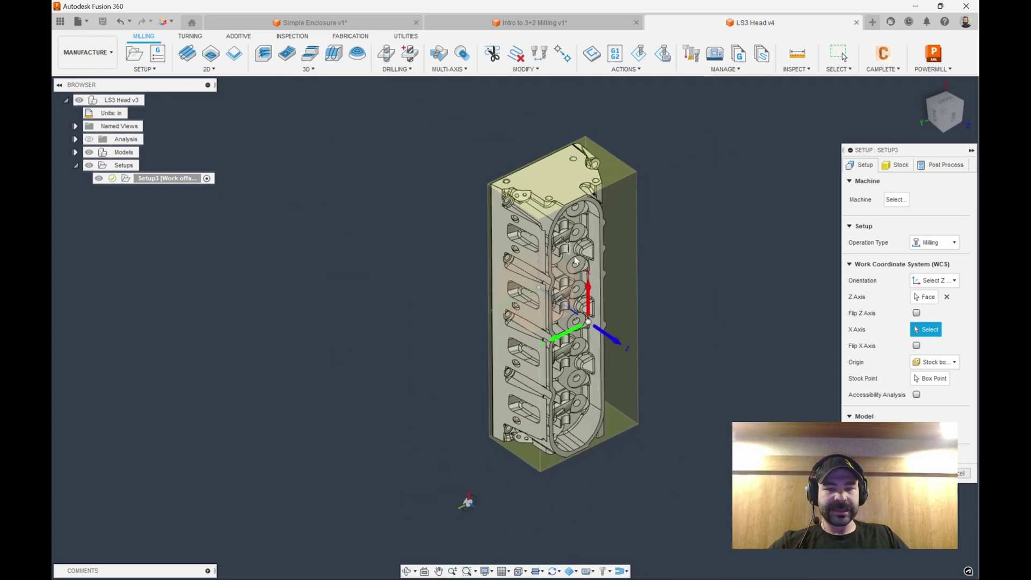
{"action": "mouse_move", "coordinate": [605, 317]}
{"action": "middle_mouse_down", "text": "shift"}
{"action": "mouse_move", "coordinate": [693, 301]}
{"action": "mouse_move", "coordinate": [602, 333]}
{"action": "middle_mouse_up", "text": "shift"}
{"action": "left_click", "coordinate": [511, 207]}
{"action": "middle_click_drag", "start_coordinate": [645, 266], "coordinate": [594, 283], "text": "shift"}
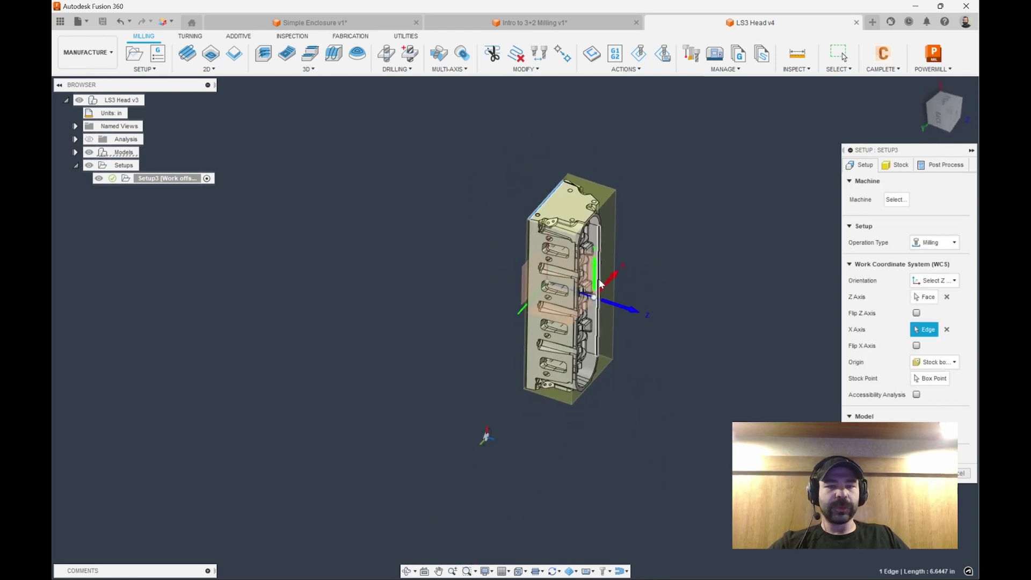
Set the work coordinate origin to a selected point at the head's offset joint origin and accept the setup
{"action": "left_click", "coordinate": [934, 362]}
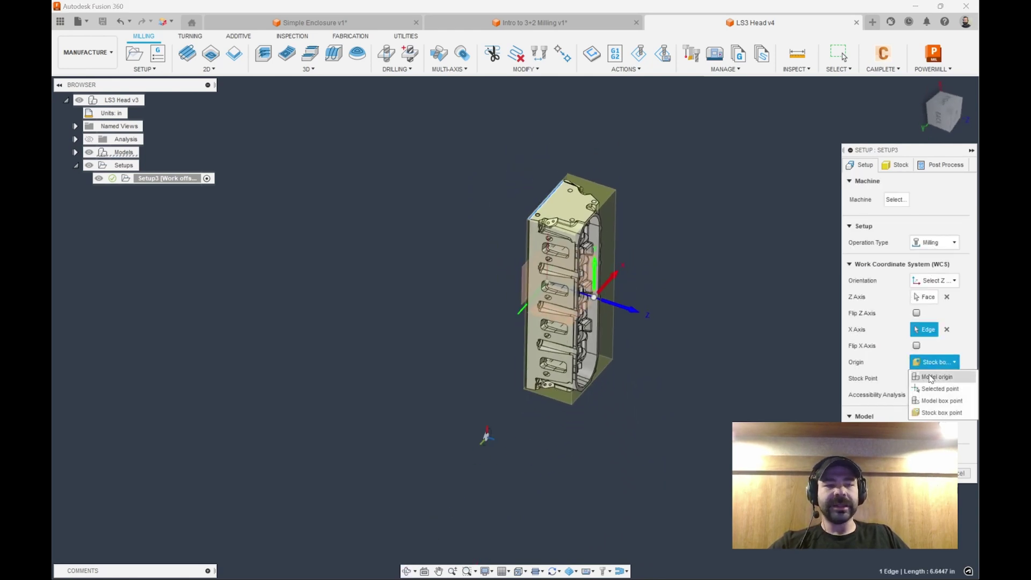
{"action": "left_click", "coordinate": [932, 392]}
{"action": "left_click", "coordinate": [486, 436]}
{"action": "middle_click_drag", "start_coordinate": [608, 455], "coordinate": [644, 427], "text": "shift"}
{"action": "key", "text": "Return"}
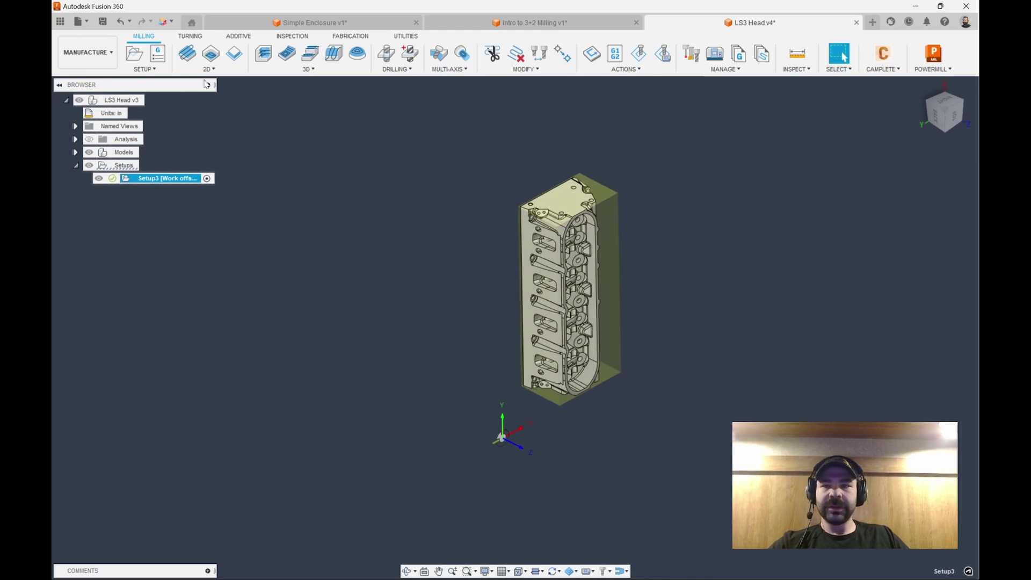
Create a 2D Face operation on the cylinder head using the 2" face mill from the Hurco VMX42SRTI library and generate its toolpath
{"action": "left_click", "coordinate": [194, 61]}
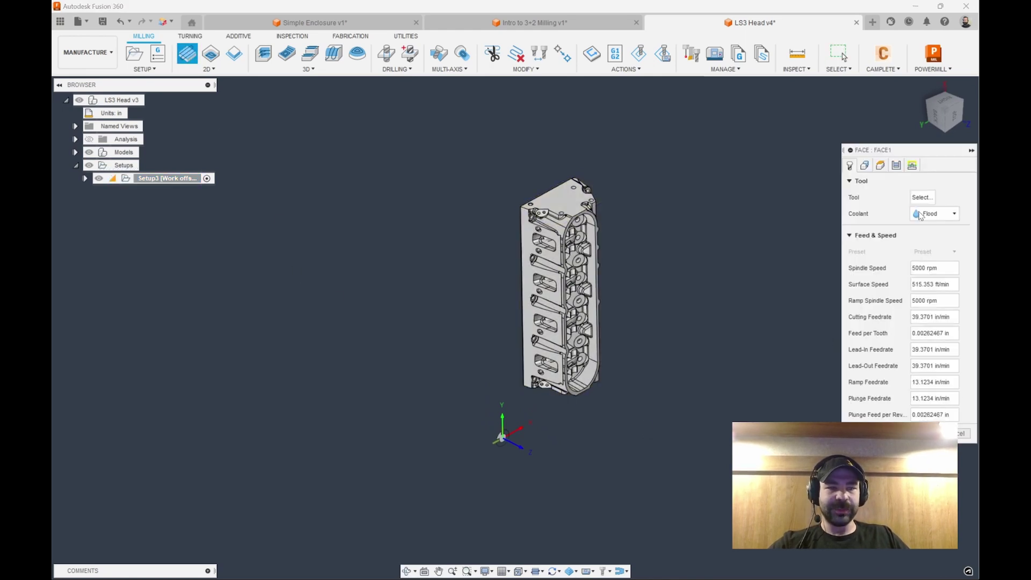
{"action": "left_click", "coordinate": [922, 198]}
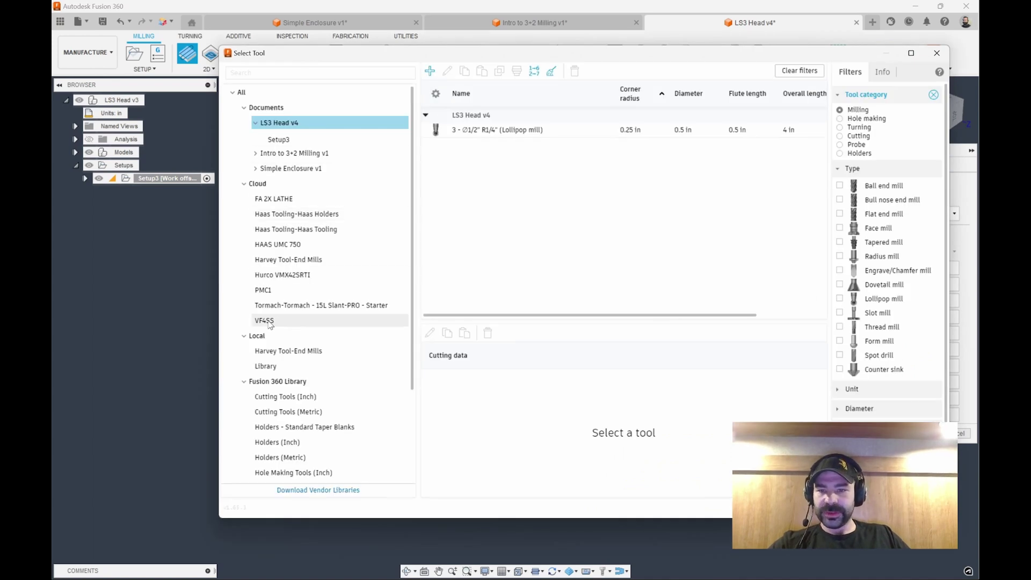
{"action": "left_click", "coordinate": [279, 275]}
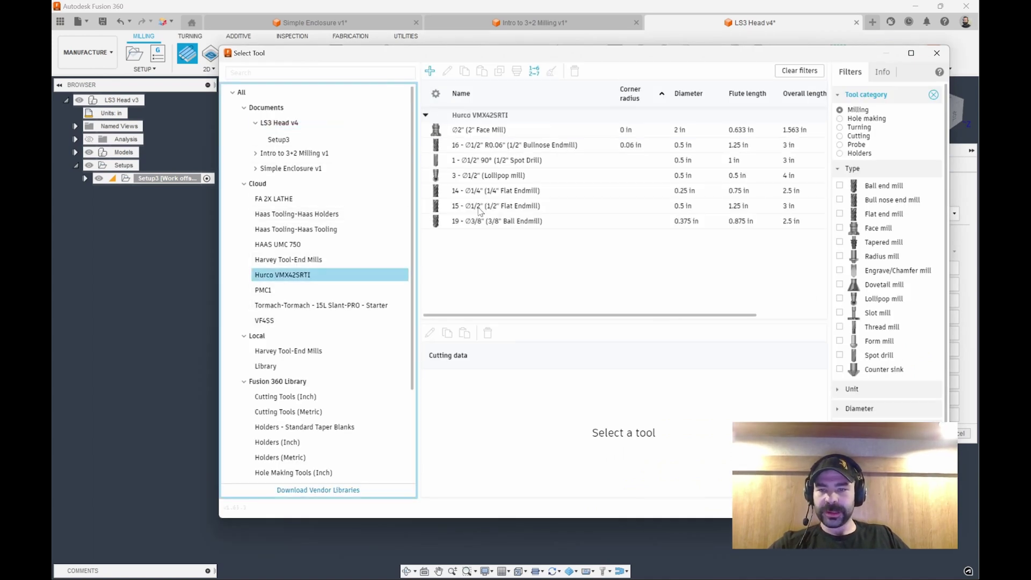
{"action": "left_click", "coordinate": [483, 129]}
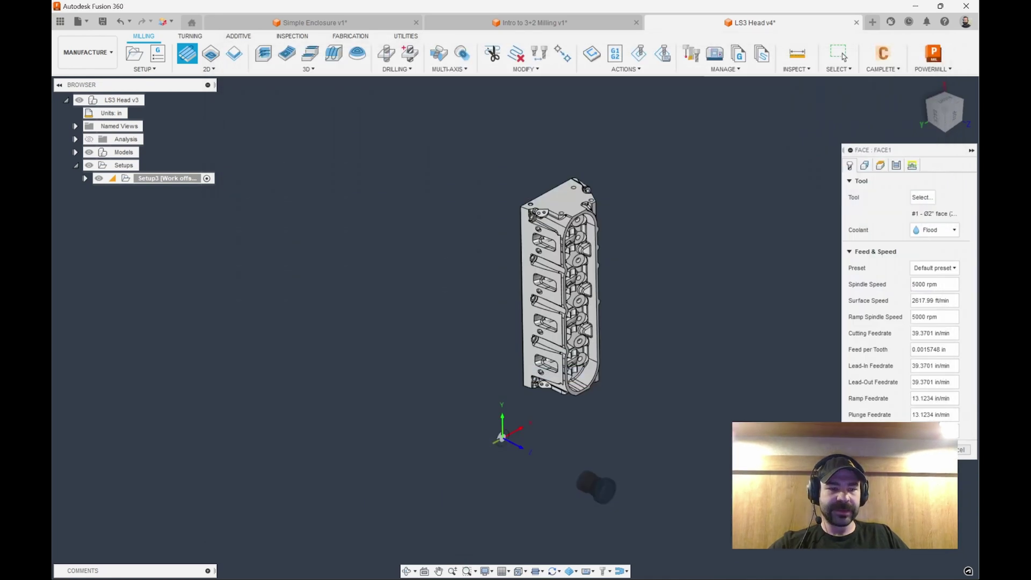
{"action": "key", "text": "Return"}
{"action": "scroll", "coordinate": [571, 382], "scroll_direction": "up", "scroll_amount": 2}
{"action": "middle_click_drag", "start_coordinate": [571, 381], "coordinate": [583, 392], "text": "shift"}
{"action": "left_click", "coordinate": [842, 53]}
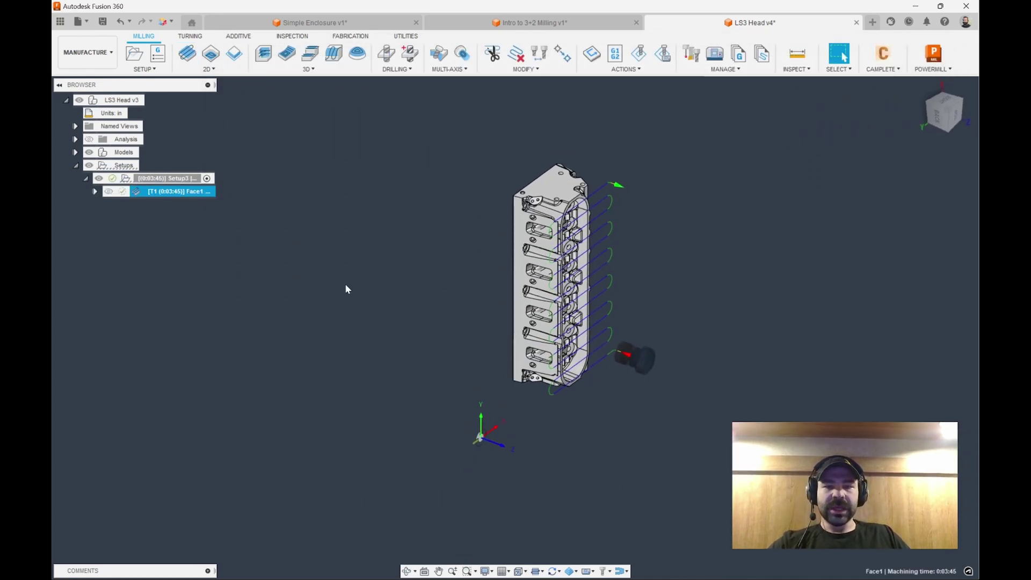
Edit the cylinder head setup and assign the Hurco VMX42SRTi from the local machine library
{"action": "left_click", "coordinate": [136, 183]}
{"action": "right_click", "coordinate": [136, 182]}
{"action": "left_click", "coordinate": [151, 190]}
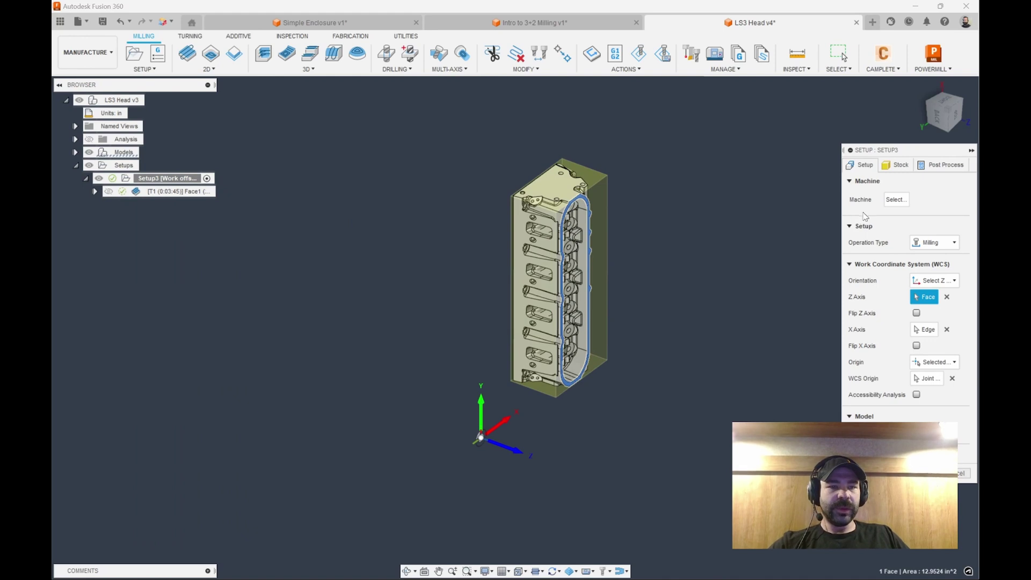
{"action": "left_click", "coordinate": [895, 200]}
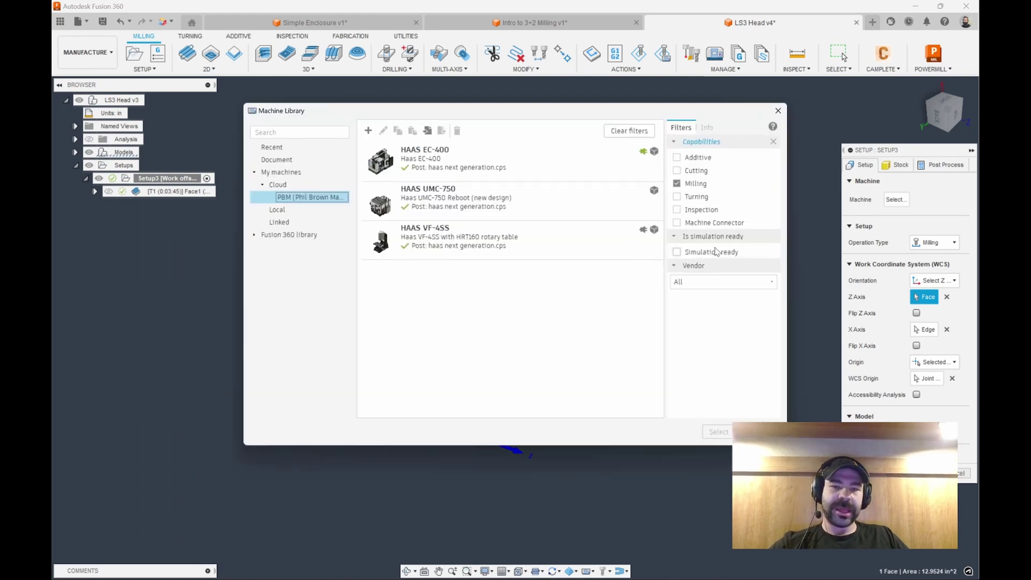
{"action": "left_click", "coordinate": [277, 210]}
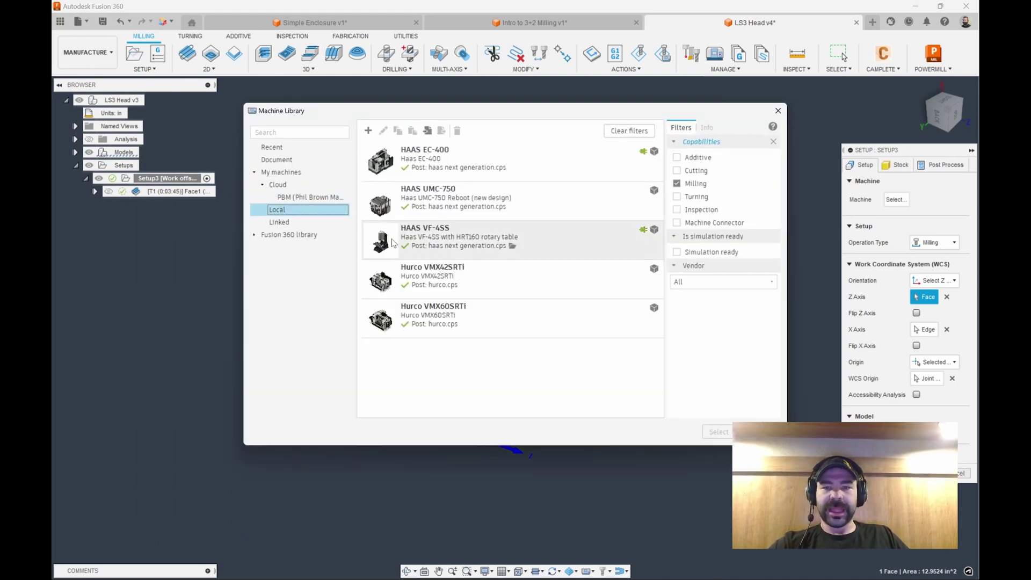
{"action": "left_click", "coordinate": [457, 280]}
{"action": "left_click", "coordinate": [719, 432]}
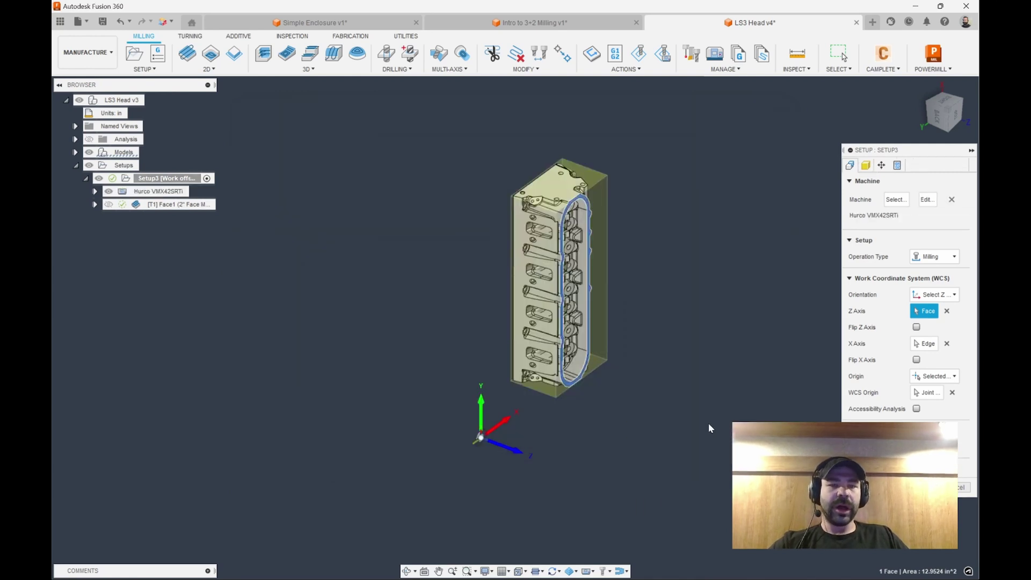
Set the setup's part attach point to a selected point at the cylinder head's offset joint origin
{"action": "left_click", "coordinate": [883, 167]}
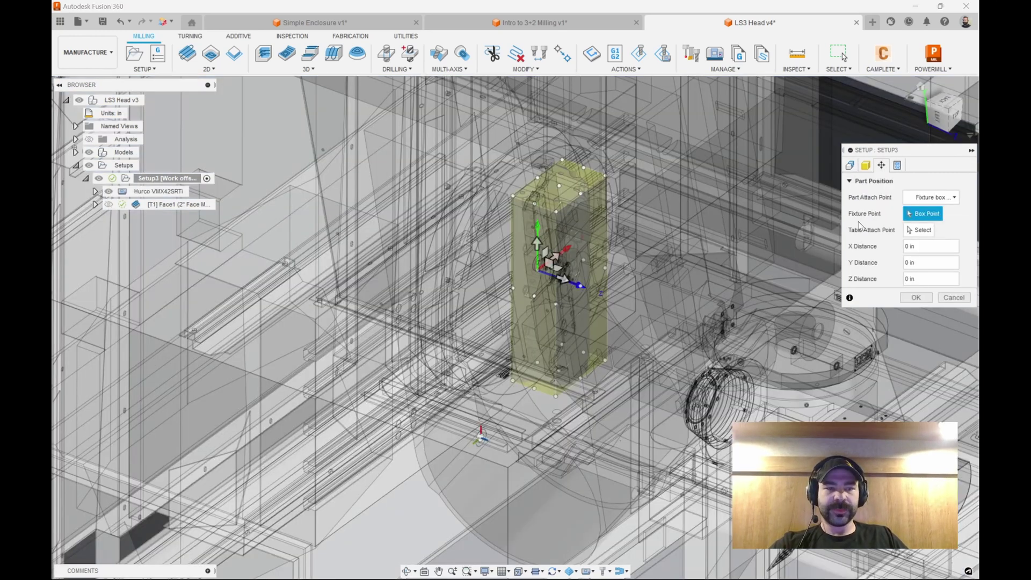
{"action": "left_click", "coordinate": [932, 197]}
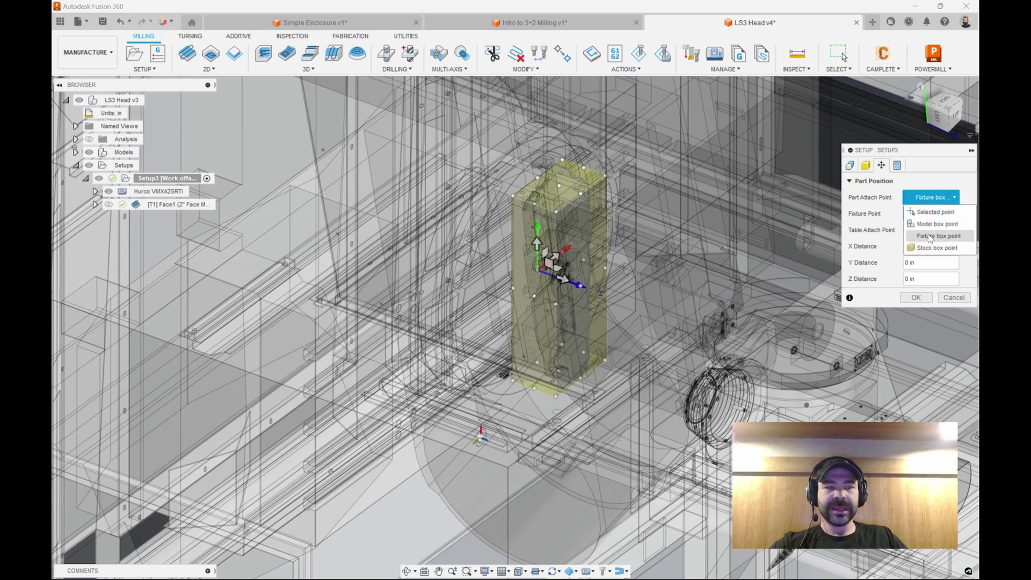
{"action": "left_click", "coordinate": [932, 213]}
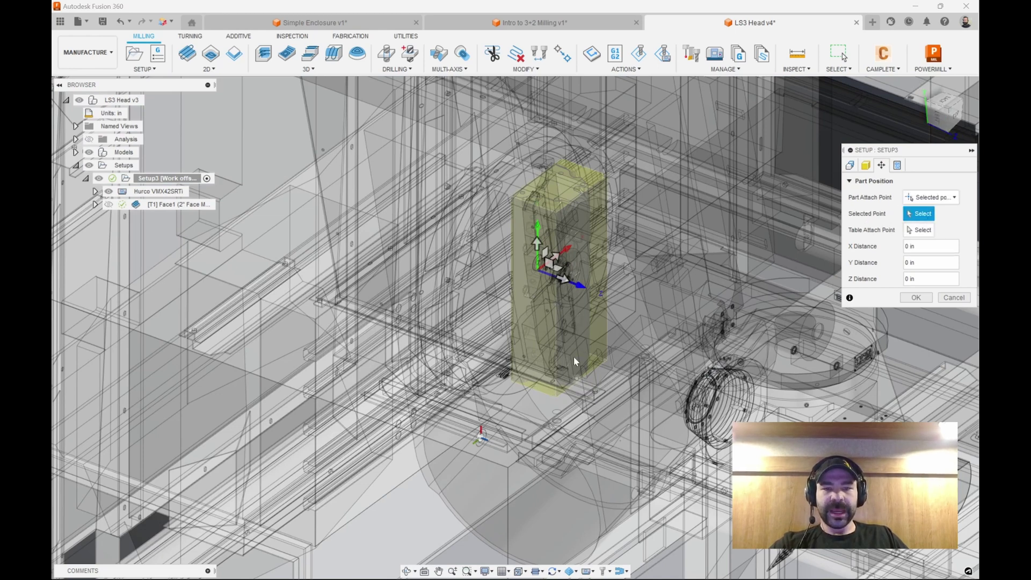
{"action": "left_click", "coordinate": [484, 435]}
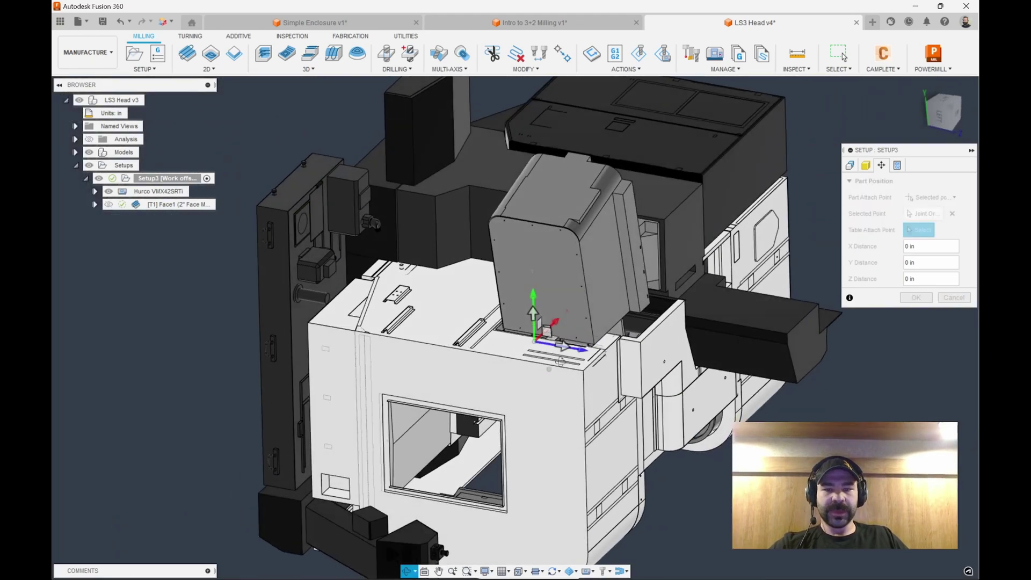
{"action": "middle_click_drag", "start_coordinate": [560, 362], "coordinate": [647, 278], "text": "shift"}
{"action": "scroll", "coordinate": [509, 330], "scroll_direction": "up", "scroll_amount": 4}
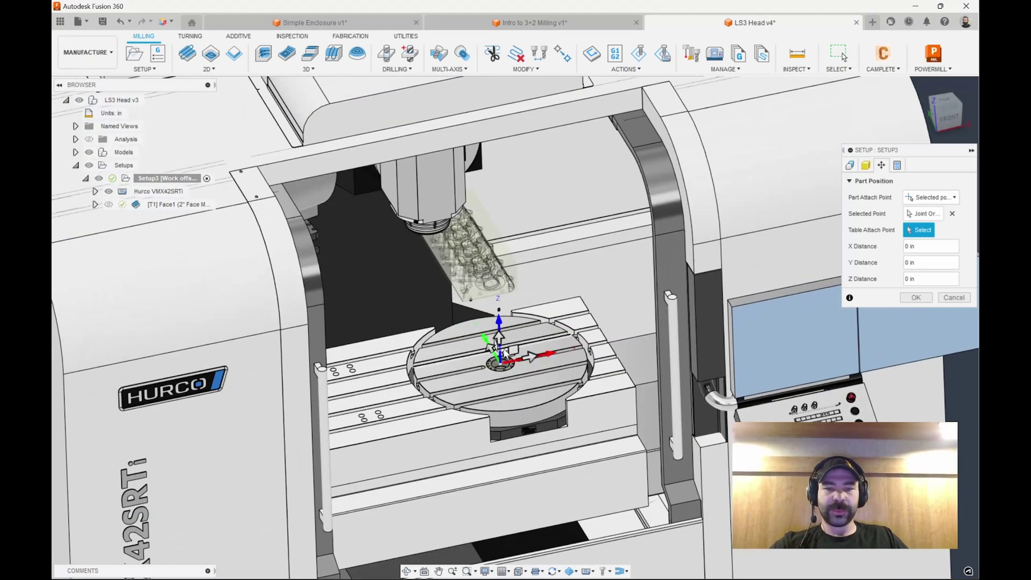
{"action": "scroll", "coordinate": [503, 349], "scroll_direction": "down", "scroll_amount": 1}
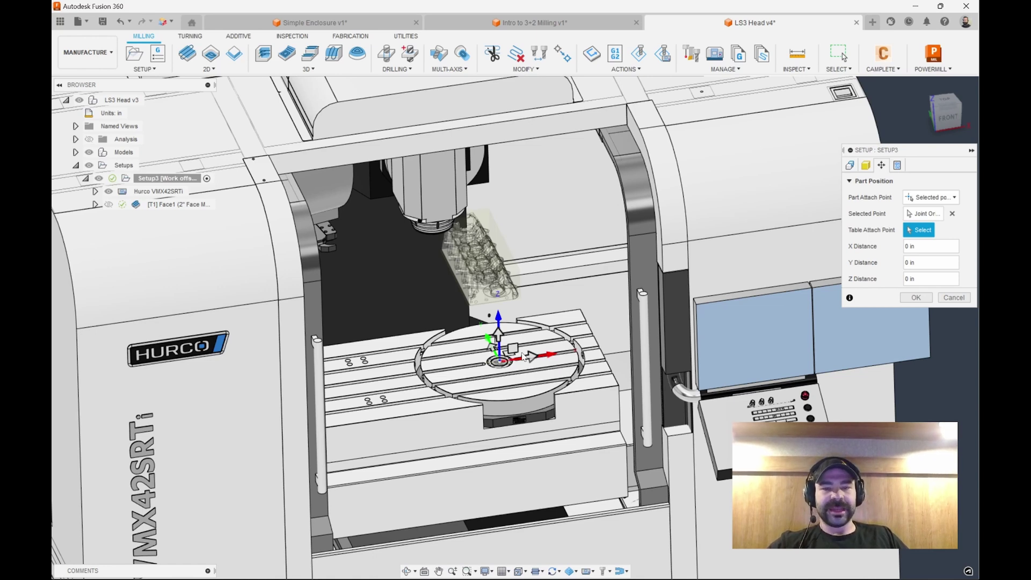
Reorient the work coordinate system so Z is normal to the cylinder head's flat end face
{"action": "left_click", "coordinate": [866, 165]}
{"action": "left_click", "coordinate": [850, 166]}
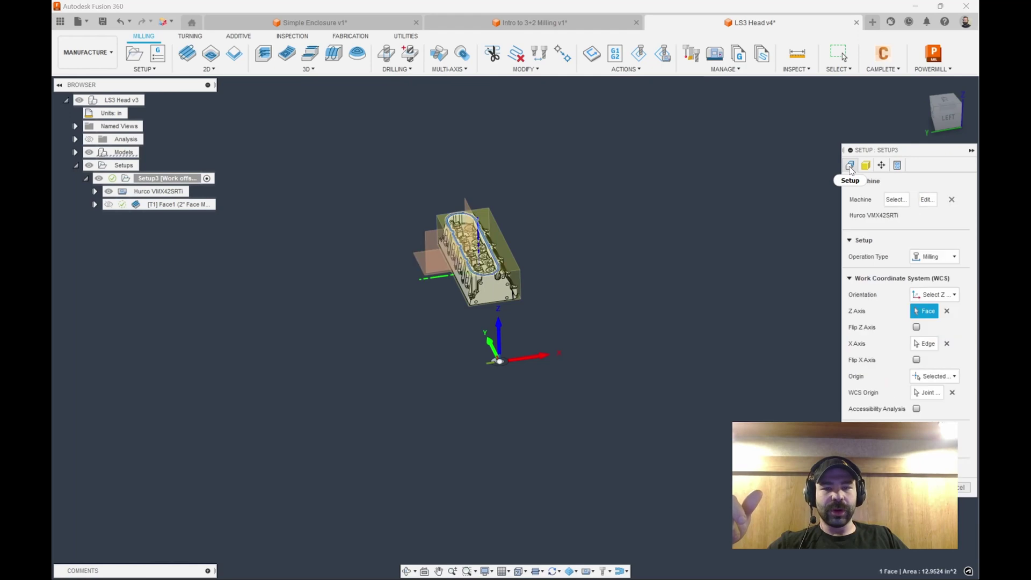
{"action": "middle_click_drag", "start_coordinate": [583, 232], "coordinate": [566, 326], "text": "shift"}
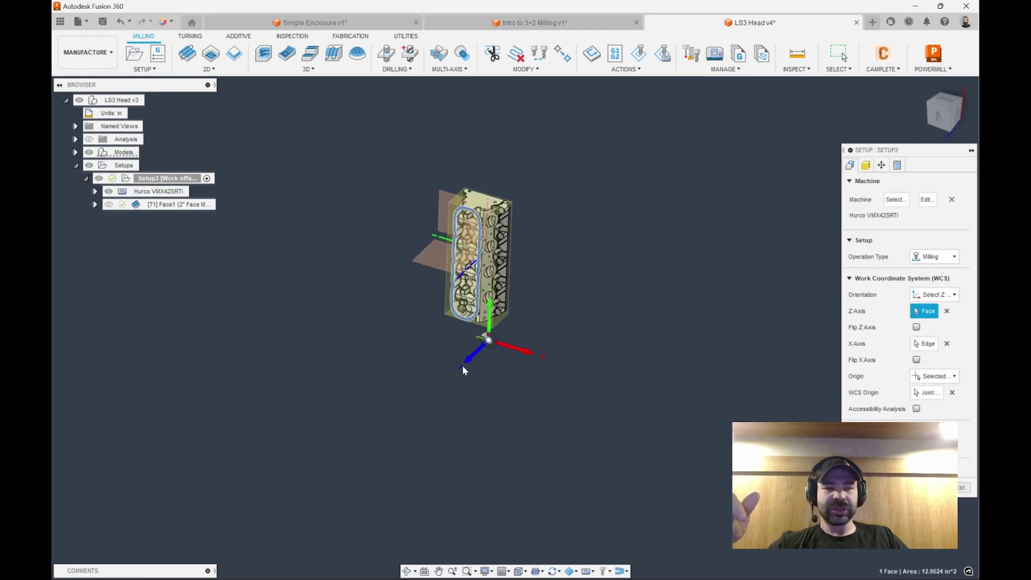
{"action": "left_click", "coordinate": [947, 311]}
{"action": "scroll", "coordinate": [485, 197], "scroll_direction": "up", "scroll_amount": 3}
{"action": "left_click", "coordinate": [485, 198]}
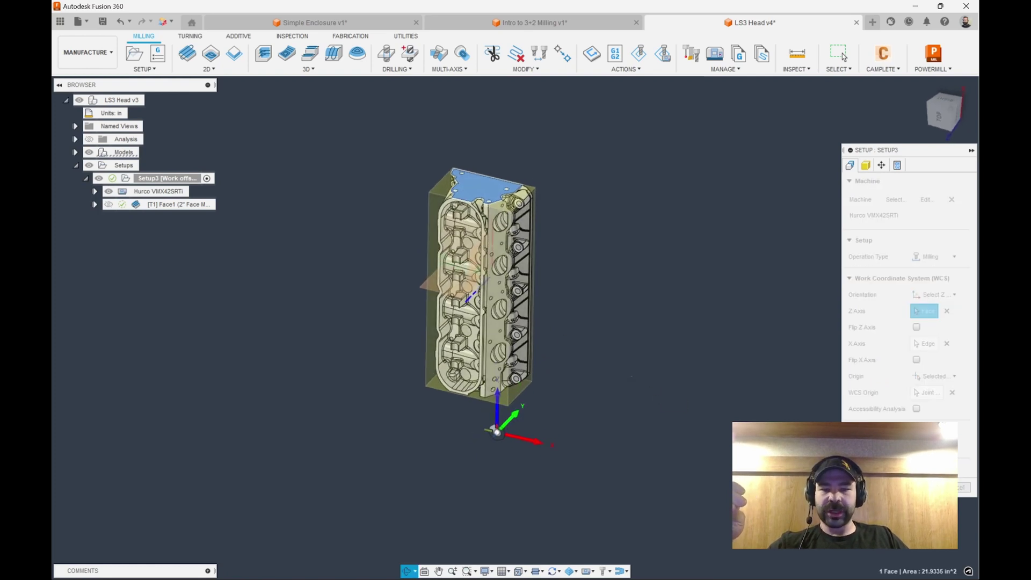
Check the cylinder head's position on the Hurco table and accept the setup
{"action": "left_click", "coordinate": [880, 166]}
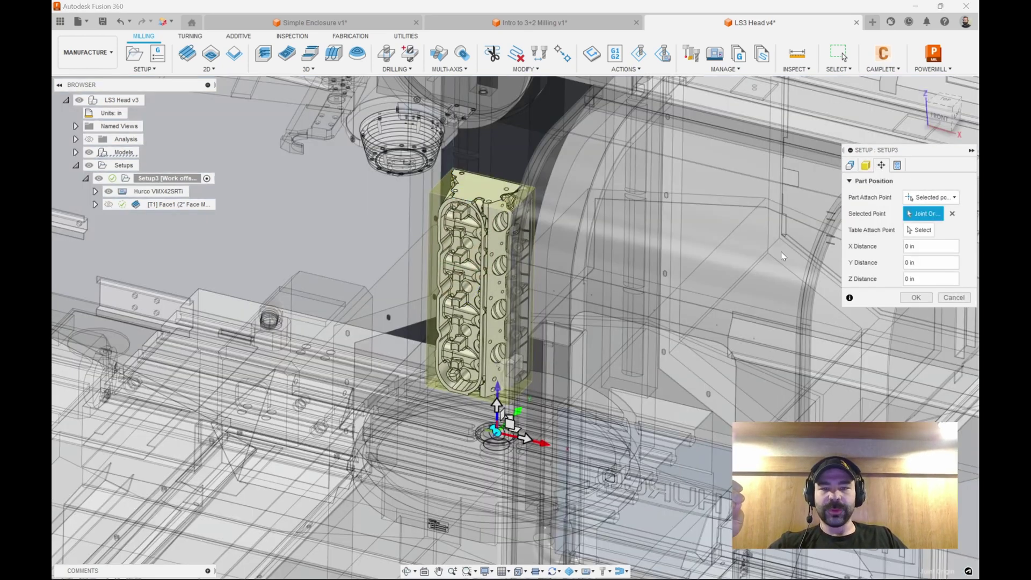
{"action": "scroll", "coordinate": [627, 284], "scroll_direction": "down", "scroll_amount": 3}
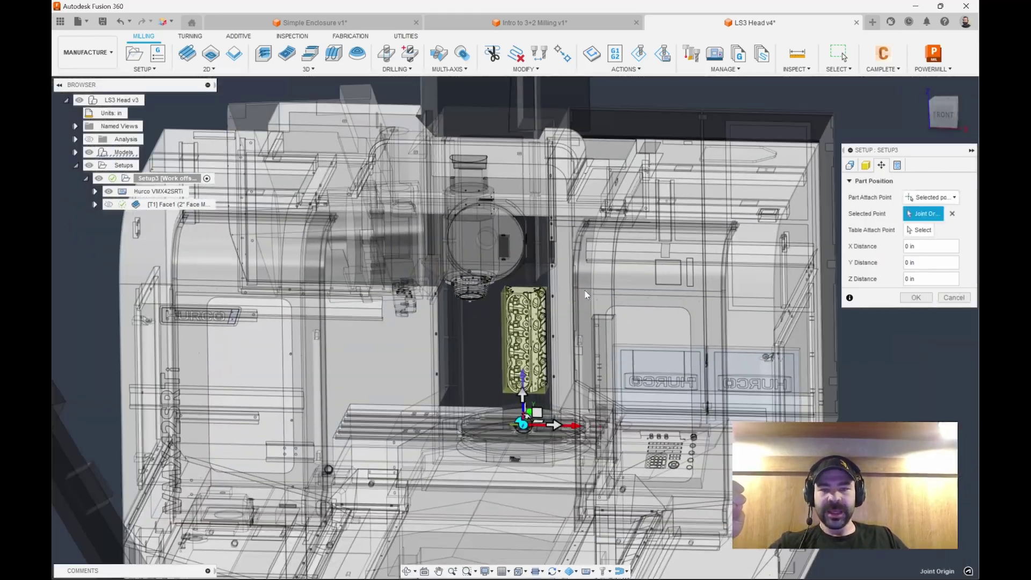
{"action": "scroll", "coordinate": [524, 335], "scroll_direction": "up", "scroll_amount": 2}
{"action": "middle_click_drag", "start_coordinate": [523, 335], "coordinate": [492, 421], "text": "shift"}
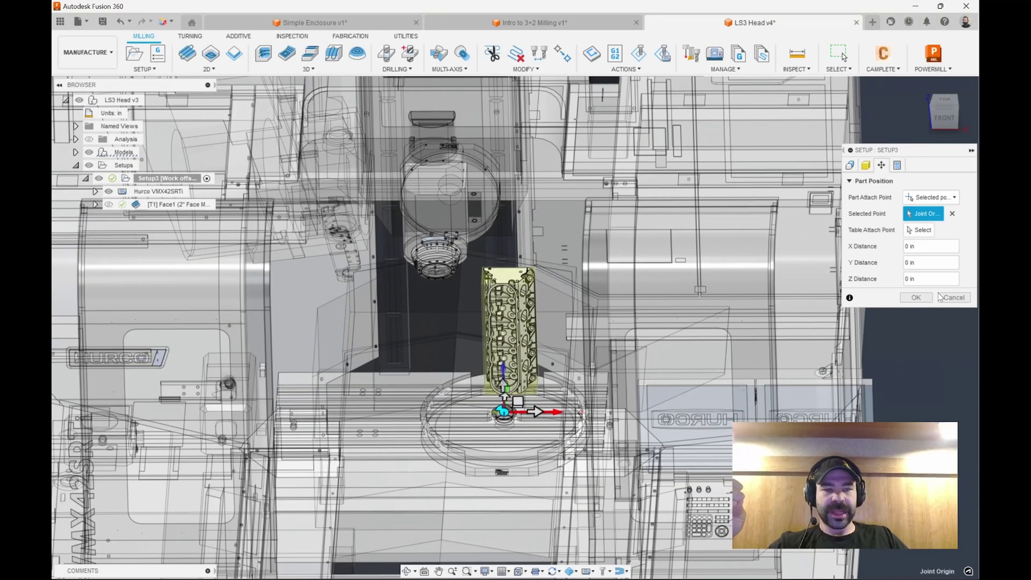
{"action": "left_click", "coordinate": [919, 298]}
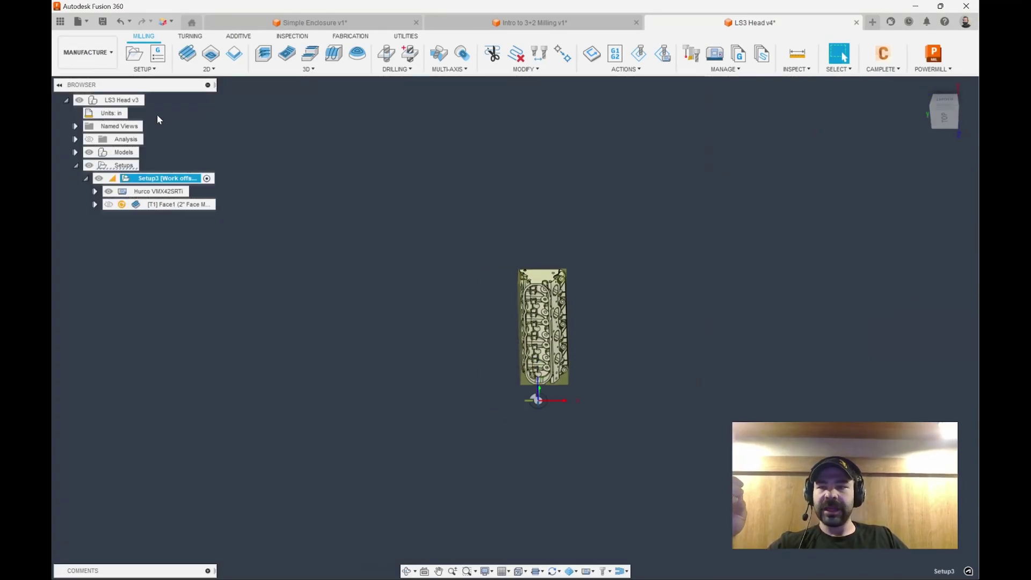
In the Design workspace, edit the head's joint origin to an X offset of -270 mm and accept it
{"action": "left_click", "coordinate": [88, 52]}
{"action": "left_click", "coordinate": [84, 81]}
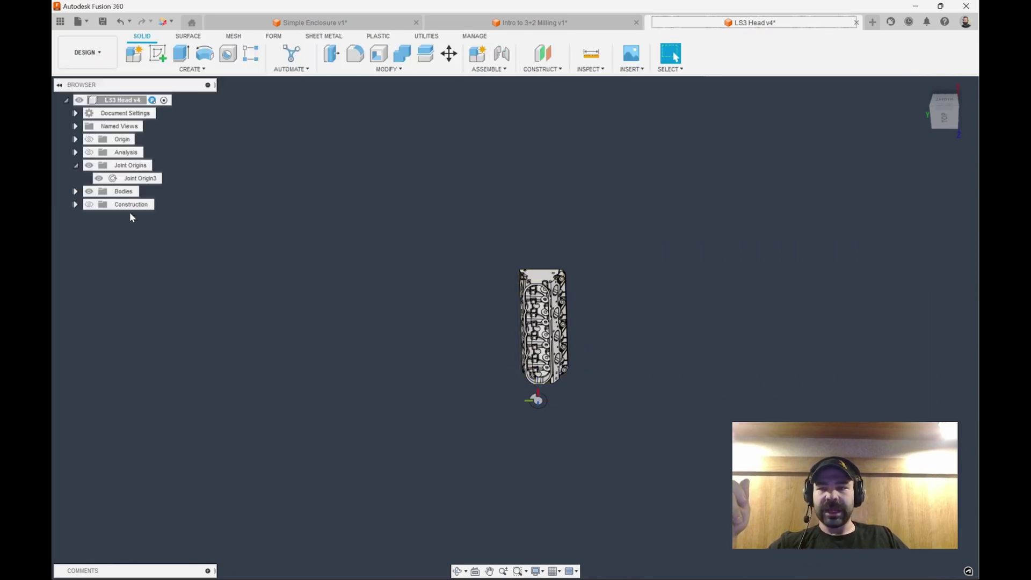
{"action": "right_click", "coordinate": [138, 179]}
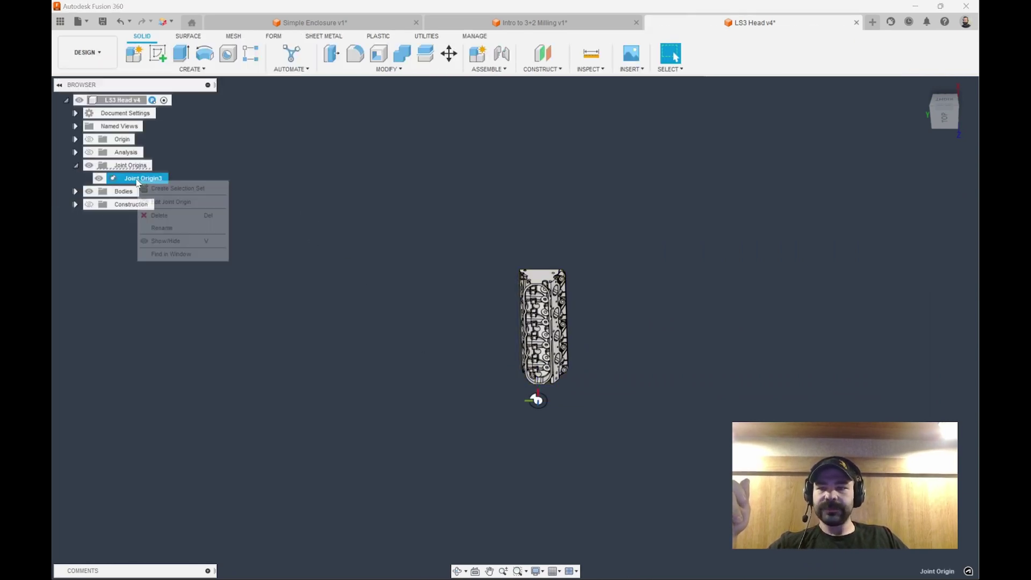
{"action": "left_click", "coordinate": [171, 204]}
{"action": "scroll", "coordinate": [528, 450], "scroll_direction": "up", "scroll_amount": 5}
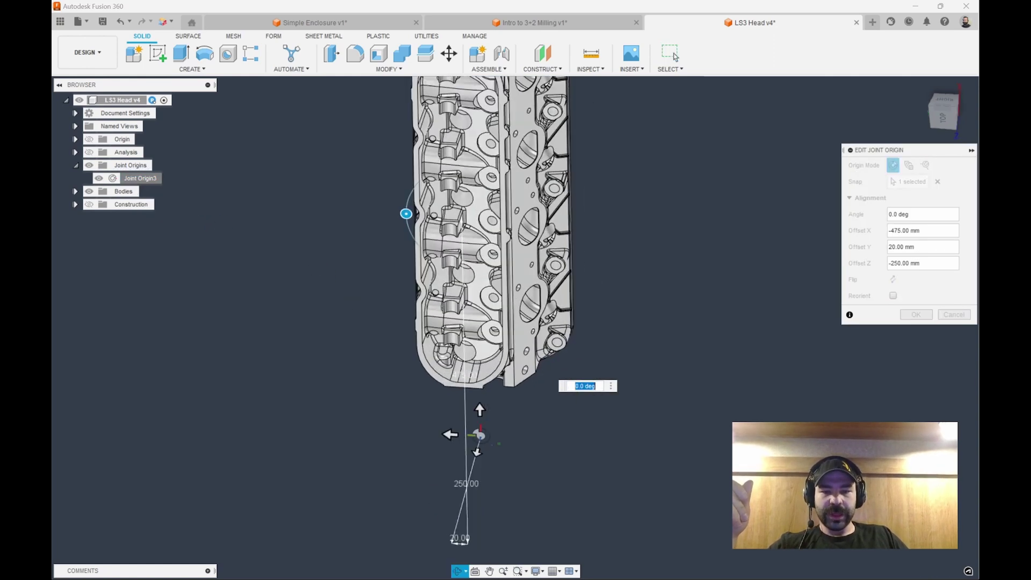
{"action": "left_click_drag", "start_coordinate": [479, 411], "coordinate": [483, 273]}
{"action": "middle_click_drag", "start_coordinate": [478, 321], "coordinate": [474, 299], "text": "shift"}
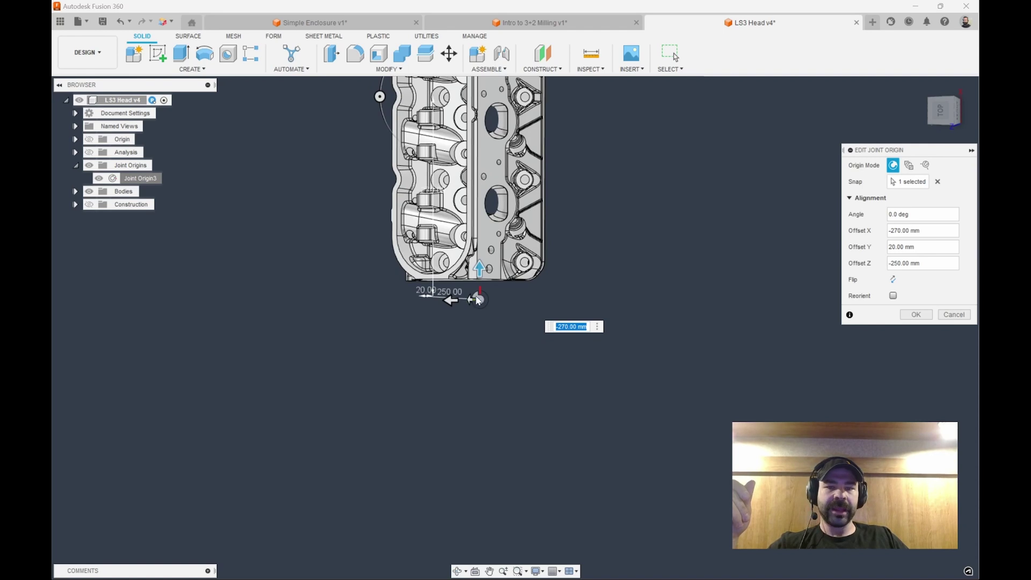
{"action": "left_click", "coordinate": [925, 317]}
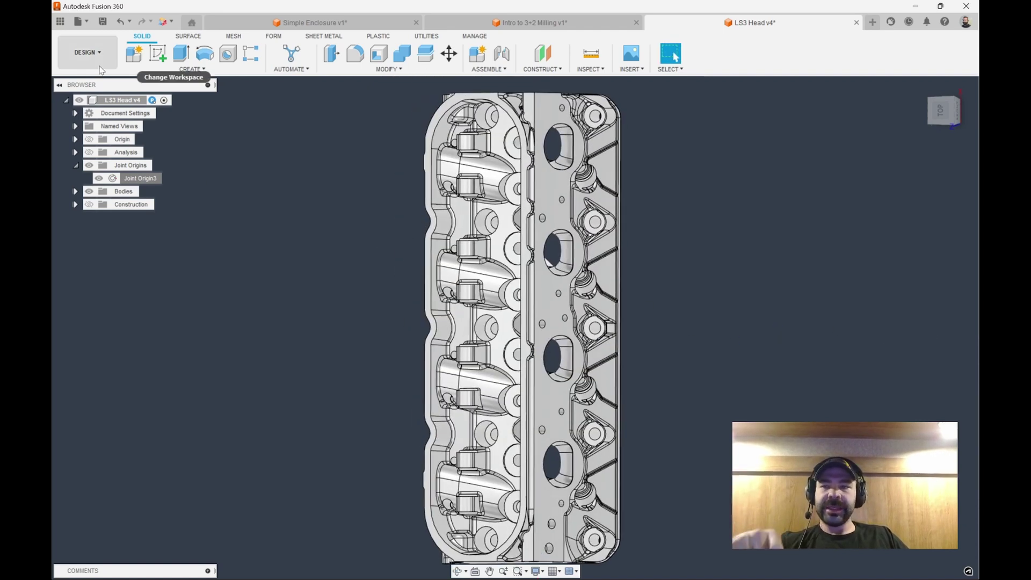
Return to the Manufacture workspace and regenerate the Face toolpath in the cylinder head setup
{"action": "left_click", "coordinate": [86, 52]}
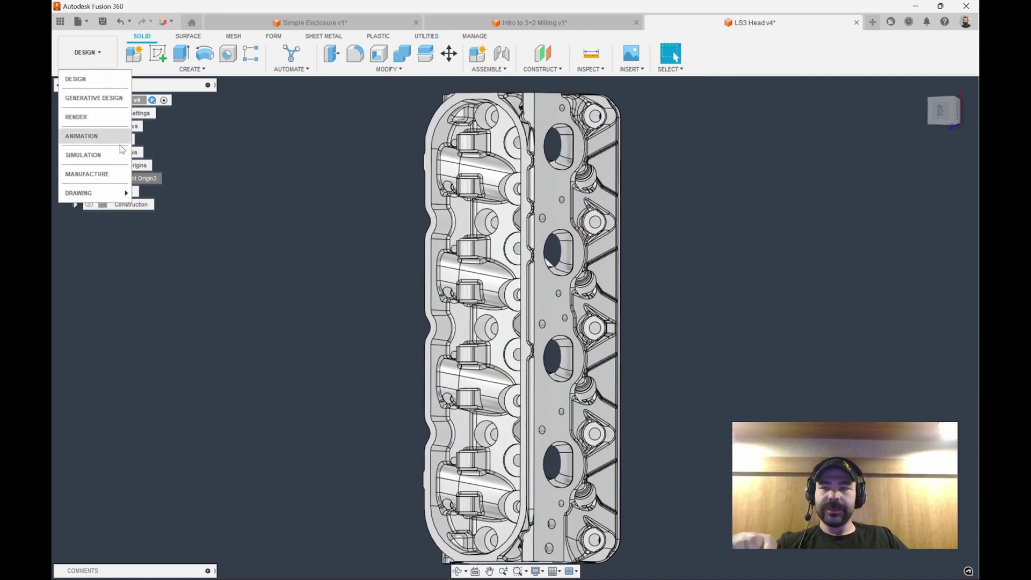
{"action": "left_click", "coordinate": [110, 178]}
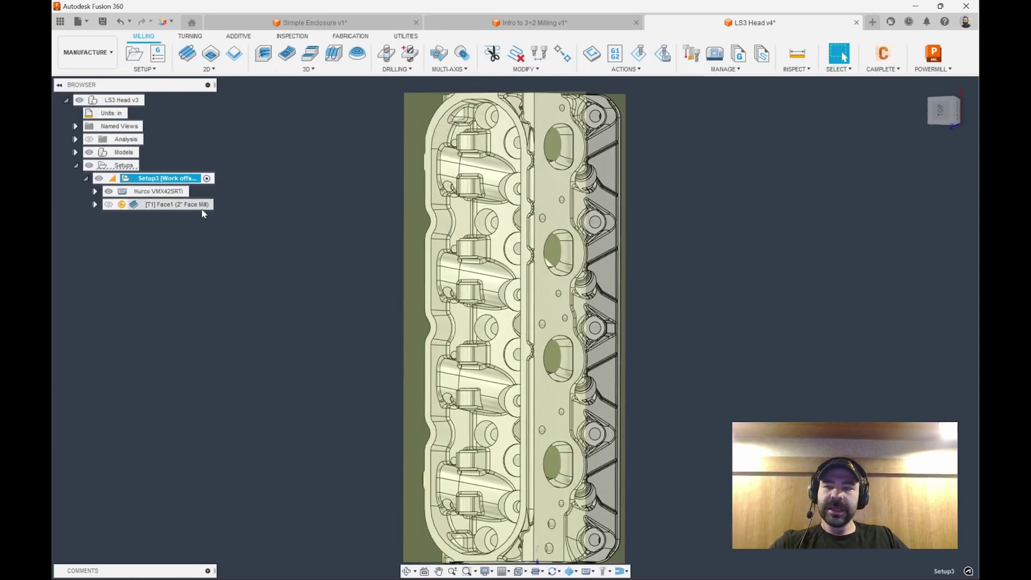
{"action": "left_click", "coordinate": [152, 178]}
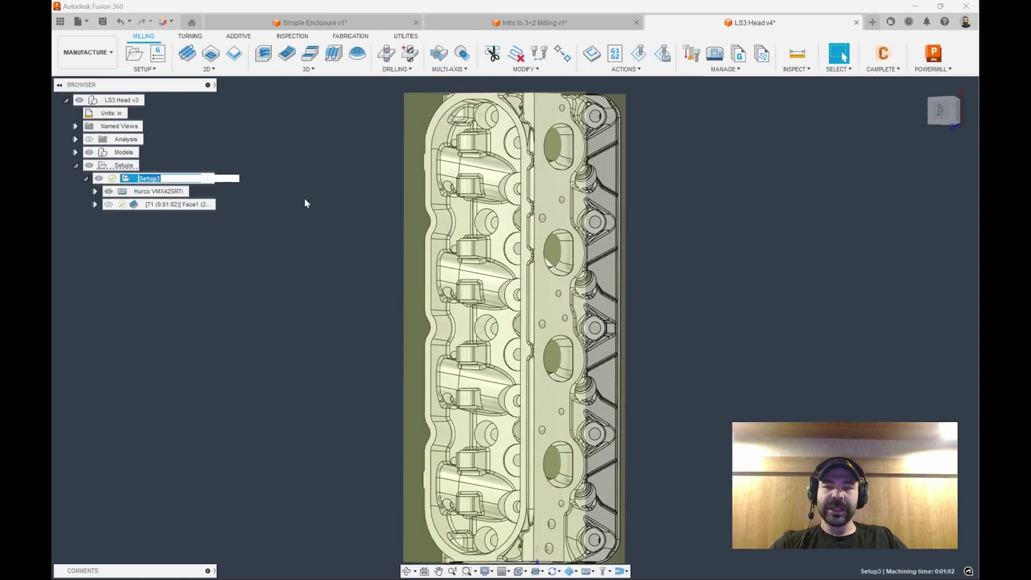
{"action": "left_click", "coordinate": [212, 190]}
{"action": "left_click", "coordinate": [171, 179]}
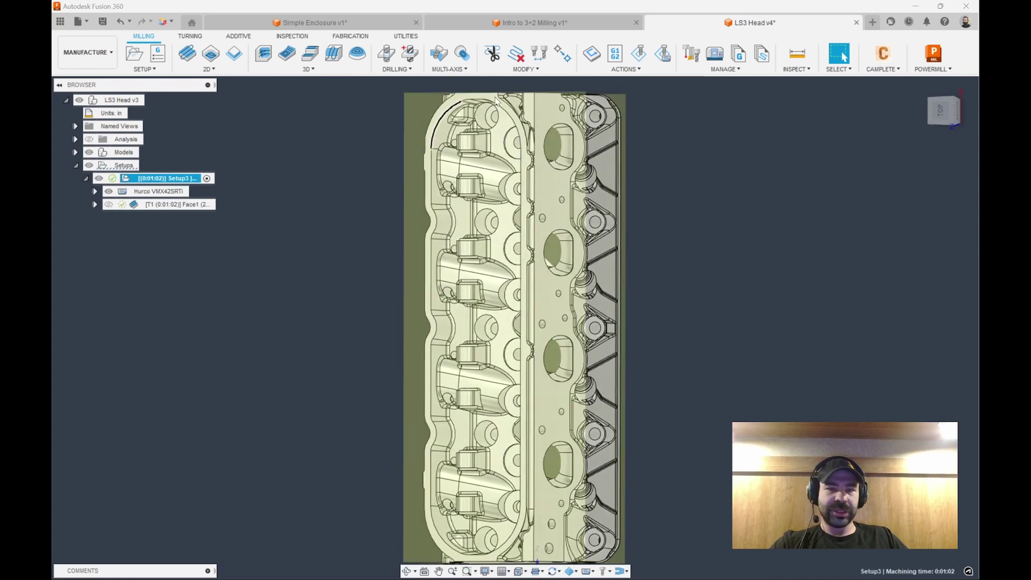
Simulate the setup with the machine, inspect the stock upright on the Hurco table, and exit the simulation
{"action": "left_click", "coordinate": [657, 60]}
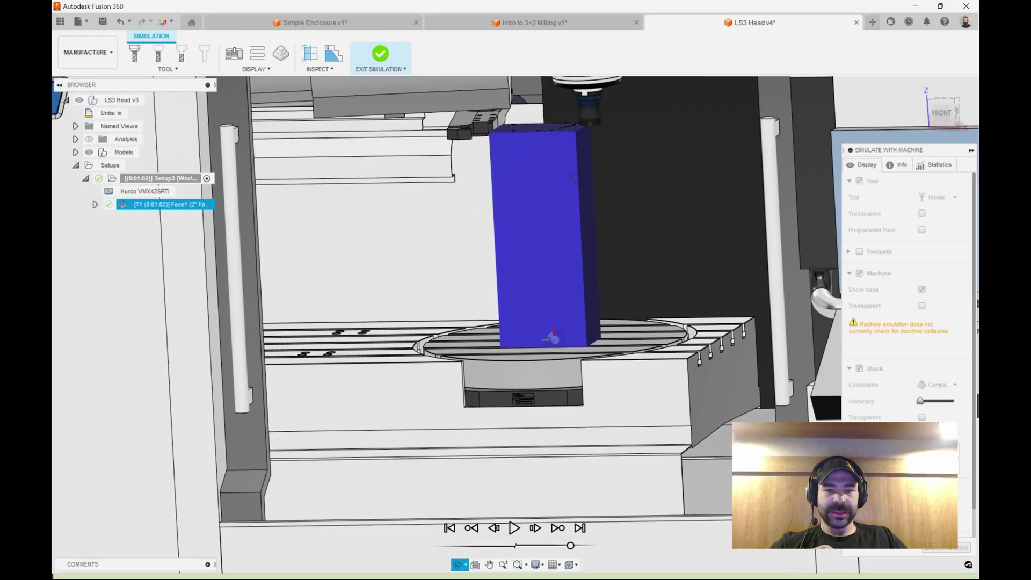
{"action": "middle_click_drag", "start_coordinate": [574, 177], "coordinate": [718, 308], "text": "shift"}
{"action": "left_click", "coordinate": [945, 547]}
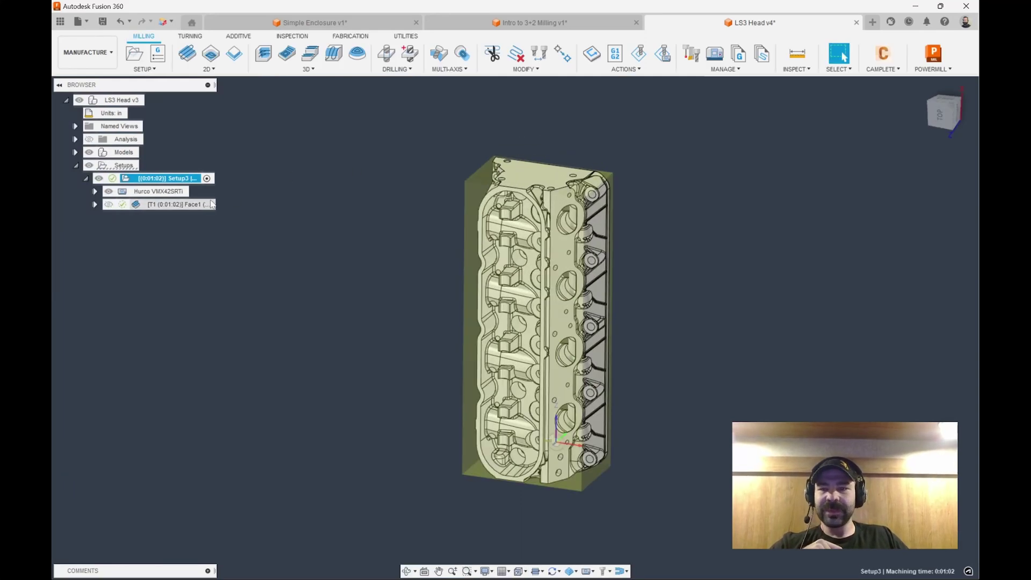
Edit the Face operation and enable tool orientation defined by Z axis/plane and X axis
{"action": "double_click", "coordinate": [161, 204]}
{"action": "left_click", "coordinate": [864, 166]}
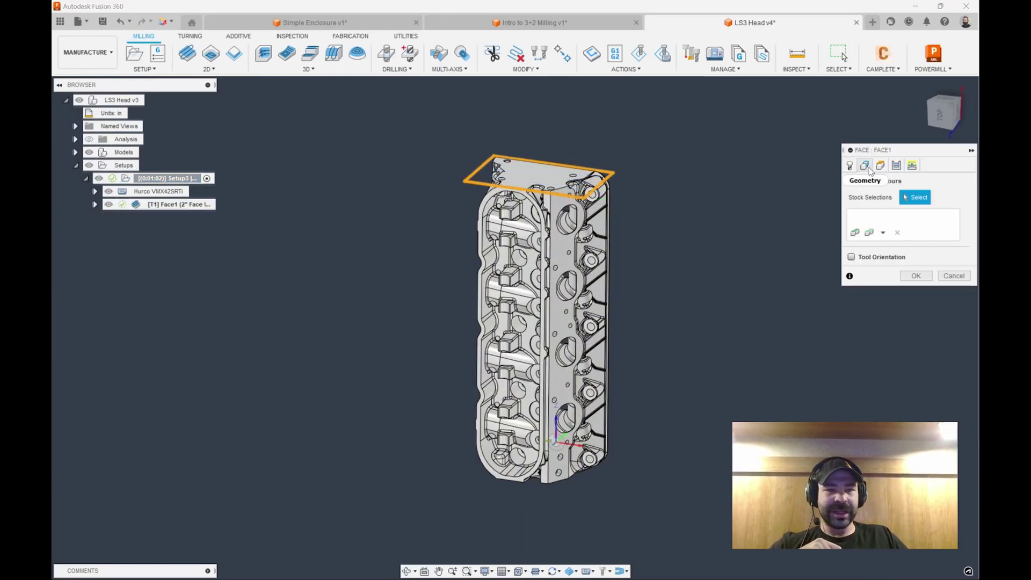
{"action": "left_click", "coordinate": [852, 257]}
{"action": "left_click", "coordinate": [934, 273]}
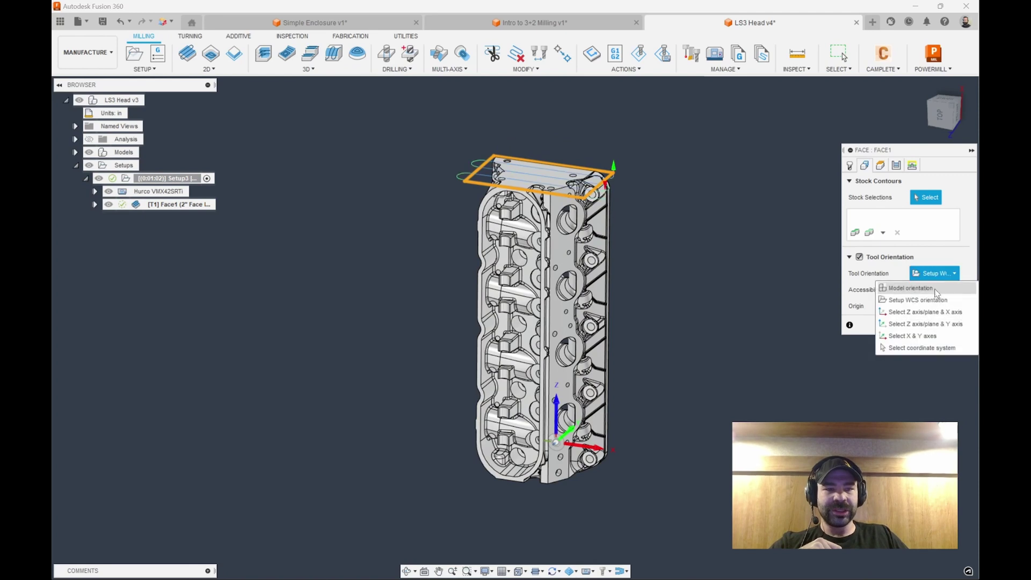
{"action": "left_click", "coordinate": [939, 316]}
Set the tool orientation's Z axis from a long side face of the head, flip it, and accept the operation
{"action": "scroll", "coordinate": [537, 221], "scroll_direction": "up", "scroll_amount": 4}
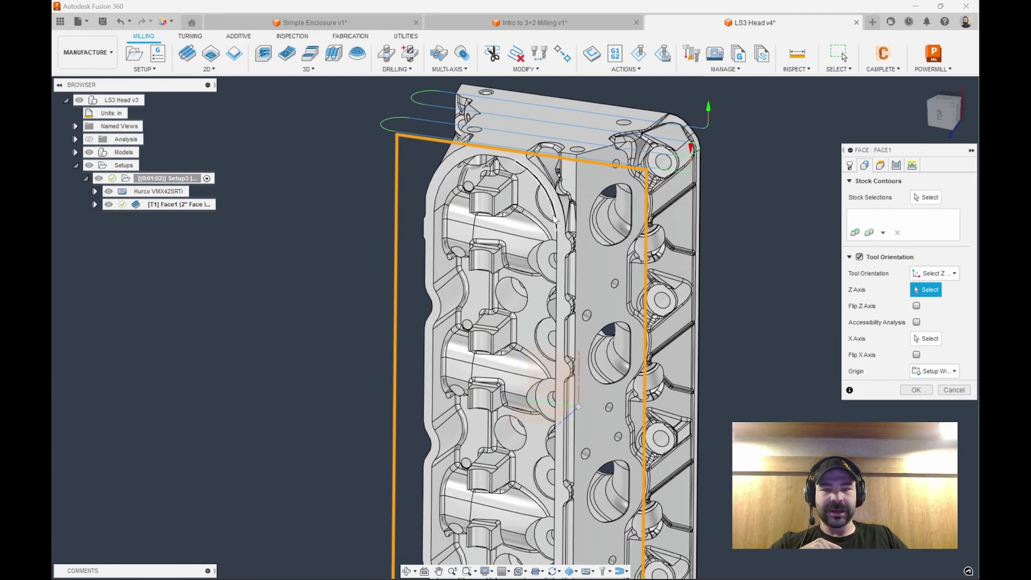
{"action": "scroll", "coordinate": [551, 209], "scroll_direction": "down", "scroll_amount": 4}
{"action": "middle_click_drag", "start_coordinate": [551, 208], "coordinate": [549, 199], "text": "shift"}
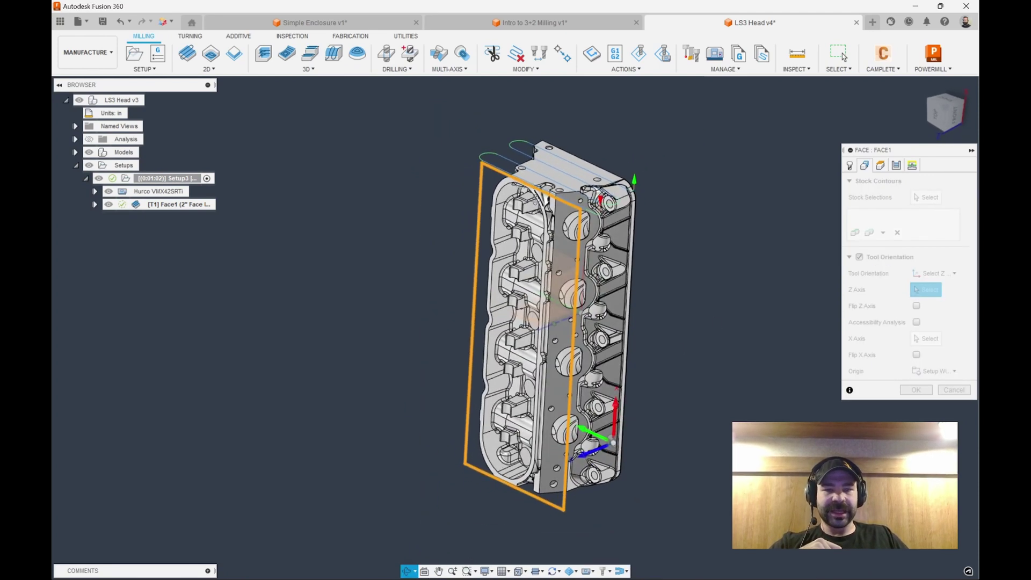
{"action": "scroll", "coordinate": [559, 209], "scroll_direction": "up", "scroll_amount": 3}
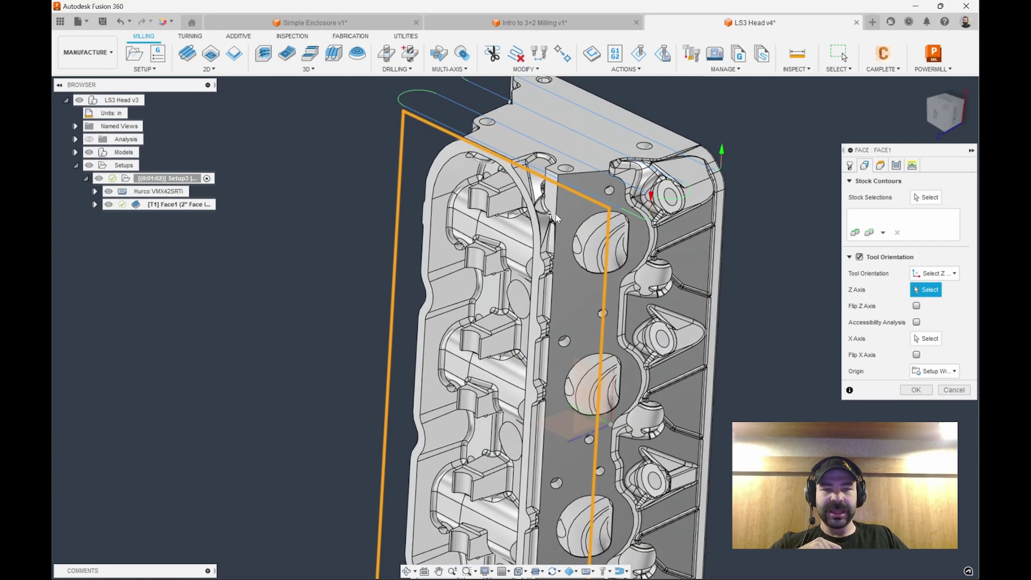
{"action": "middle_click_drag", "start_coordinate": [559, 209], "coordinate": [585, 211], "text": "shift"}
{"action": "left_click", "coordinate": [693, 231]}
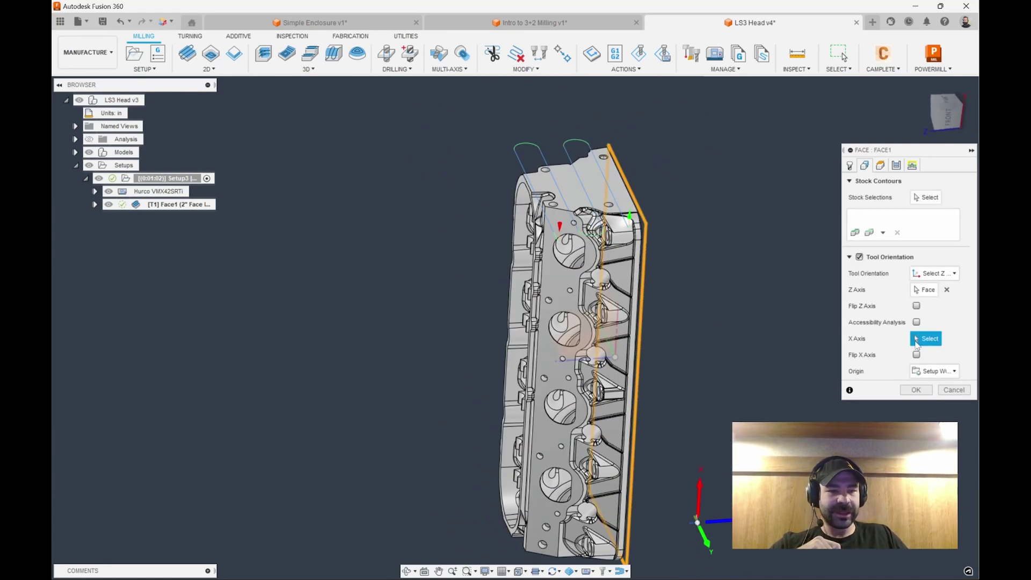
{"action": "left_click", "coordinate": [917, 306]}
{"action": "left_click", "coordinate": [916, 390]}
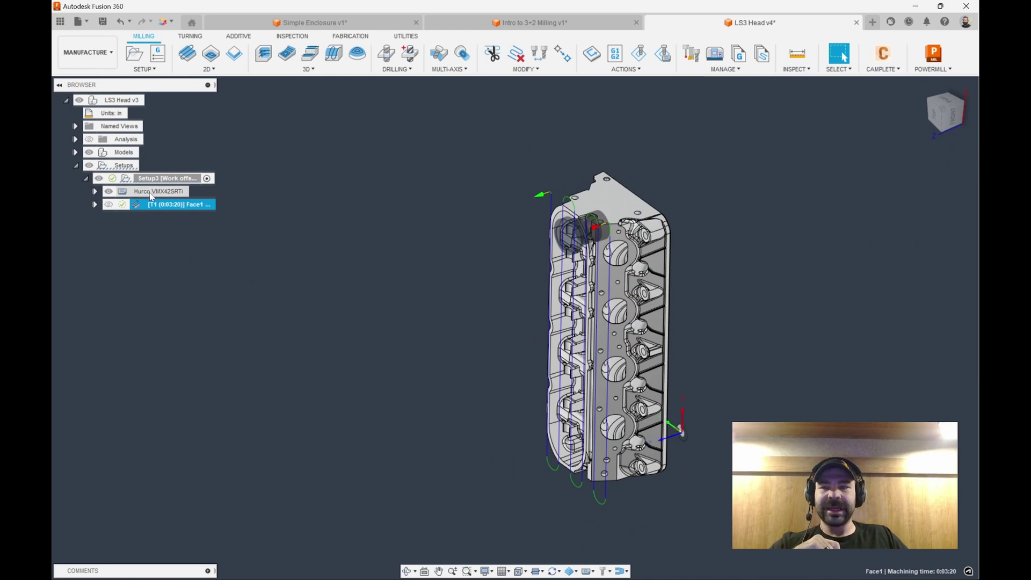
Simulate the reoriented Face operation with the machine and inspect the tilted spindle against the upright stock
{"action": "left_click", "coordinate": [140, 178]}
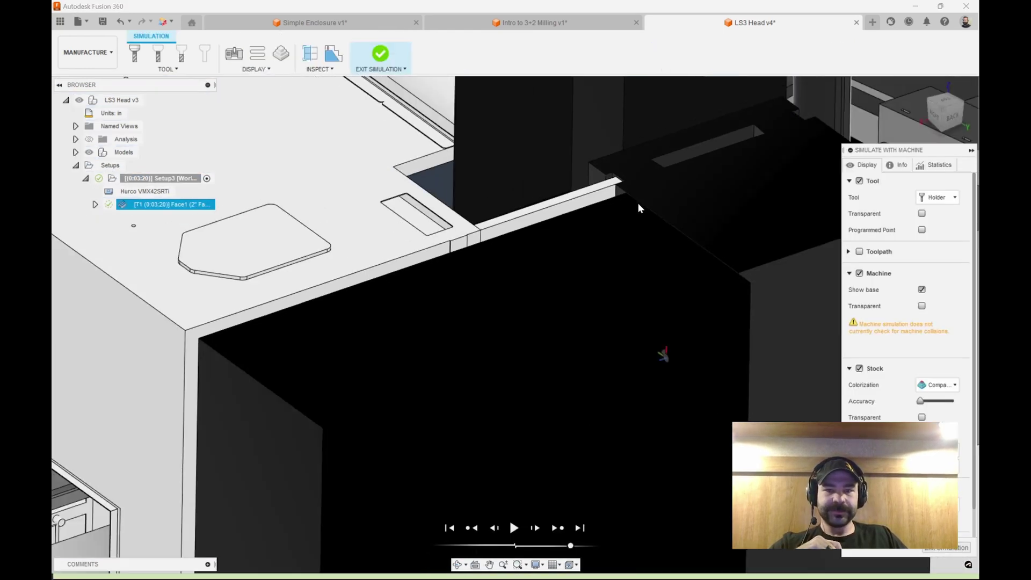
{"action": "scroll", "coordinate": [638, 205], "scroll_direction": "down", "scroll_amount": 5}
{"action": "middle_click_drag", "start_coordinate": [598, 136], "coordinate": [585, 229], "text": "shift"}
{"action": "scroll", "coordinate": [585, 228], "scroll_direction": "up", "scroll_amount": 2}
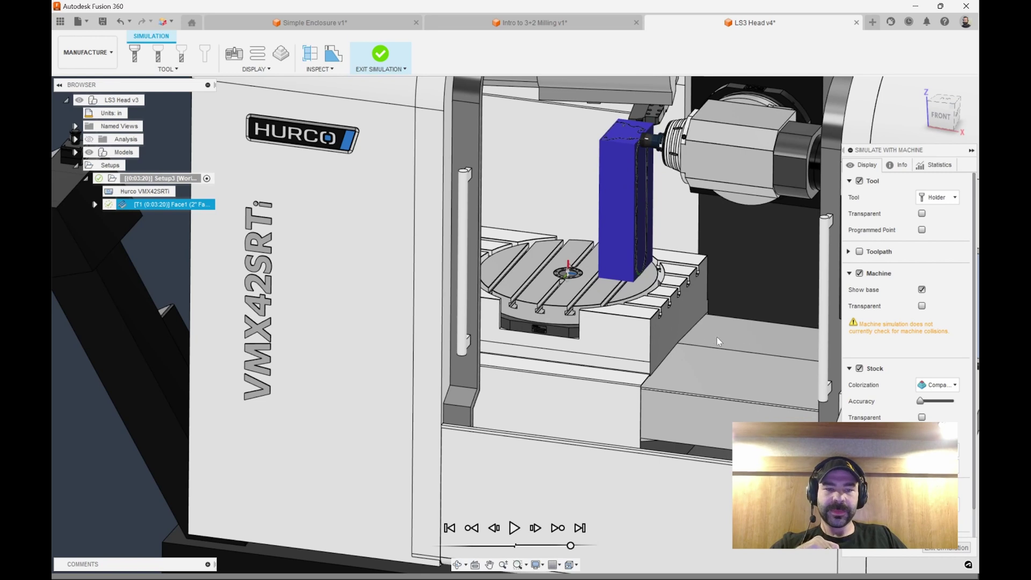
Switch to the Intro to 3+2 Milling document, enter the Design workspace, and remove the fixture's existing joint origins
{"action": "left_click", "coordinate": [529, 23]}
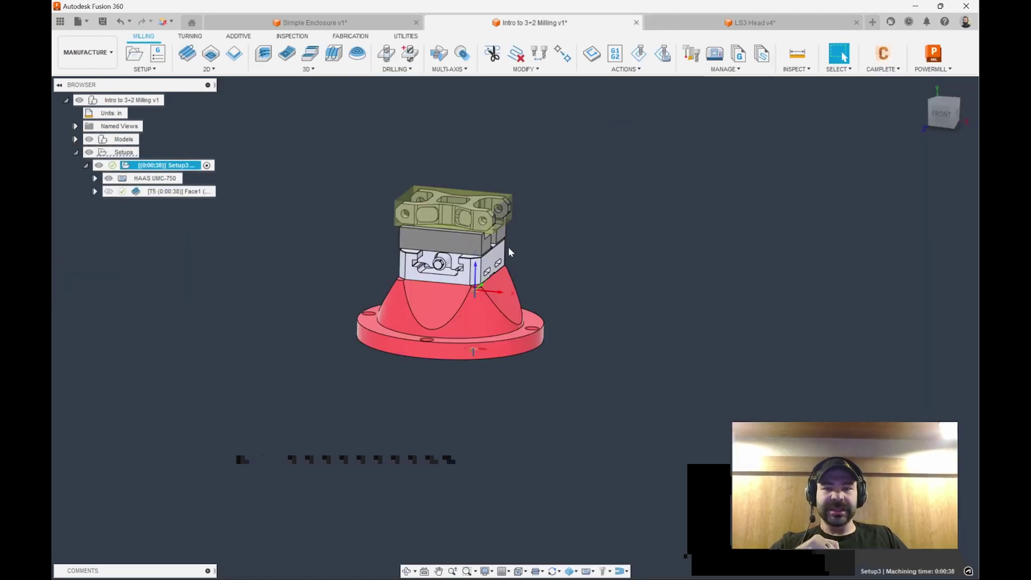
{"action": "key", "text": "Escape"}
{"action": "left_click", "coordinate": [87, 52]}
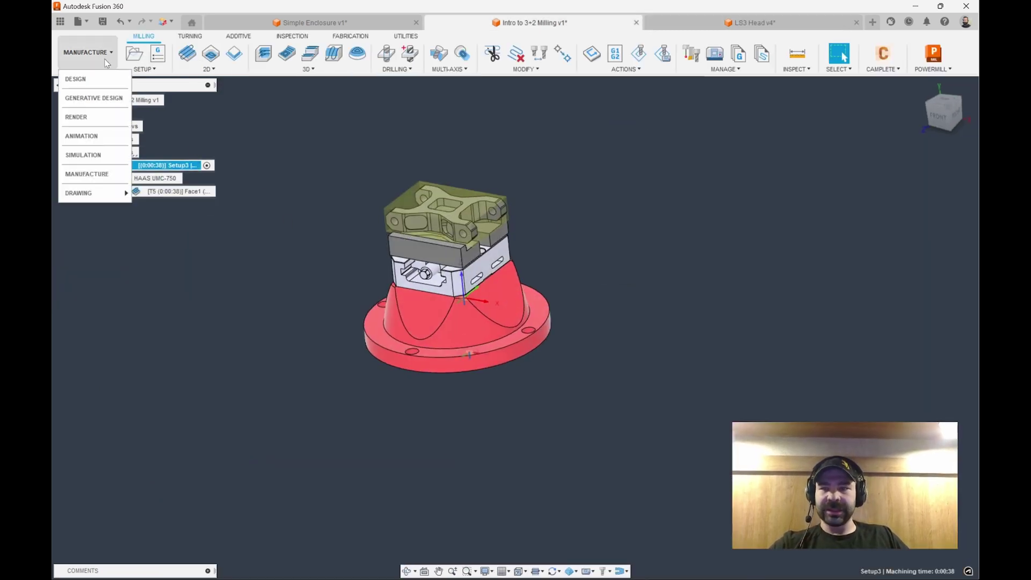
{"action": "left_click", "coordinate": [88, 78]}
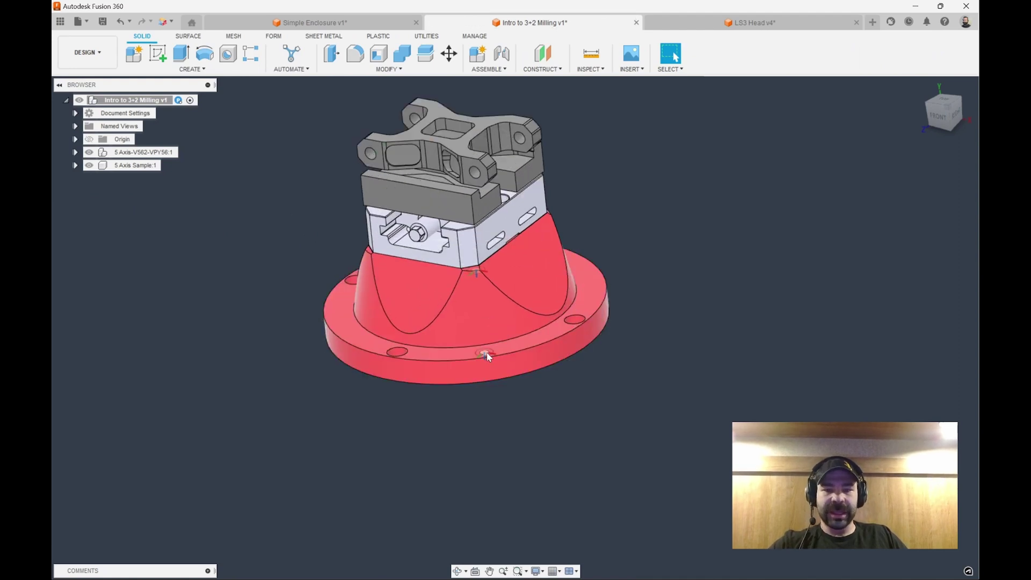
{"action": "left_click", "coordinate": [475, 272]}
Create a joint origin on the underside centre hole of the red fixture base with X and Y offsets of 0.50 in
{"action": "scroll", "coordinate": [498, 303], "scroll_direction": "down", "scroll_amount": 2}
{"action": "middle_click_drag", "start_coordinate": [504, 308], "coordinate": [467, 231], "text": "shift"}
{"action": "scroll", "coordinate": [478, 301], "scroll_direction": "up", "scroll_amount": 4}
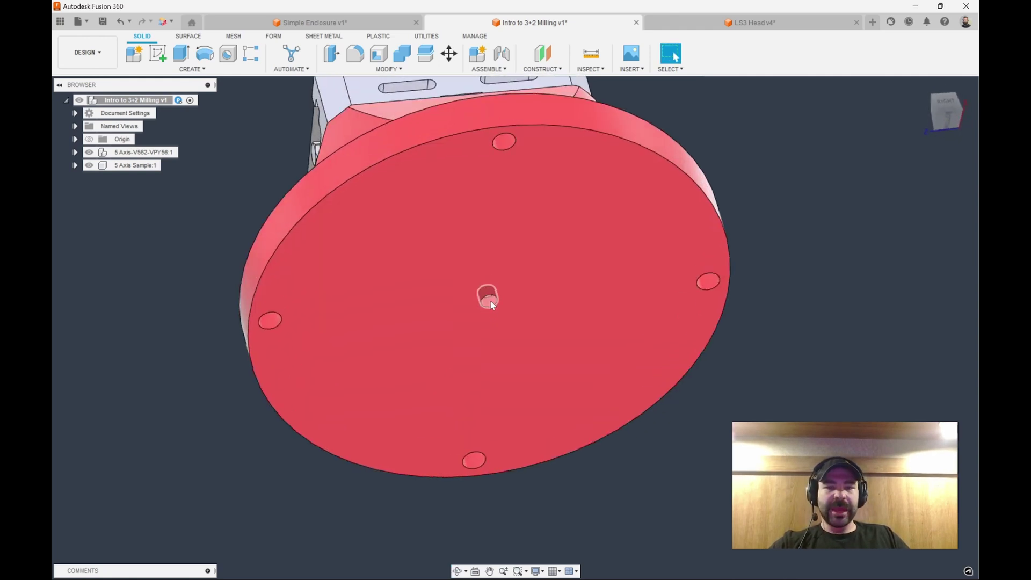
{"action": "scroll", "coordinate": [486, 303], "scroll_direction": "down", "scroll_amount": 3}
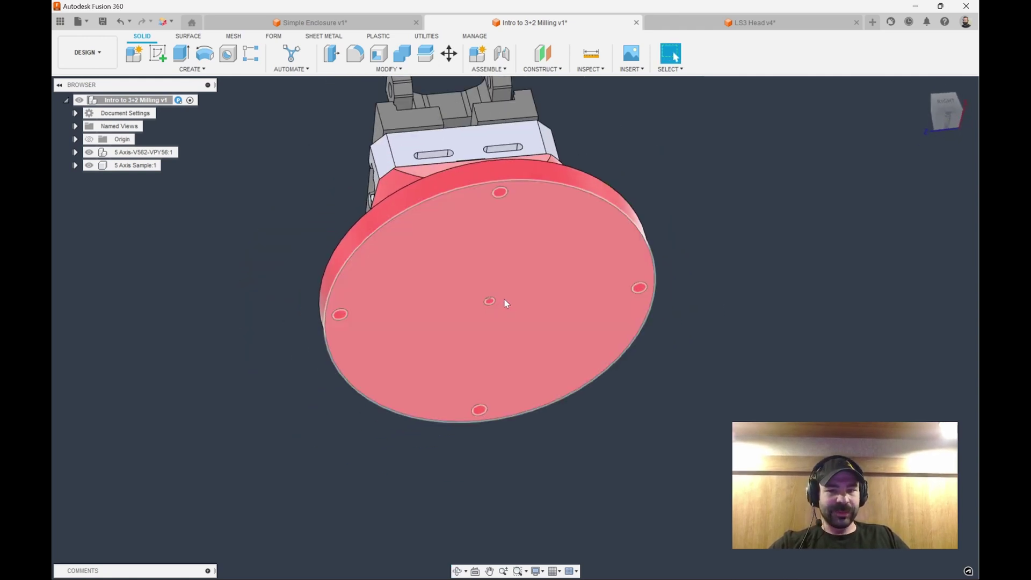
{"action": "middle_click_drag", "start_coordinate": [467, 278], "coordinate": [471, 283], "text": "shift"}
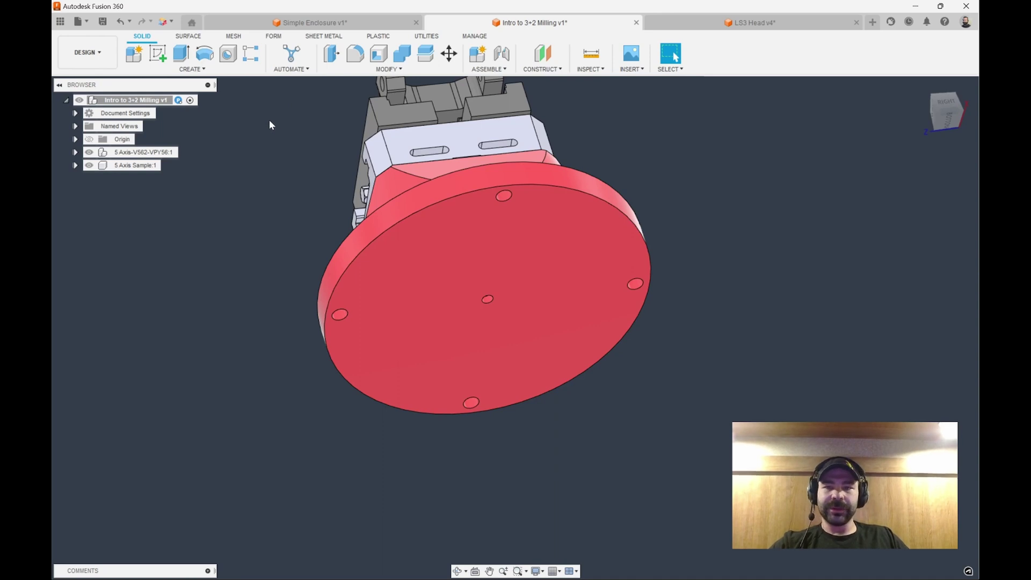
{"action": "left_click", "coordinate": [492, 66]}
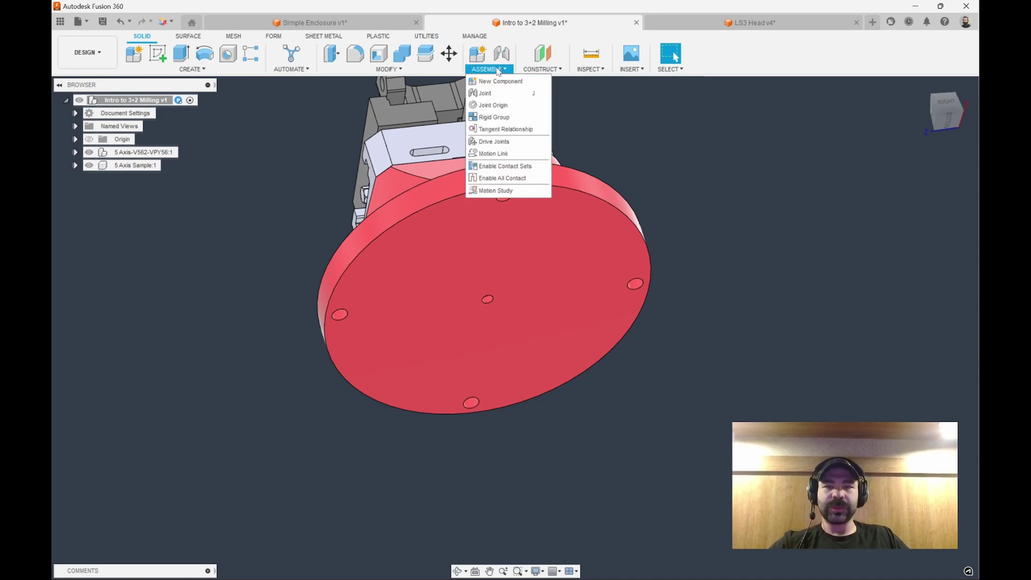
{"action": "left_click", "coordinate": [502, 110]}
{"action": "scroll", "coordinate": [483, 303], "scroll_direction": "up", "scroll_amount": 2}
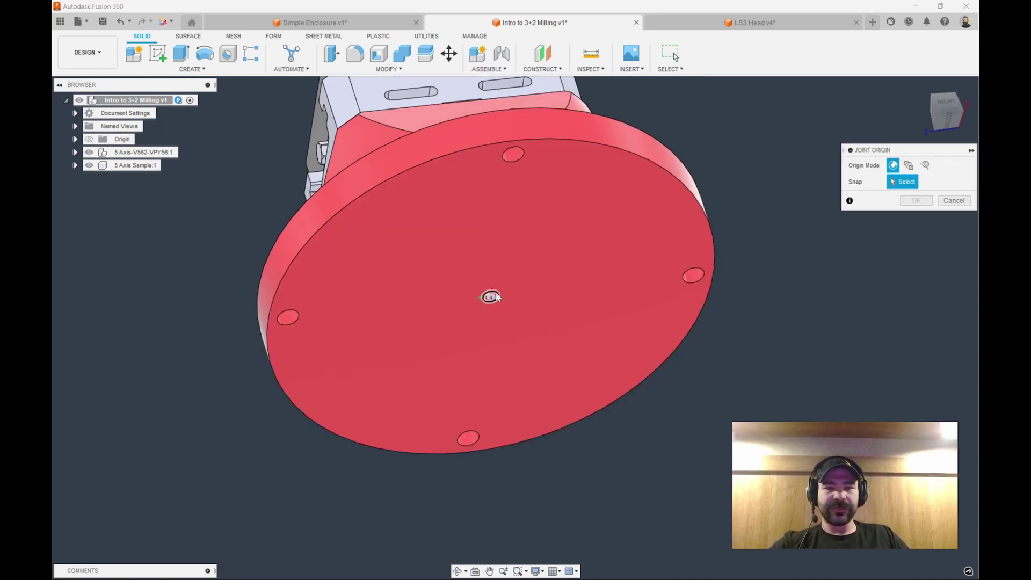
{"action": "left_click", "coordinate": [497, 295]}
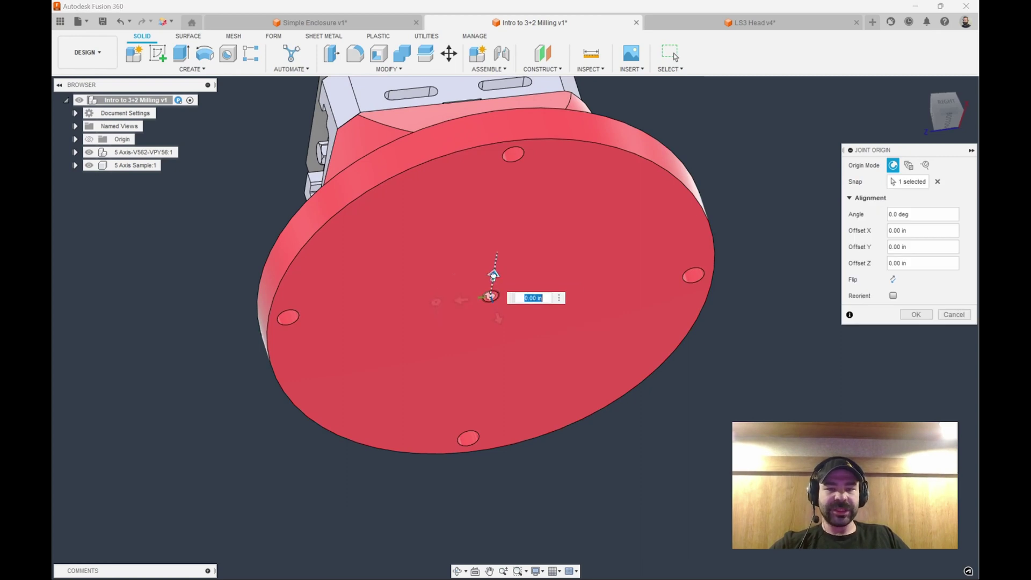
{"action": "left_click_drag", "start_coordinate": [493, 276], "coordinate": [447, 284]}
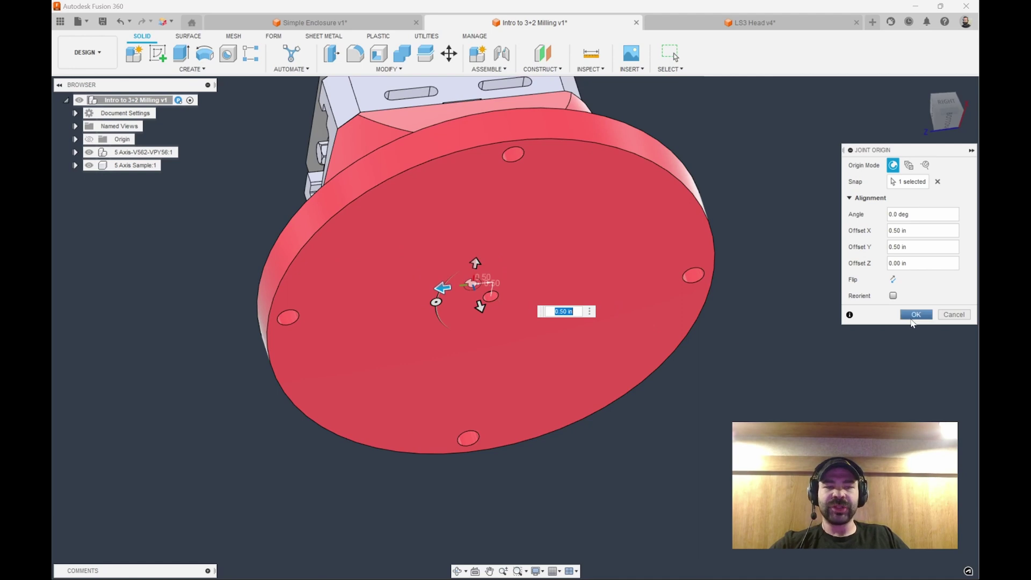
{"action": "left_click", "coordinate": [914, 315]}
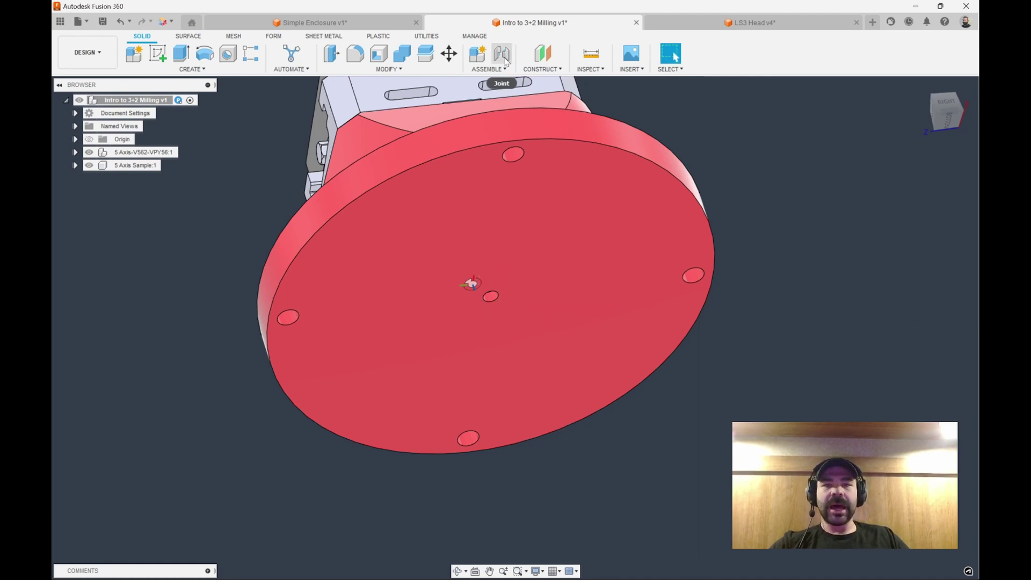
Create a second joint origin from the base's centre hole, offset 0.50 in in X and Y and -2.00 in in Z
{"action": "left_click", "coordinate": [504, 69]}
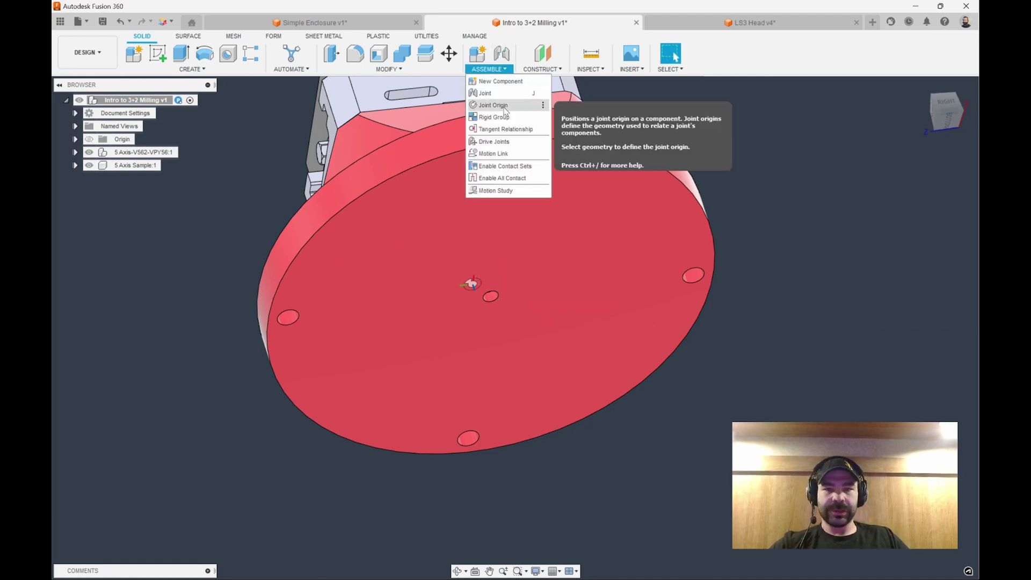
{"action": "left_click", "coordinate": [505, 104]}
{"action": "left_click", "coordinate": [504, 295]}
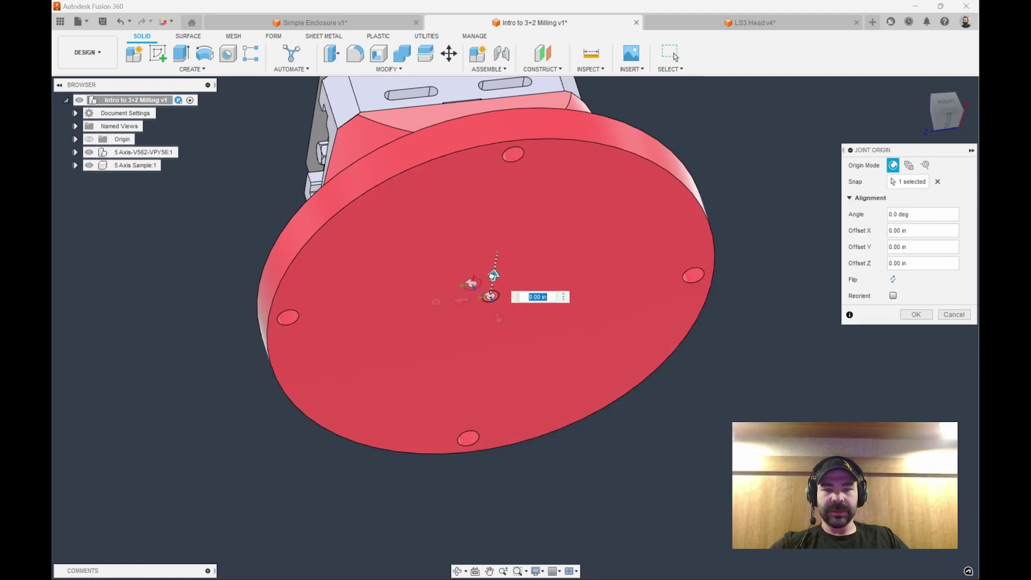
{"action": "left_click_drag", "start_coordinate": [462, 286], "coordinate": [444, 250]}
{"action": "middle_click_drag", "start_coordinate": [486, 181], "coordinate": [513, 229], "text": "shift"}
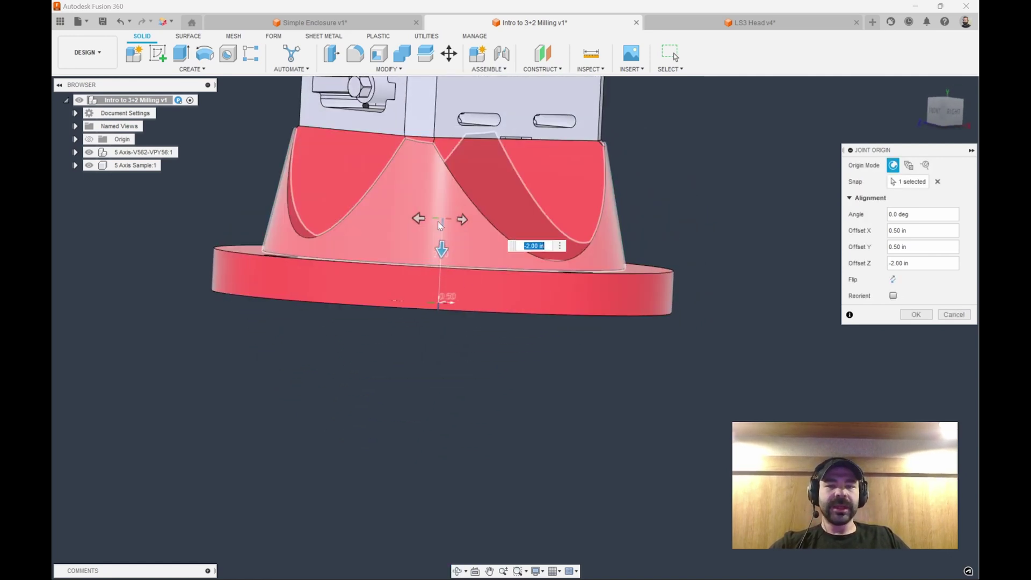
{"action": "middle_click_drag", "start_coordinate": [439, 224], "coordinate": [441, 228], "text": "shift"}
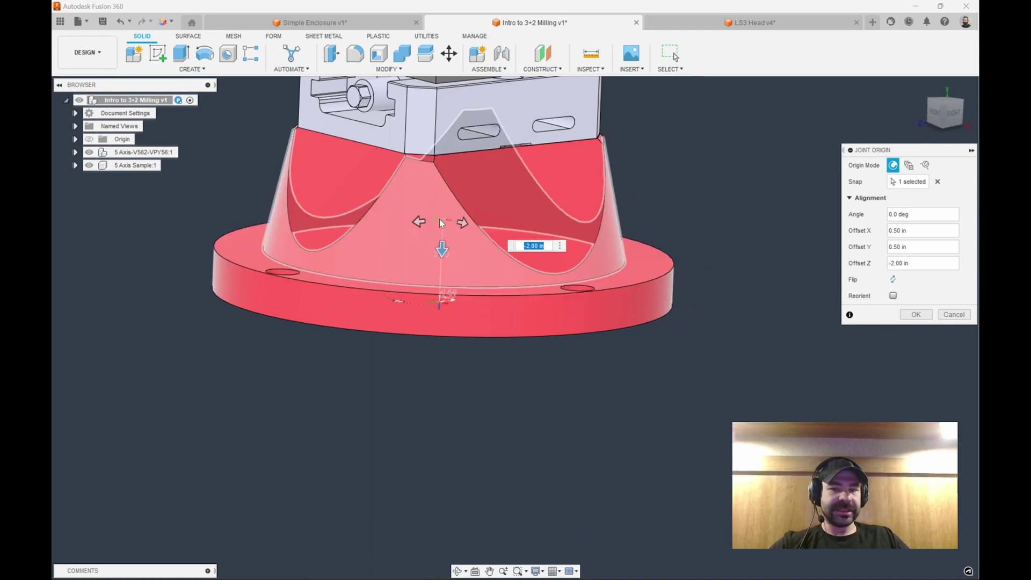
{"action": "left_click", "coordinate": [915, 315]}
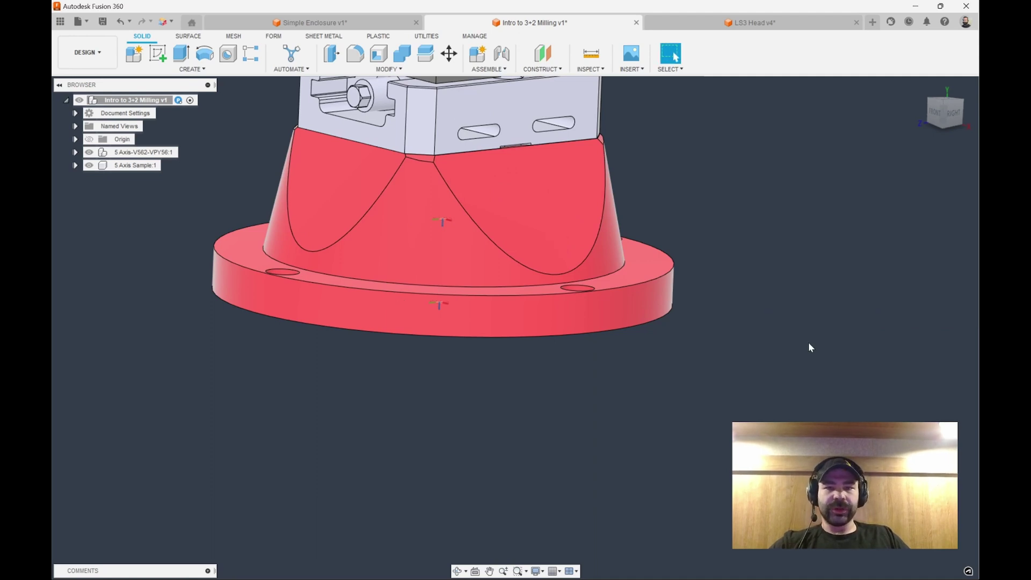
Return to the Manufacture workspace and open Setup3 for editing, clearing its missing reference selections
{"action": "scroll", "coordinate": [813, 348], "scroll_direction": "down", "scroll_amount": 3}
{"action": "left_click", "coordinate": [88, 52]}
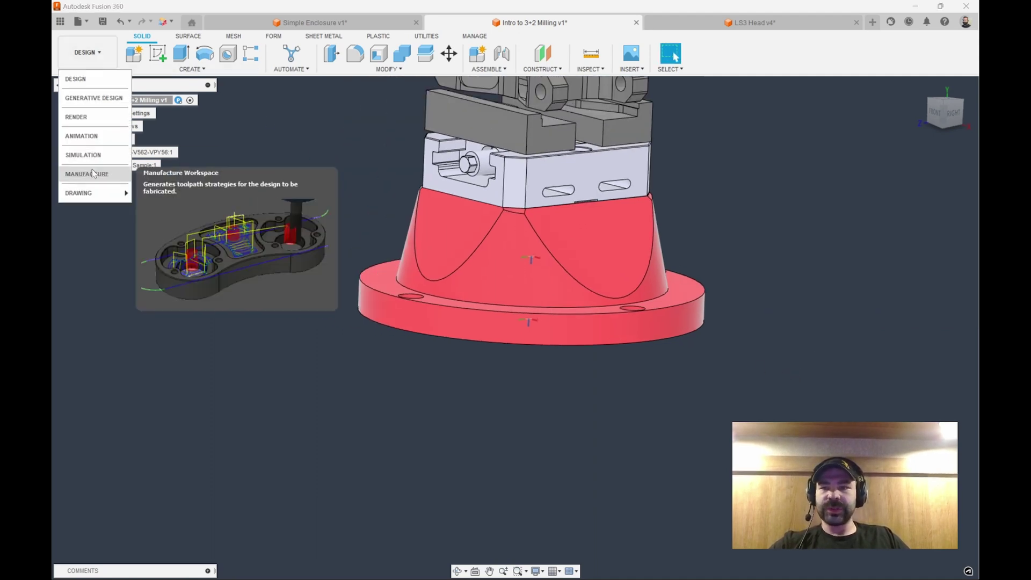
{"action": "left_click", "coordinate": [86, 174]}
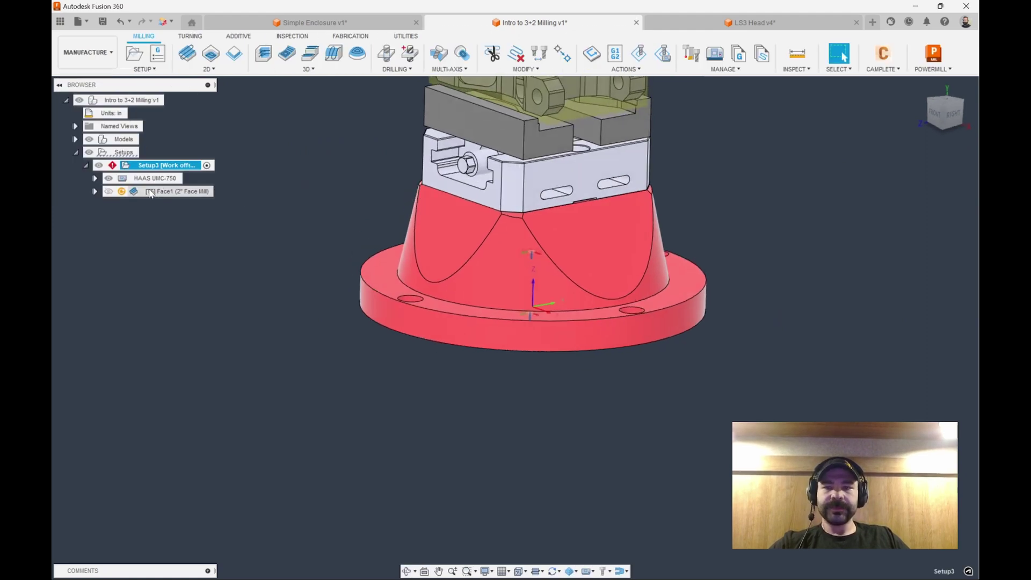
{"action": "left_click", "coordinate": [148, 166]}
{"action": "double_click", "coordinate": [132, 170]}
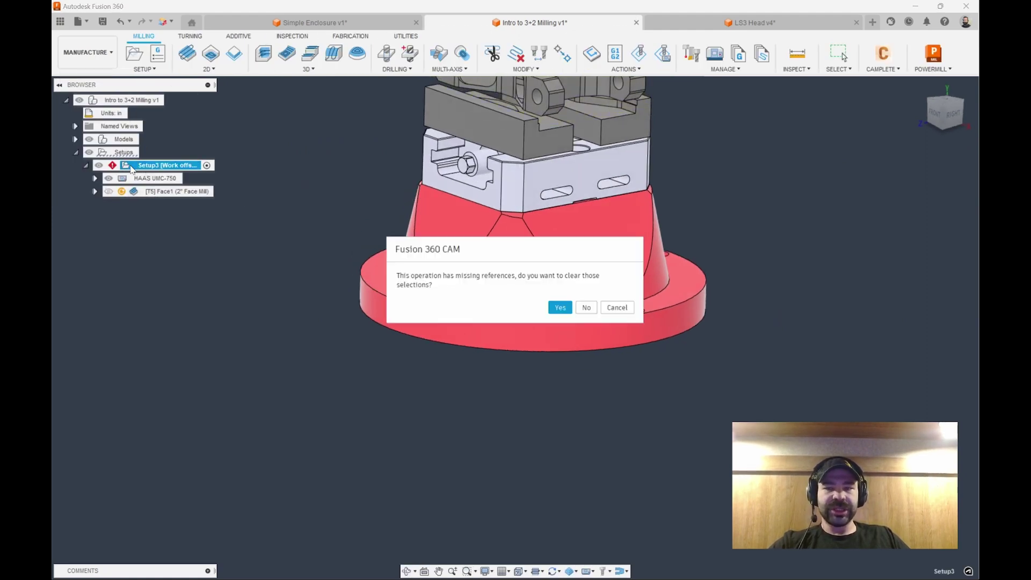
{"action": "left_click", "coordinate": [560, 307]}
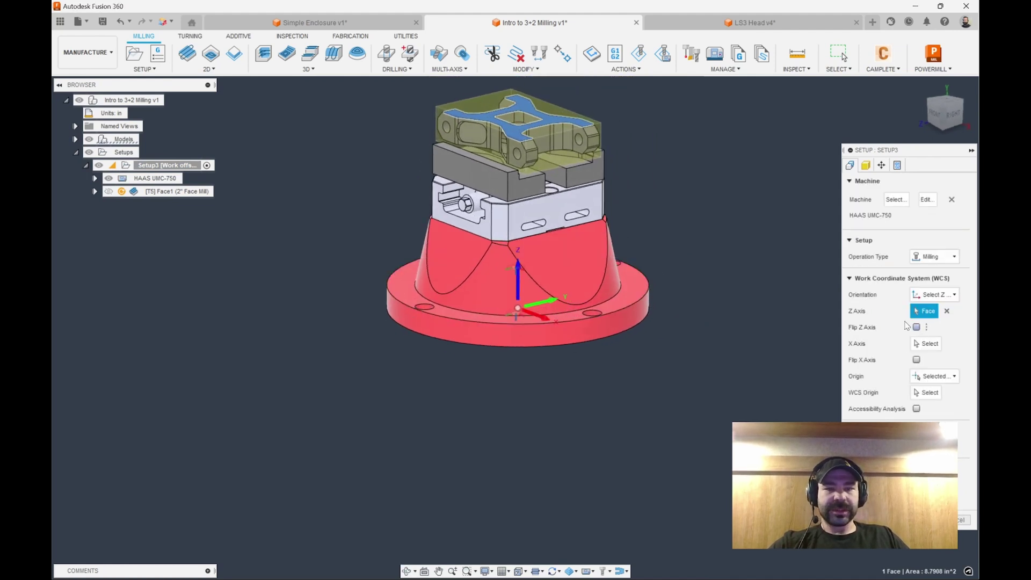
Set the WCS origin of Setup3 to the upper joint origin inside the fixture's red riser
{"action": "scroll", "coordinate": [731, 378], "scroll_direction": "down", "scroll_amount": 2}
{"action": "scroll", "coordinate": [659, 249], "scroll_direction": "up", "scroll_amount": 1}
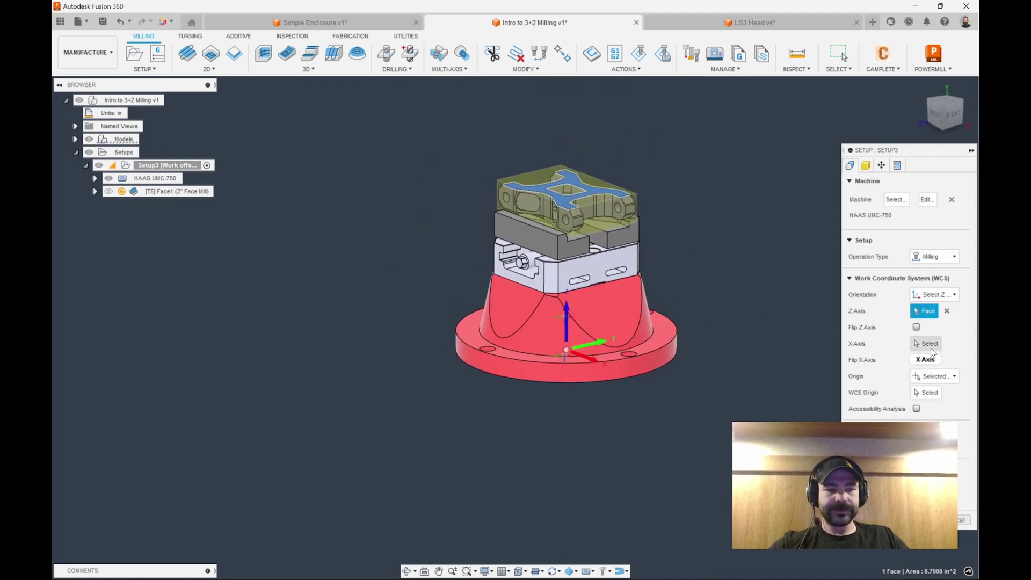
{"action": "left_click", "coordinate": [926, 393]}
{"action": "scroll", "coordinate": [548, 311], "scroll_direction": "up", "scroll_amount": 5}
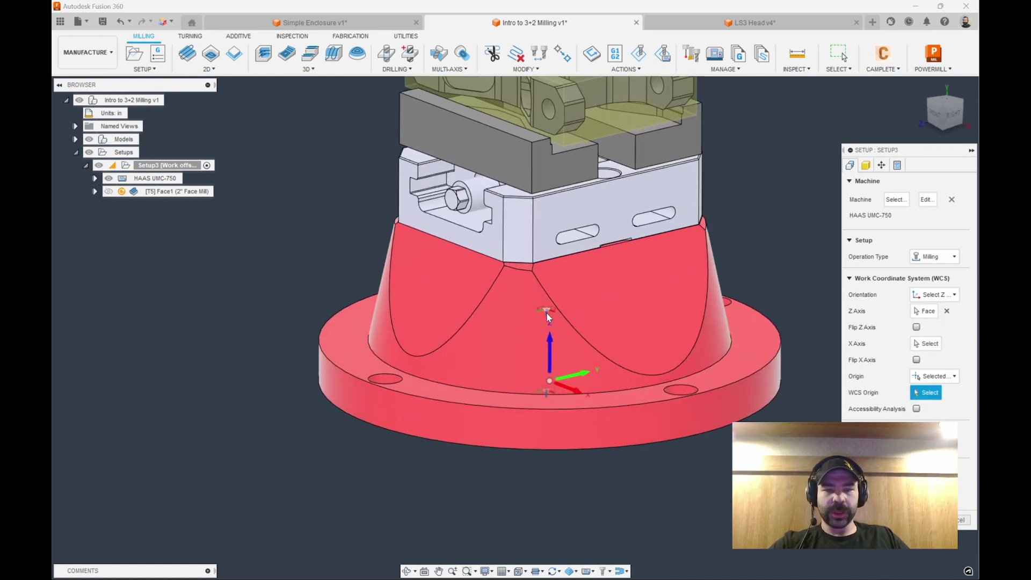
{"action": "left_click", "coordinate": [546, 311]}
{"action": "scroll", "coordinate": [546, 312], "scroll_direction": "down", "scroll_amount": 2}
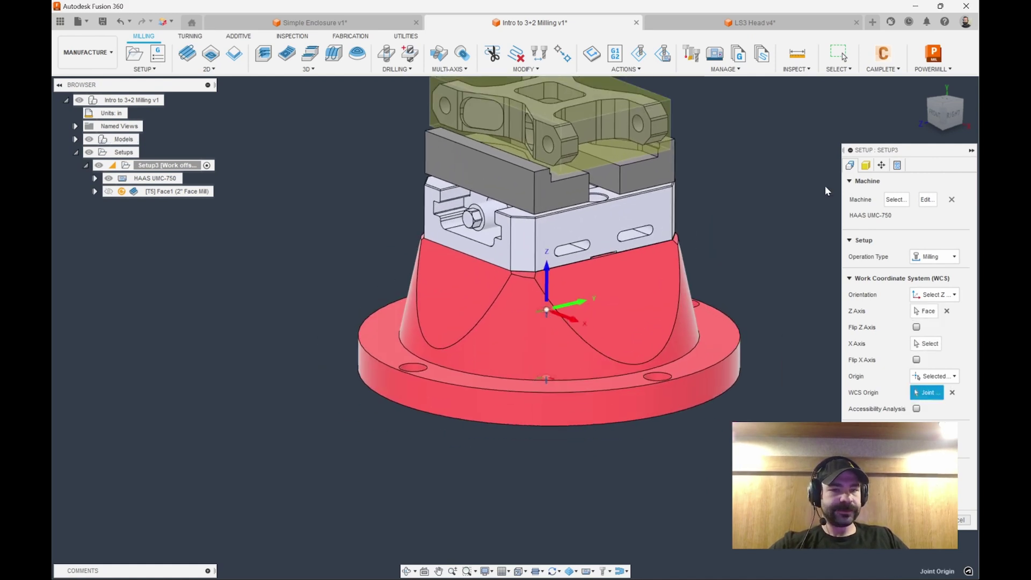
Set the part attach point to the lower joint origin at the fixture's base and accept the setup
{"action": "left_click", "coordinate": [879, 167]}
{"action": "scroll", "coordinate": [631, 277], "scroll_direction": "down", "scroll_amount": 4}
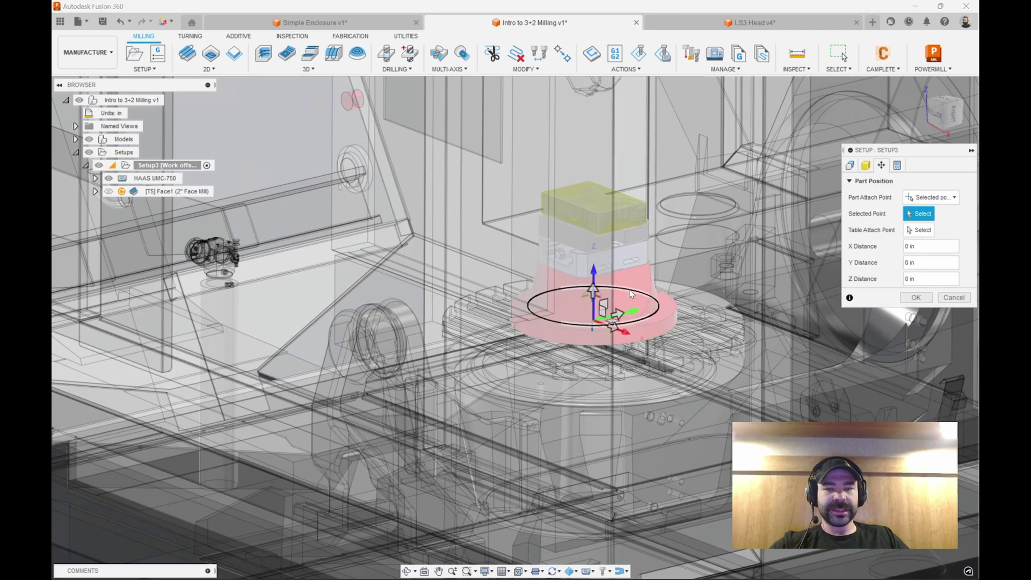
{"action": "middle_click_drag", "start_coordinate": [631, 278], "coordinate": [773, 284], "text": "shift"}
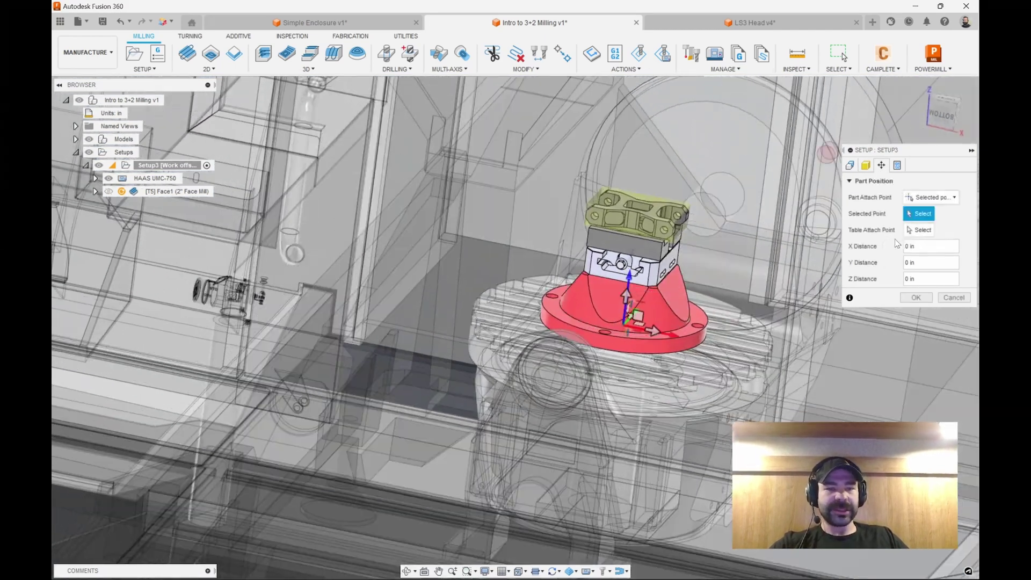
{"action": "scroll", "coordinate": [674, 329], "scroll_direction": "up", "scroll_amount": 4}
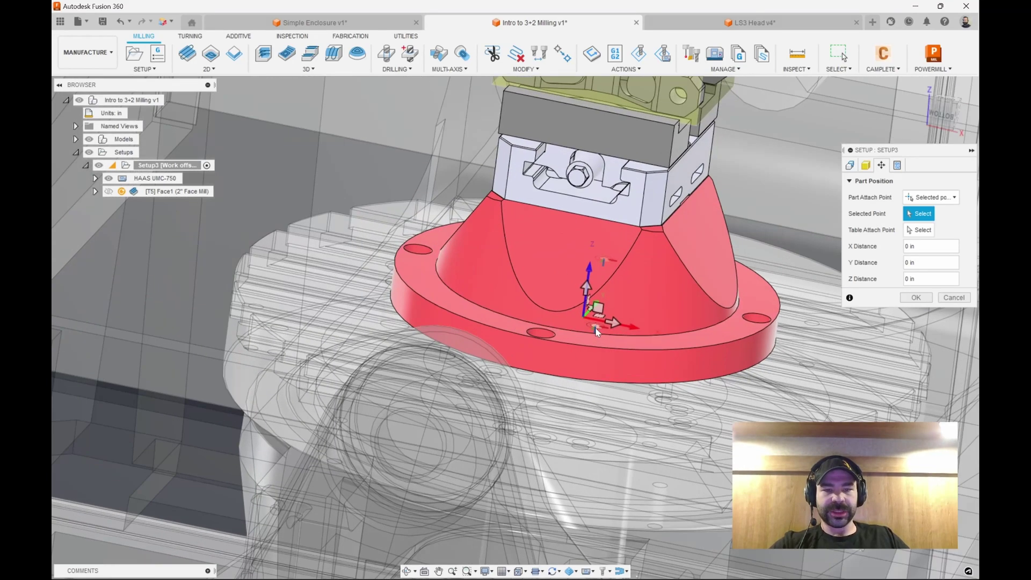
{"action": "left_click", "coordinate": [596, 331]}
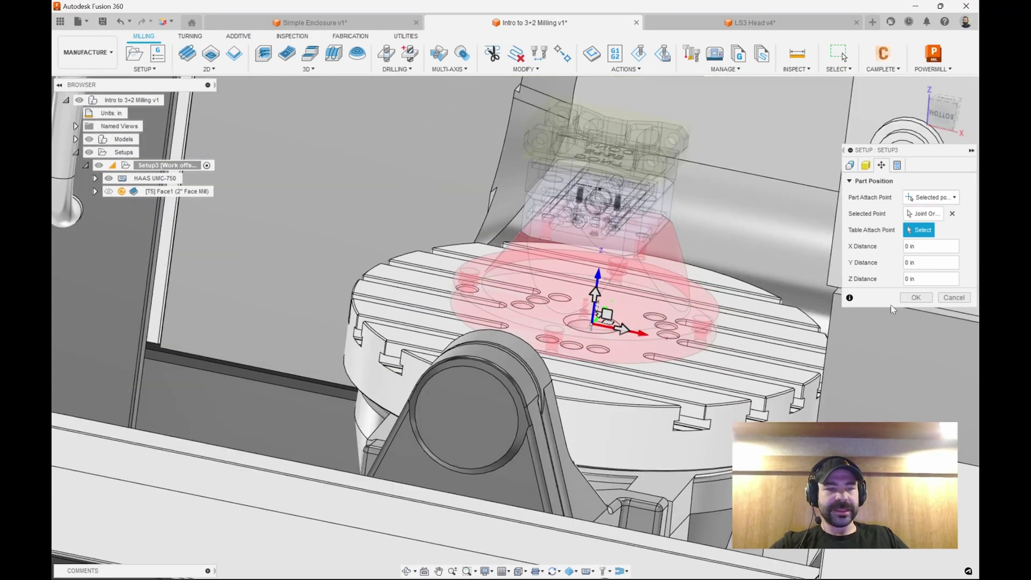
{"action": "left_click", "coordinate": [916, 298]}
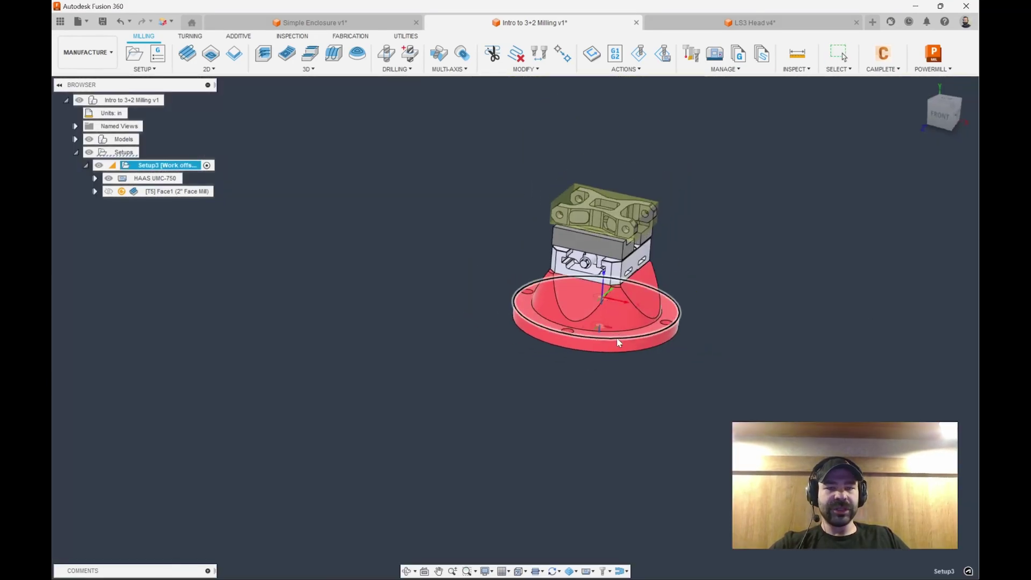
Simulate Setup3 with a transparent machine and examine from above how the joint origins line up with the rotary table's centre
{"action": "left_click", "coordinate": [666, 57]}
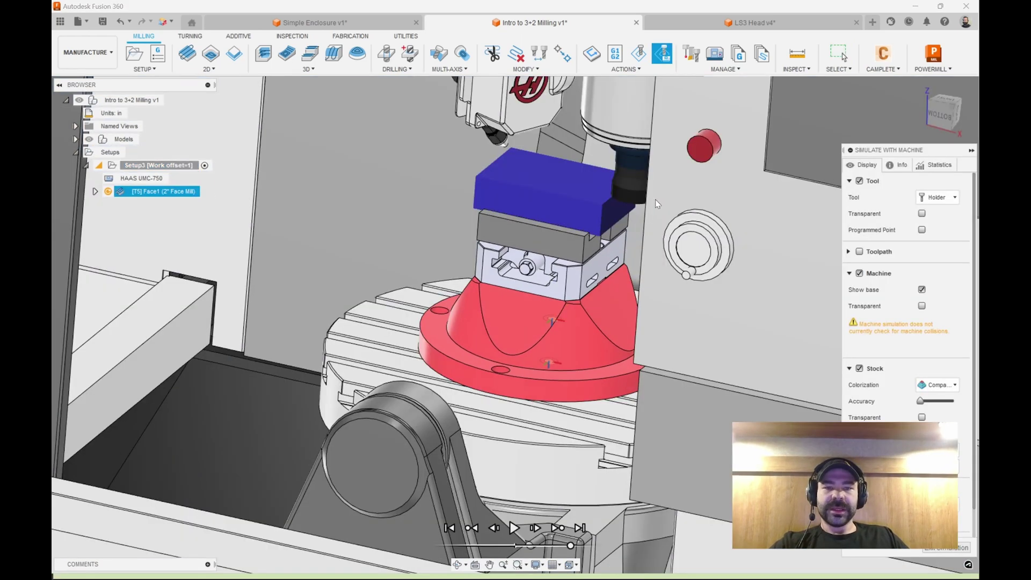
{"action": "middle_click_drag", "start_coordinate": [634, 196], "coordinate": [633, 239], "text": "shift"}
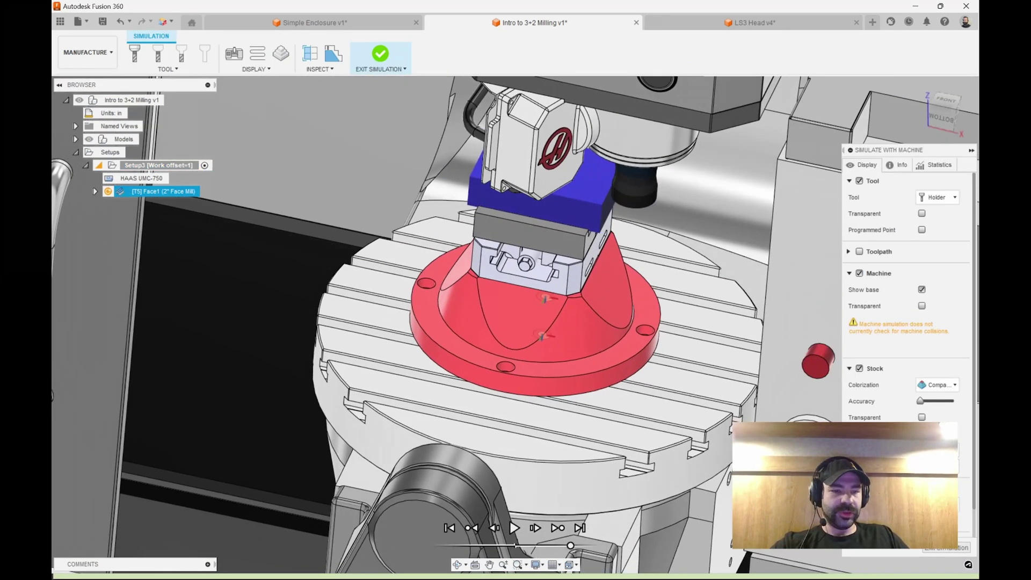
{"action": "left_click", "coordinate": [922, 306]}
{"action": "middle_click_drag", "start_coordinate": [597, 259], "coordinate": [597, 306], "text": "shift"}
{"action": "left_click", "coordinate": [944, 108]}
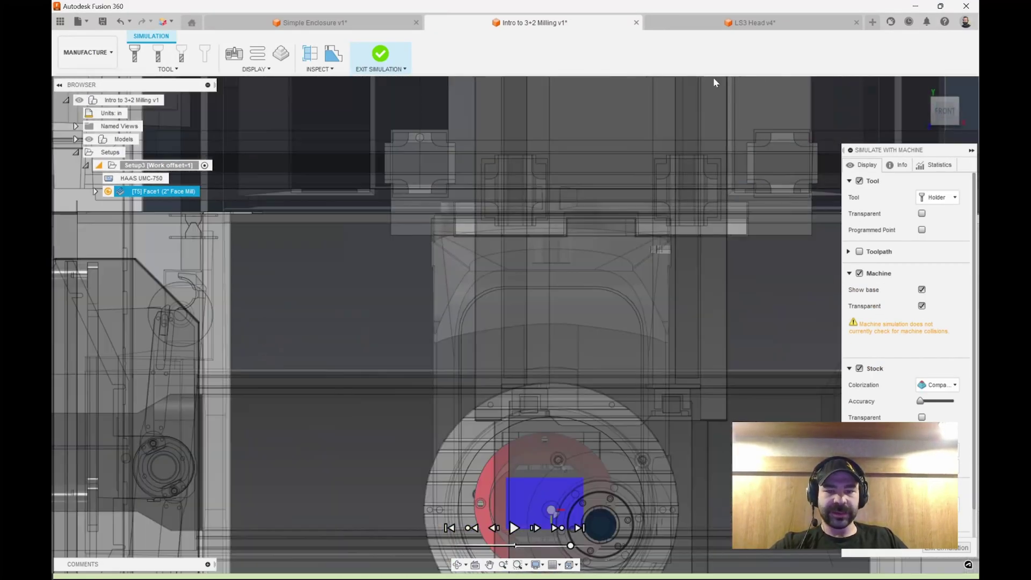
{"action": "scroll", "coordinate": [557, 397], "scroll_direction": "up", "scroll_amount": 6}
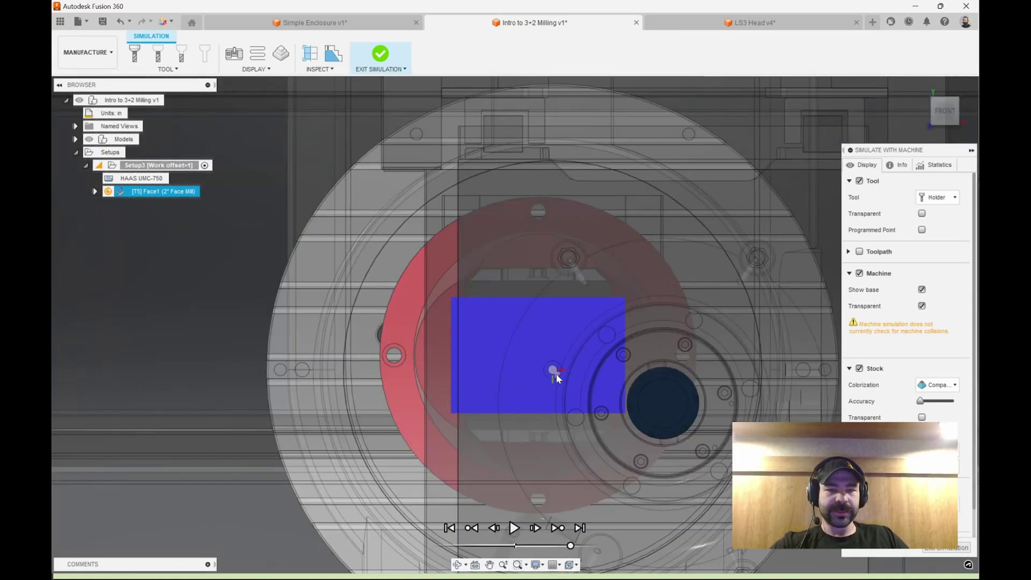
Play the machine simulation and examine side-on how the upper joint origin lines up with the trunnion's rotation axis
{"action": "scroll", "coordinate": [527, 363], "scroll_direction": "down", "scroll_amount": 3}
{"action": "middle_click_drag", "start_coordinate": [526, 363], "coordinate": [494, 271], "text": "shift"}
{"action": "scroll", "coordinate": [544, 301], "scroll_direction": "down", "scroll_amount": 3}
{"action": "scroll", "coordinate": [542, 368], "scroll_direction": "up", "scroll_amount": 2}
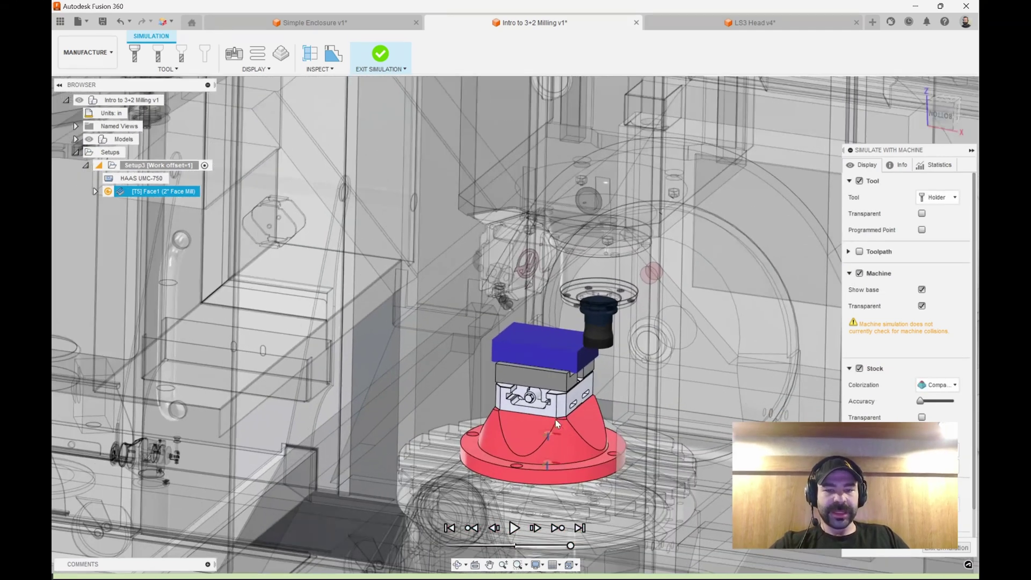
{"action": "key", "text": "space"}
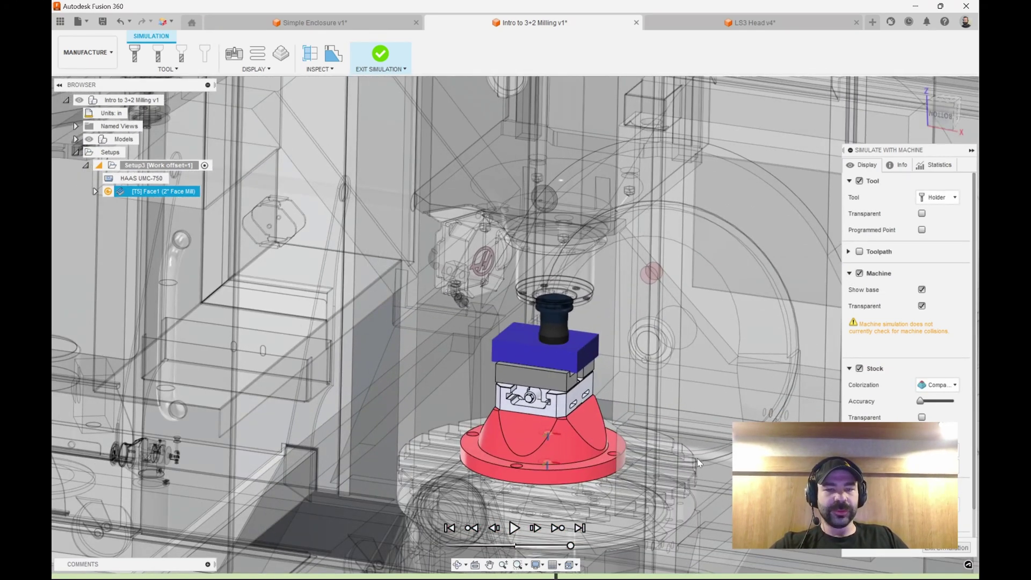
{"action": "left_click", "coordinate": [939, 120]}
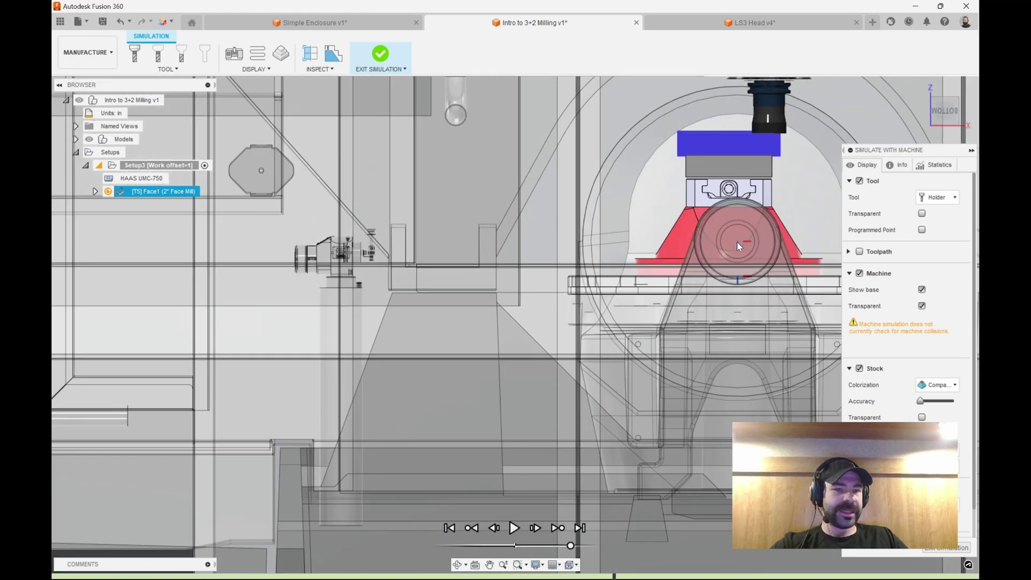
Examine the fixture and its joint origins on the transparent rotary table at an angle, and exit the simulation
{"action": "middle_click_drag", "start_coordinate": [738, 241], "coordinate": [660, 328], "text": "shift"}
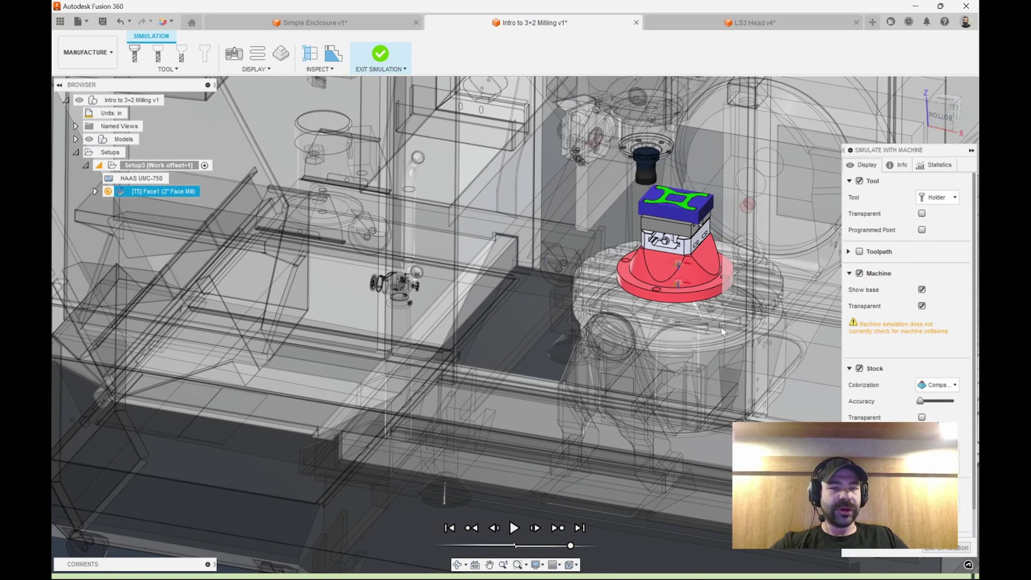
{"action": "middle_click_drag", "start_coordinate": [599, 375], "coordinate": [708, 299], "text": "shift"}
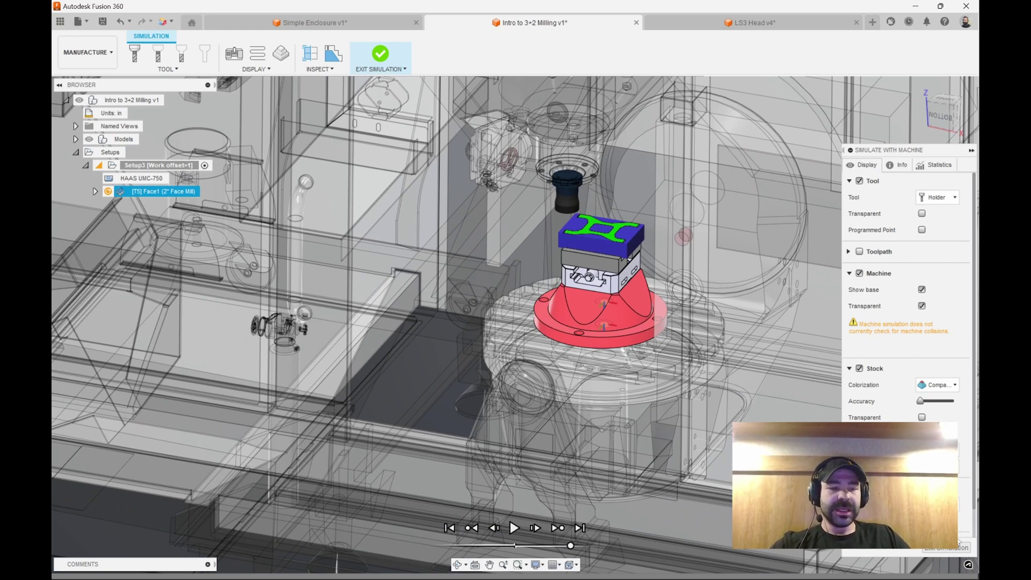
{"action": "left_click", "coordinate": [959, 546]}
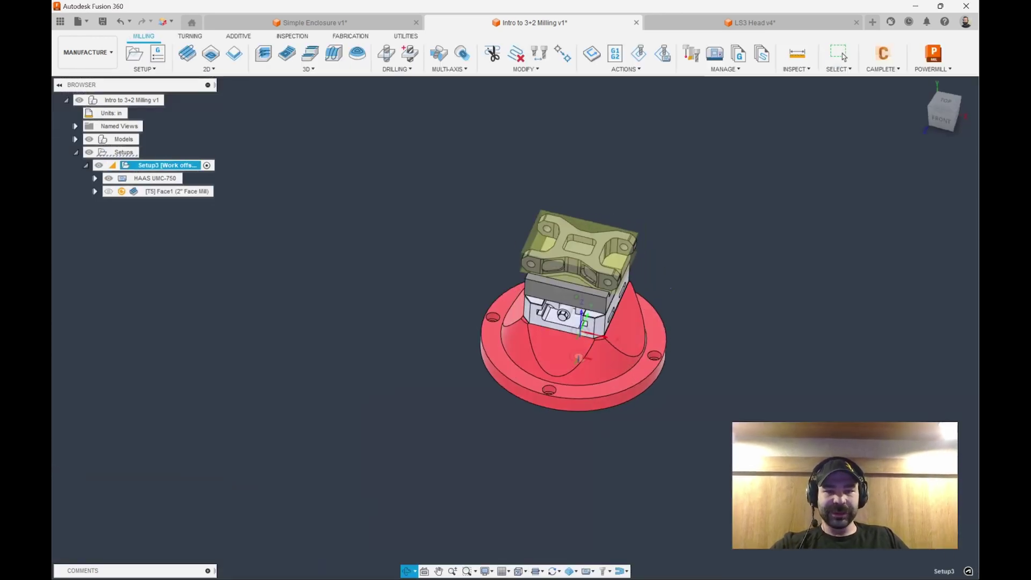
In the Design workspace, set the lower joint origin at the fixture's base to offsets of 1.80 in X and 3.60 in Y
{"action": "left_click", "coordinate": [92, 62]}
{"action": "left_click", "coordinate": [81, 79]}
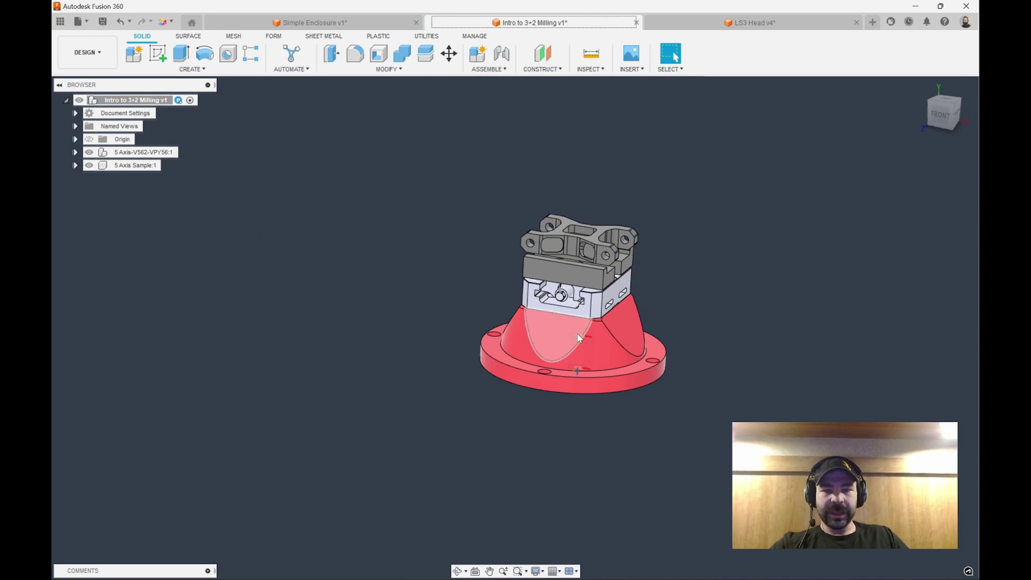
{"action": "right_click", "coordinate": [579, 370]}
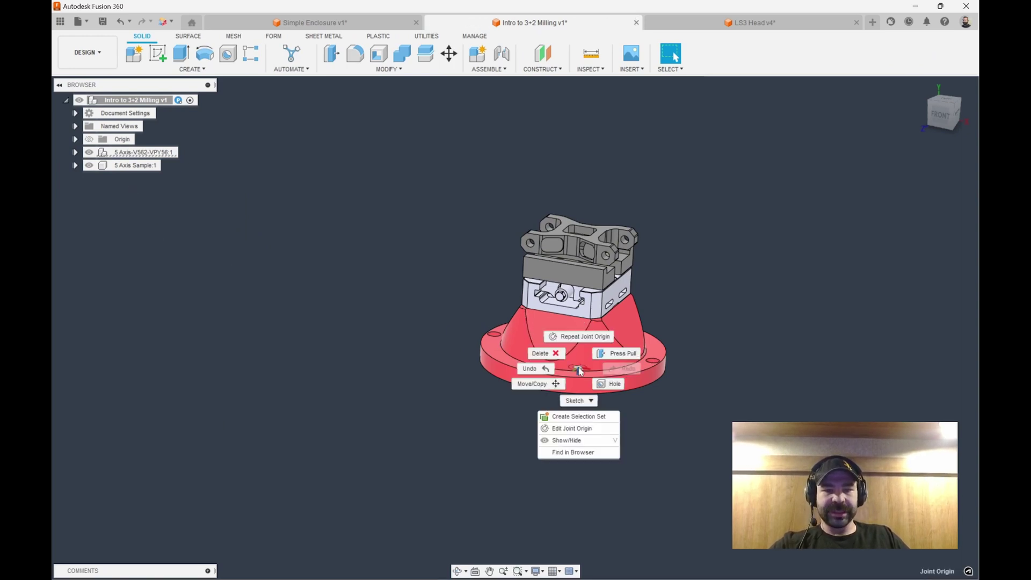
{"action": "left_click", "coordinate": [573, 428]}
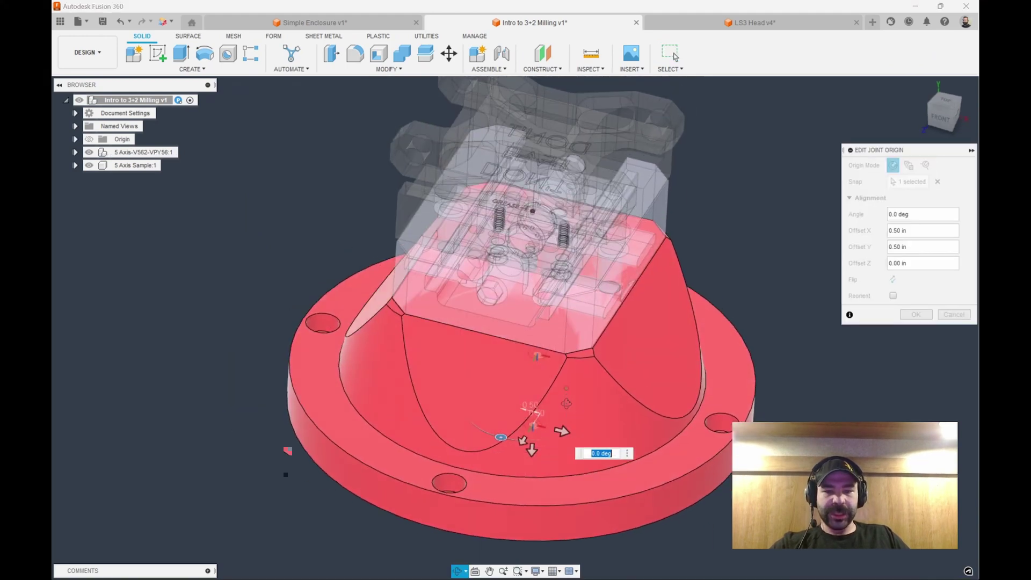
{"action": "middle_click_drag", "start_coordinate": [567, 404], "coordinate": [567, 410], "text": "shift"}
{"action": "left_click_drag", "start_coordinate": [566, 432], "coordinate": [539, 536]}
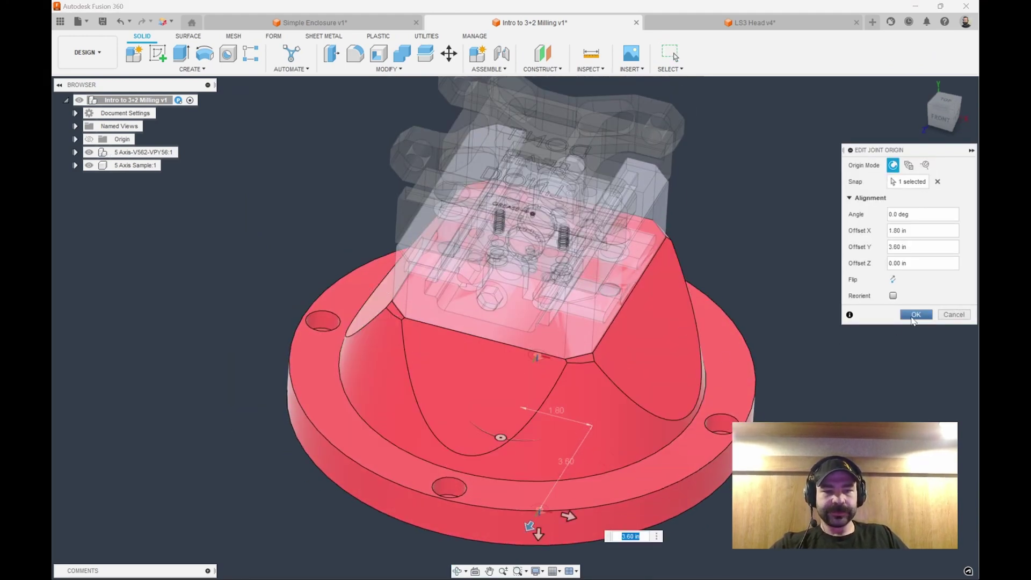
{"action": "left_click", "coordinate": [914, 314]}
{"action": "key", "text": "Return"}
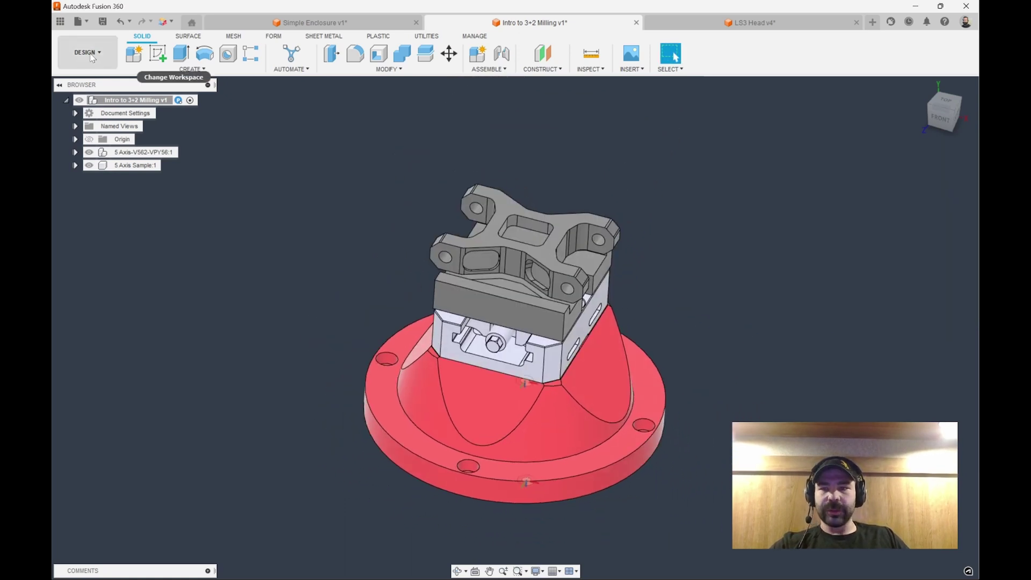
Back in the Manufacture workspace, play Setup3's machine simulation, examine how the shifted attach point places the fixture on the rotary table, and exit
{"action": "left_click", "coordinate": [88, 52]}
{"action": "left_click", "coordinate": [90, 173]}
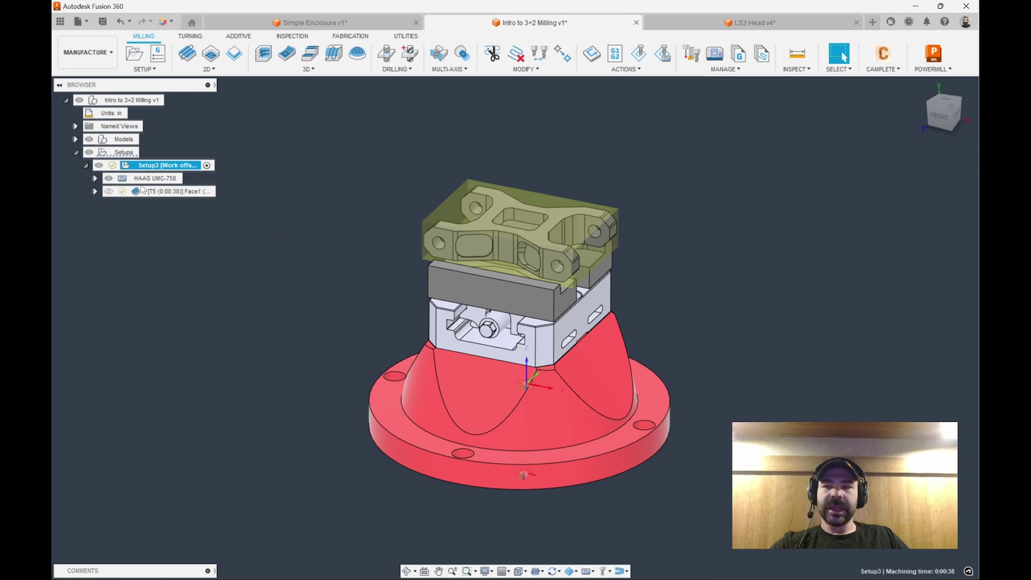
{"action": "left_click", "coordinate": [664, 53]}
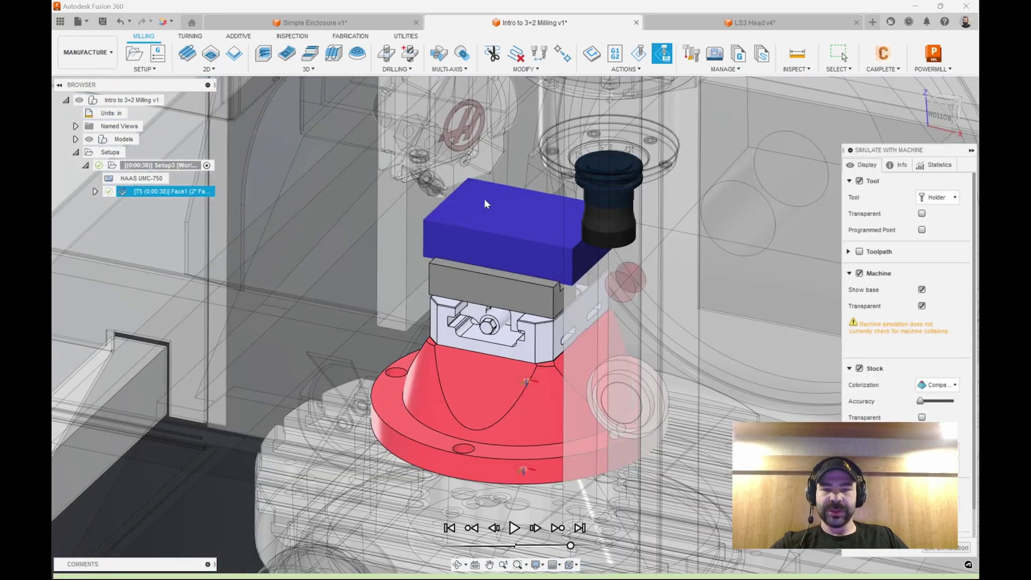
{"action": "scroll", "coordinate": [485, 199], "scroll_direction": "down", "scroll_amount": 2}
{"action": "middle_click_drag", "start_coordinate": [485, 199], "coordinate": [487, 317], "text": "shift"}
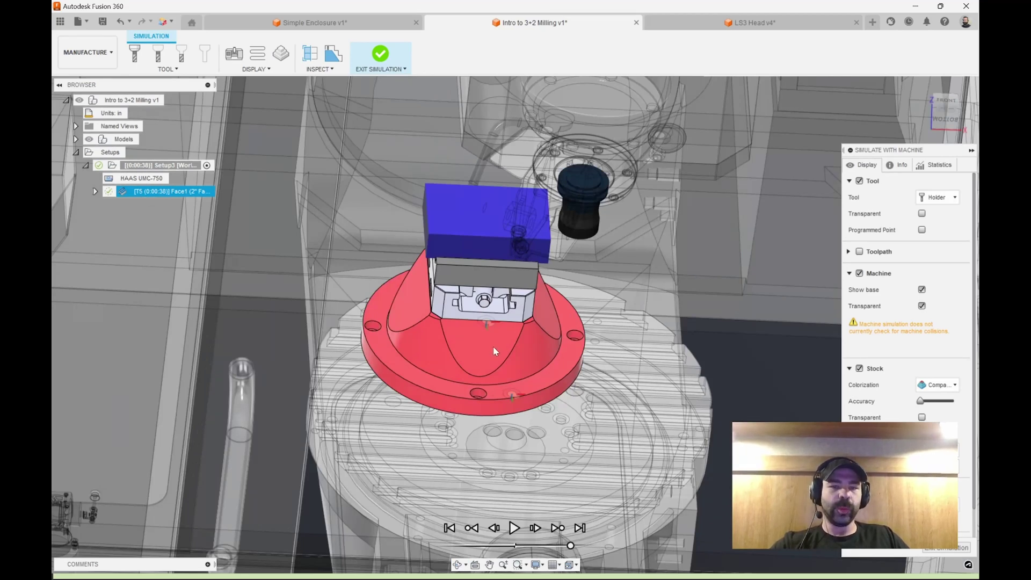
{"action": "key", "text": "space"}
{"action": "key", "text": "space"}
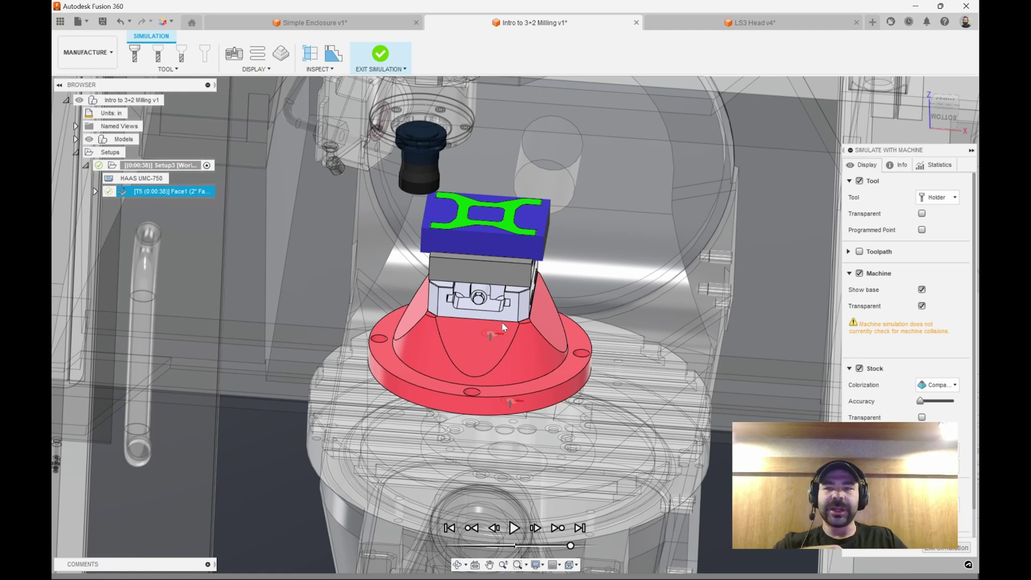
{"action": "left_click", "coordinate": [380, 53]}
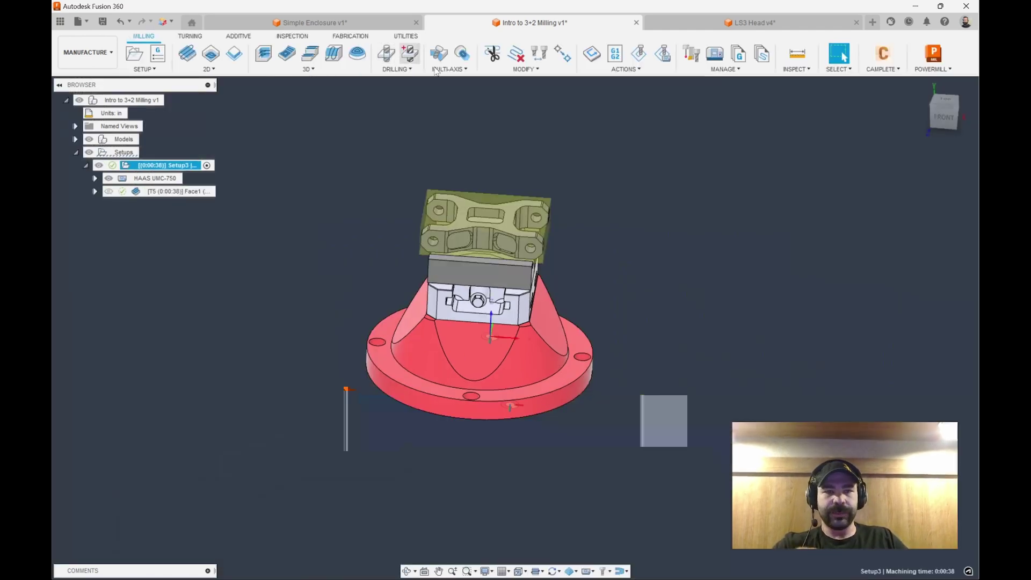